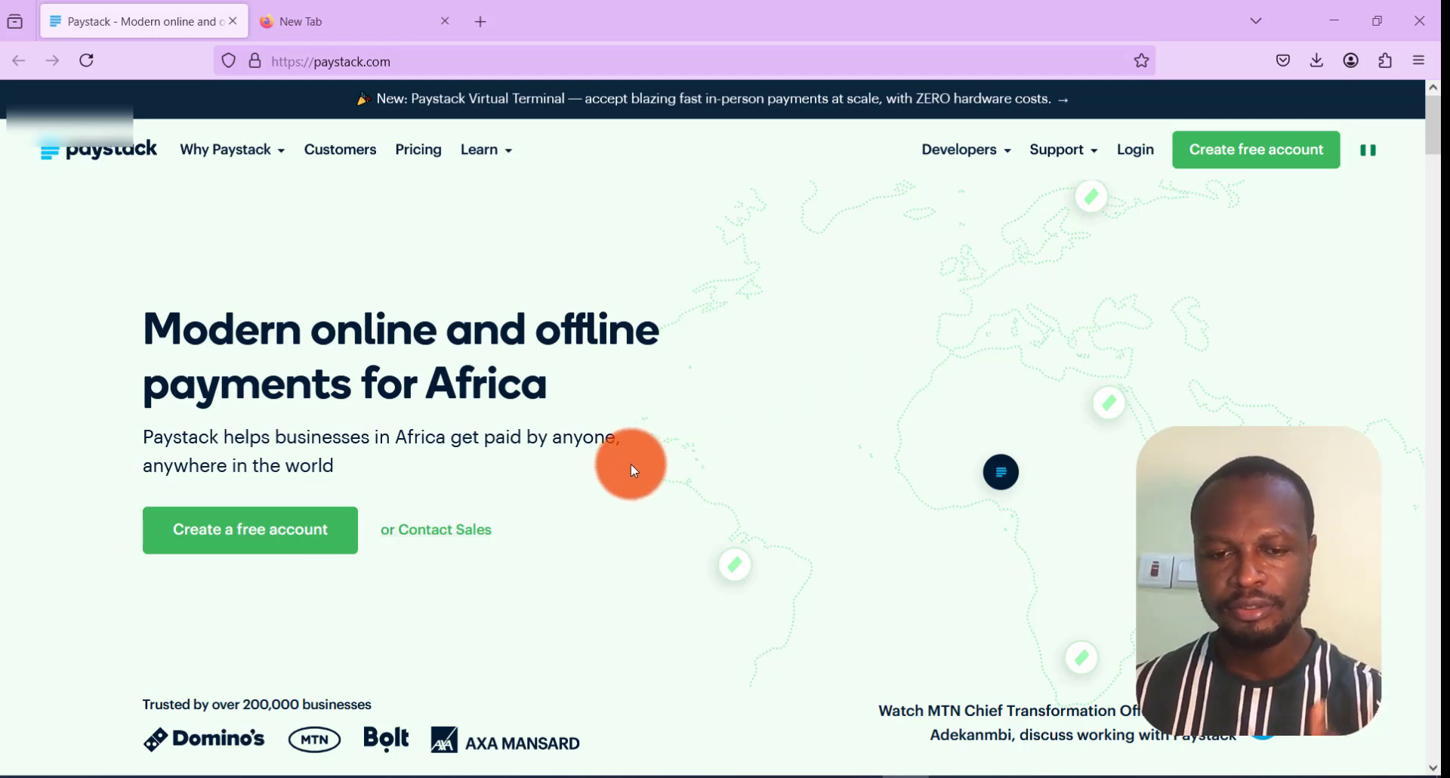
Step: Start a free Paystack account from the paystack.com homepage
{"action": "left_click", "coordinate": [290, 547]}
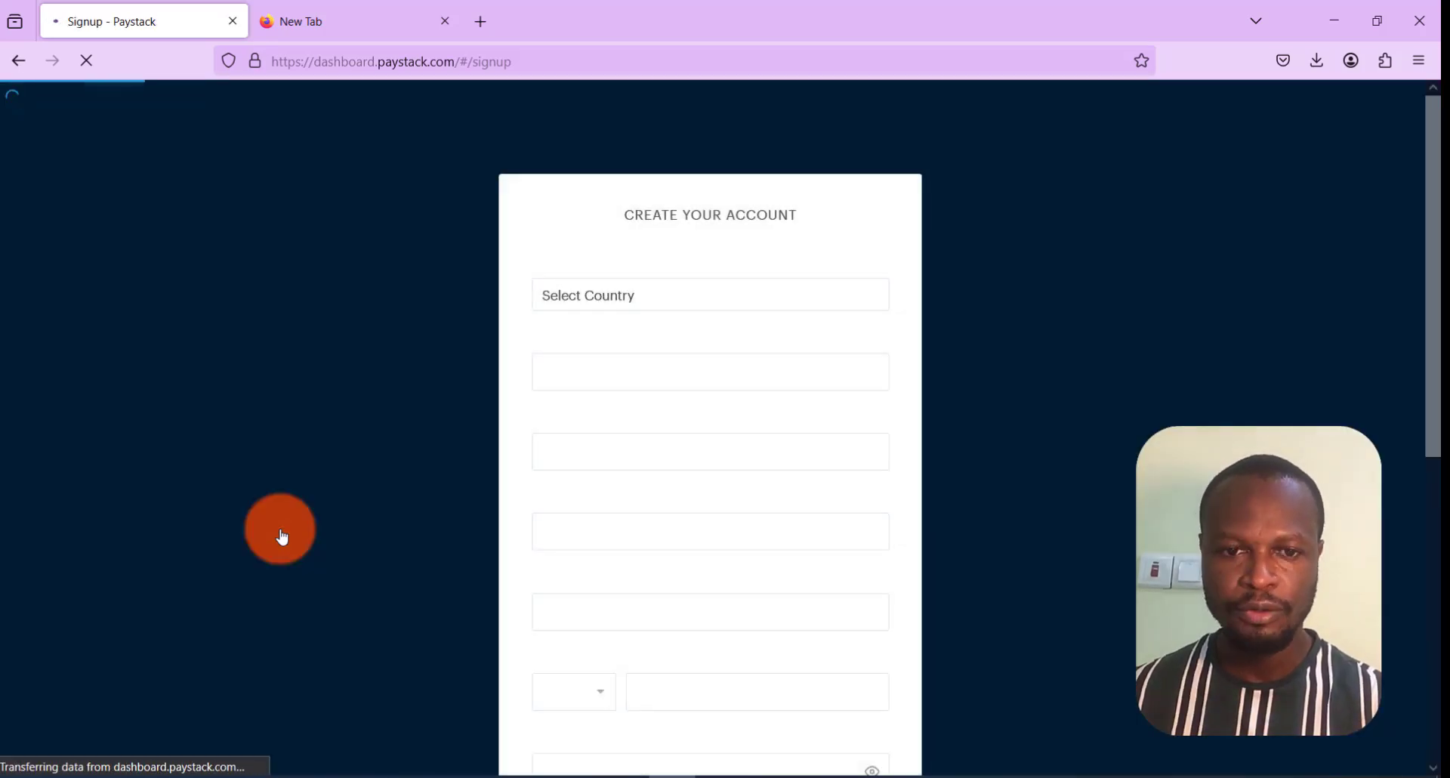
Step: Scroll through the Create Your Account signup form to review its fields
{"action": "scroll", "coordinate": [592, 538], "scroll_direction": "down", "scroll_amount": 3}
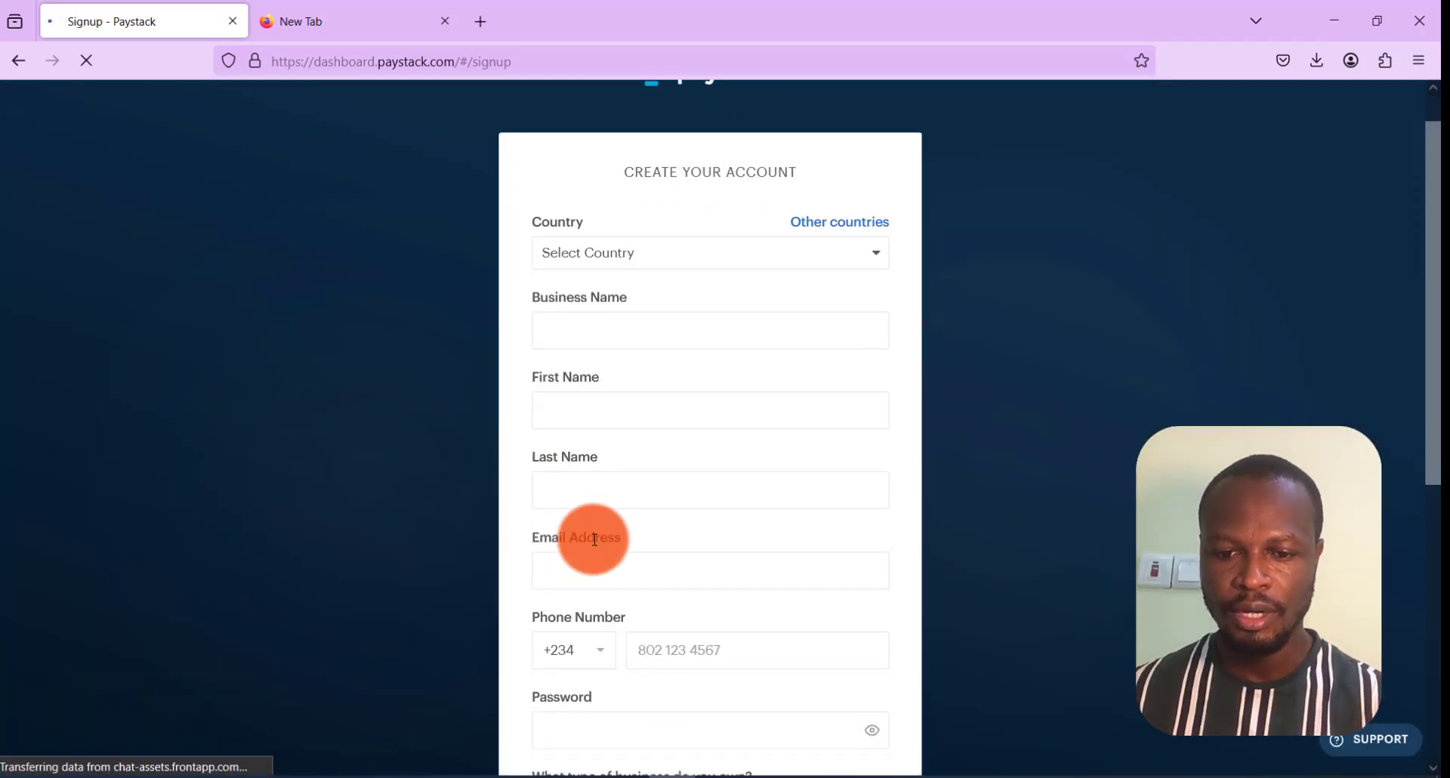
{"action": "scroll", "coordinate": [602, 543], "scroll_direction": "down", "scroll_amount": 8}
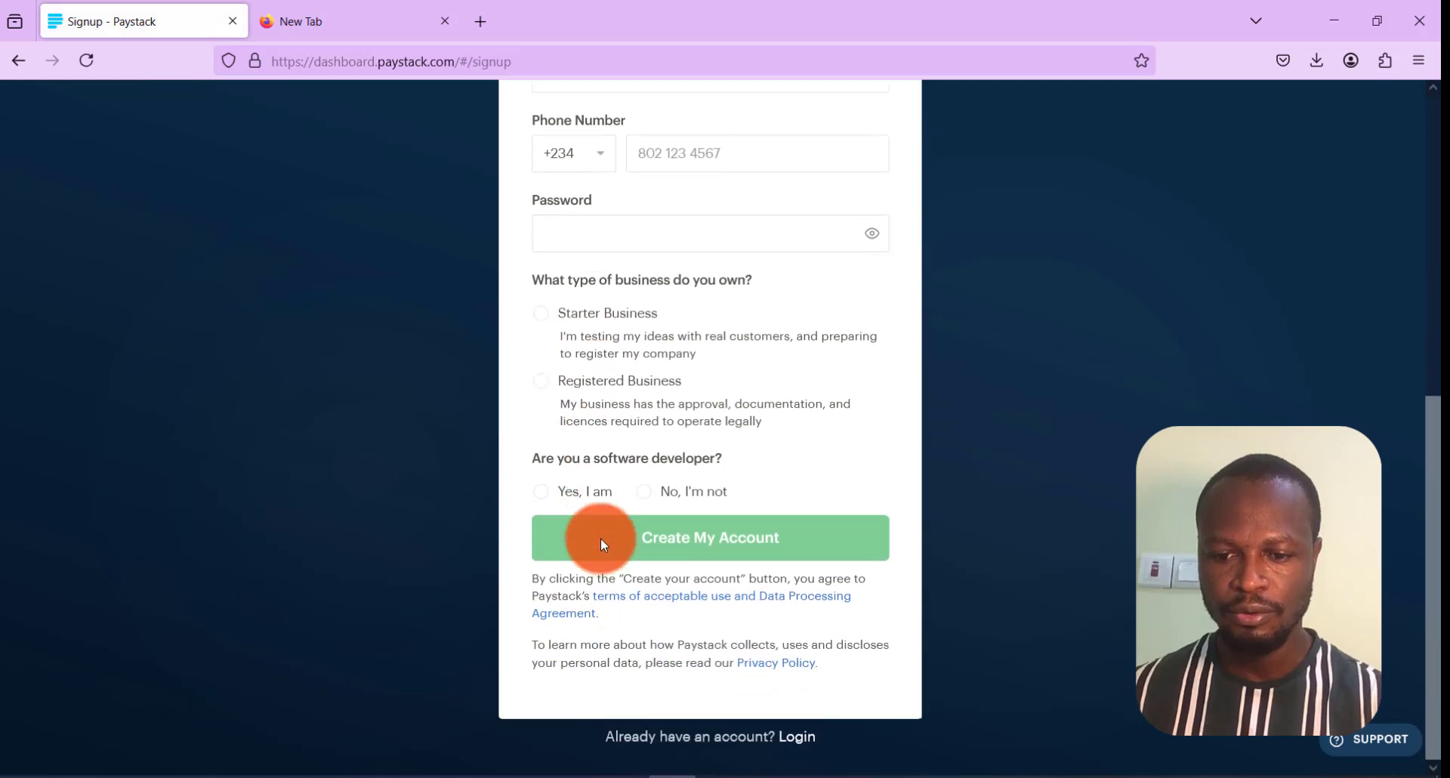
{"action": "scroll", "coordinate": [600, 538], "scroll_direction": "up", "scroll_amount": 6}
{"action": "scroll", "coordinate": [601, 533], "scroll_direction": "up", "scroll_amount": 4}
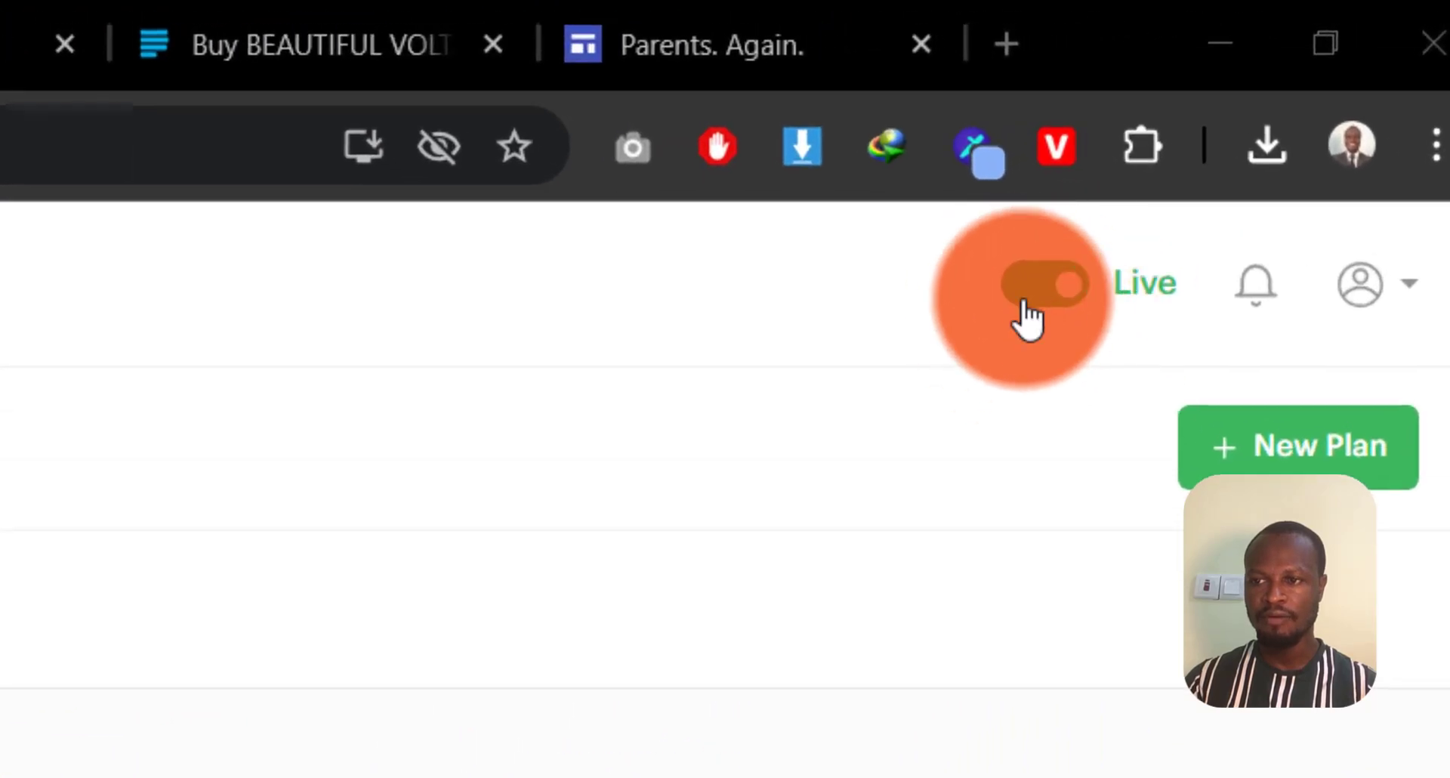
Step: Toggle the Live/Test mode switch, then open Products under Commerce in the sidebar
{"action": "left_click", "coordinate": [1057, 297]}
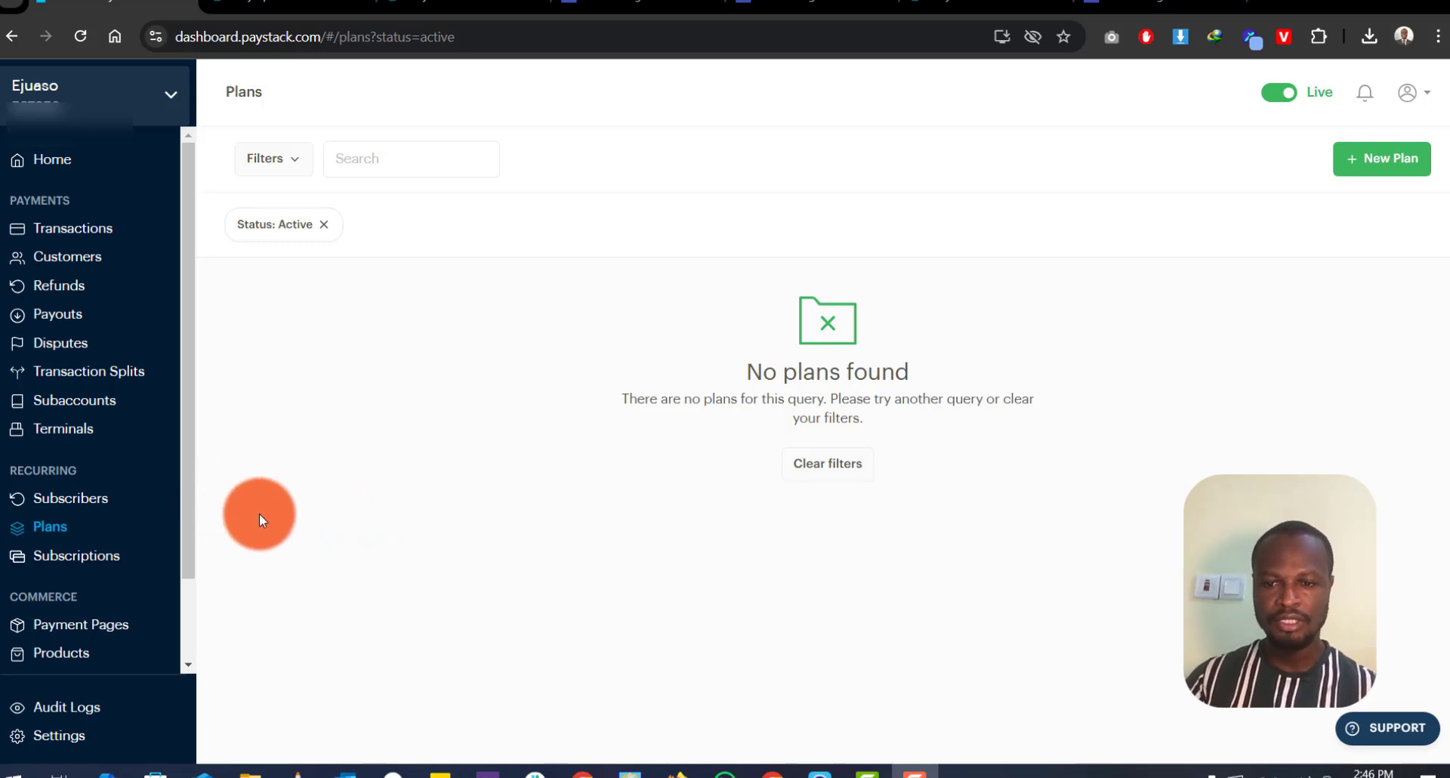
{"action": "scroll", "coordinate": [106, 534], "scroll_direction": "down", "scroll_amount": 3}
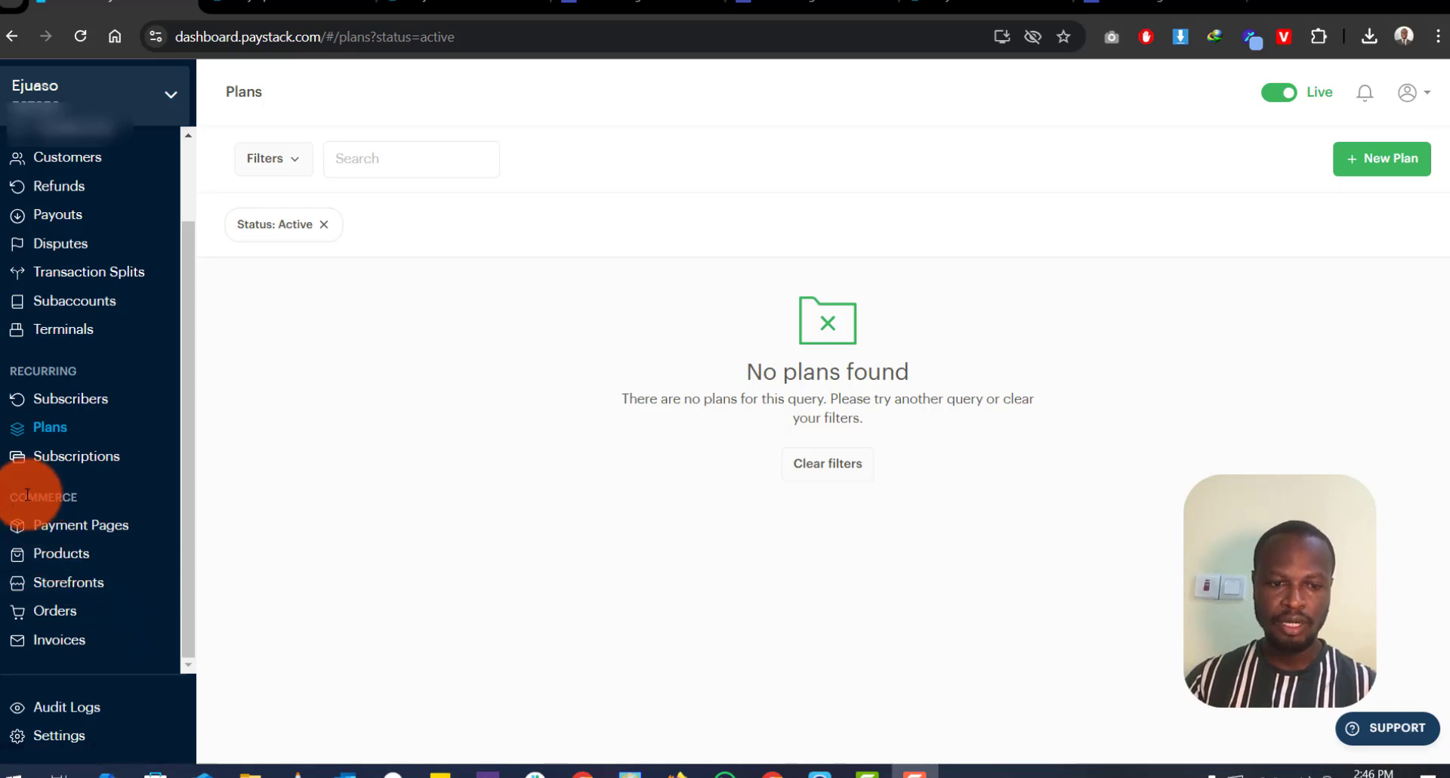
{"action": "left_click", "coordinate": [63, 555]}
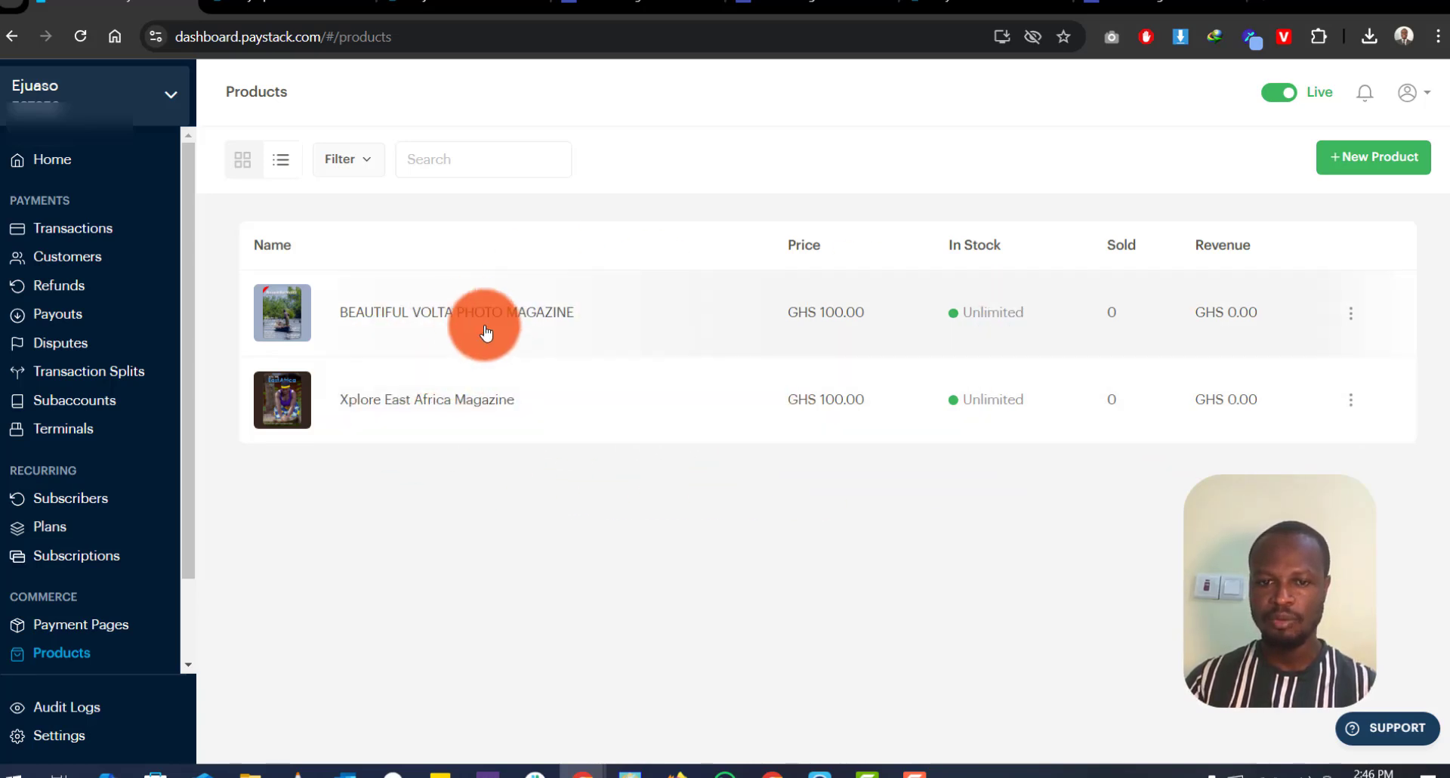
Step: Open the BEAUTIFUL VOLTA PHOTO MAGAZINE product and preview its public buy page
{"action": "left_click", "coordinate": [463, 314]}
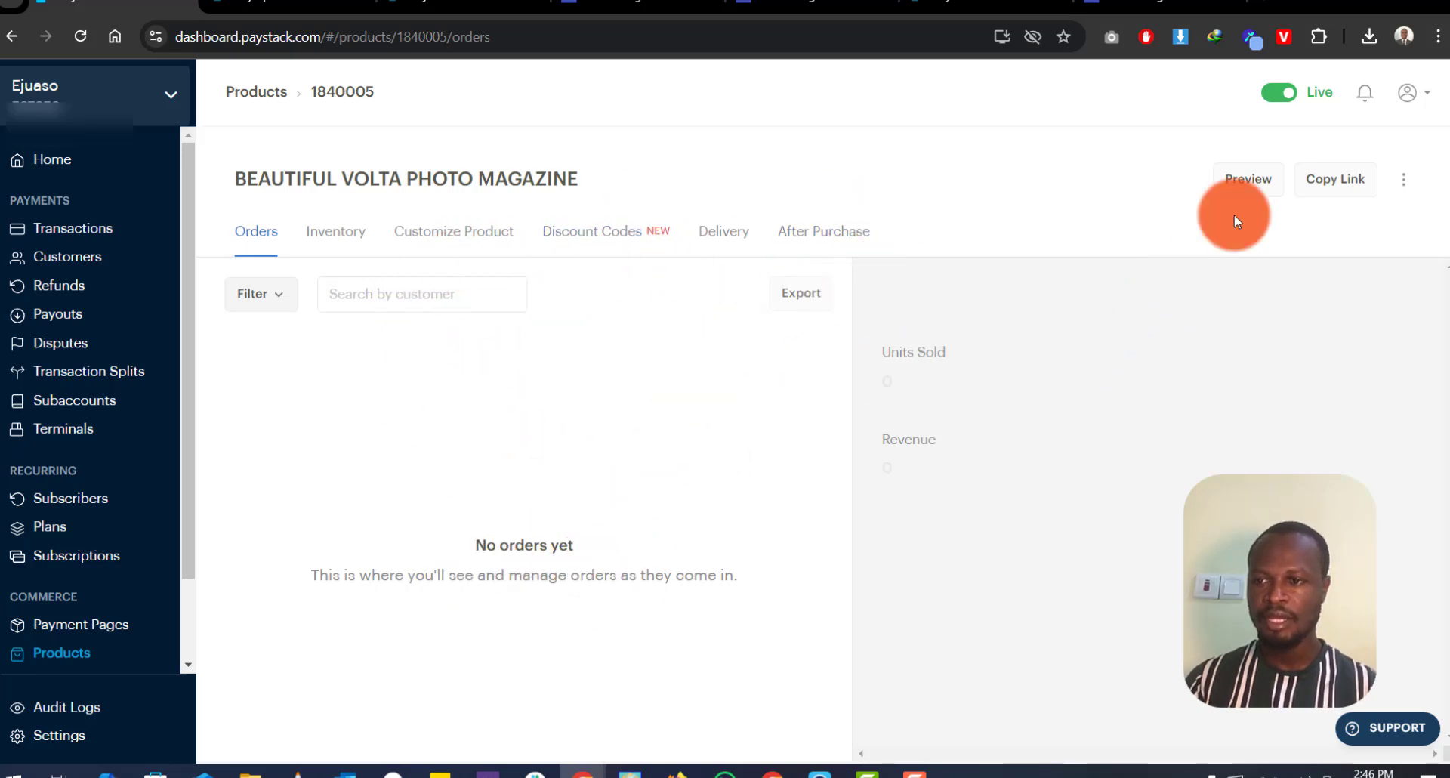
{"action": "left_click", "coordinate": [1250, 183]}
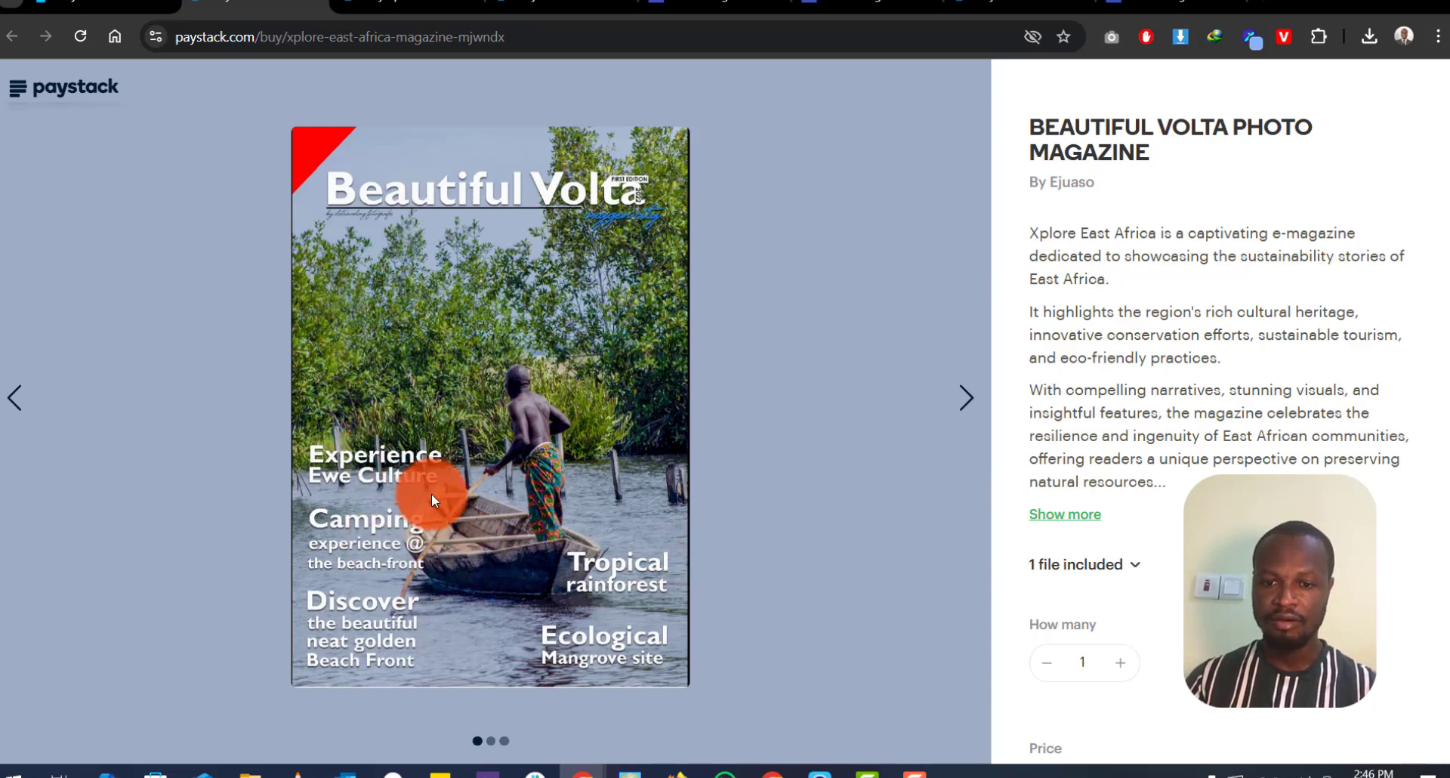
Step: View the magazine's second and third images and read its description
{"action": "left_click", "coordinate": [967, 397]}
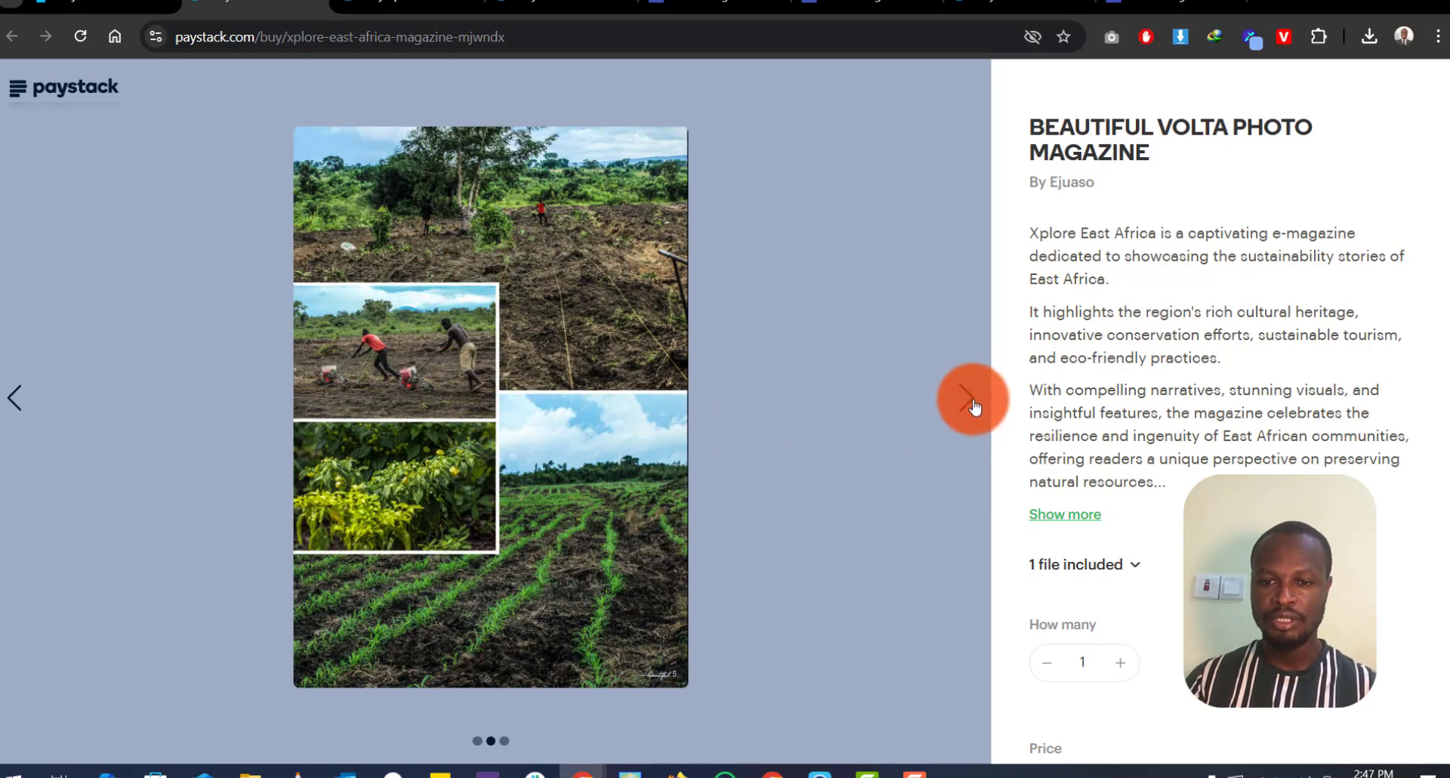
{"action": "left_click", "coordinate": [956, 420]}
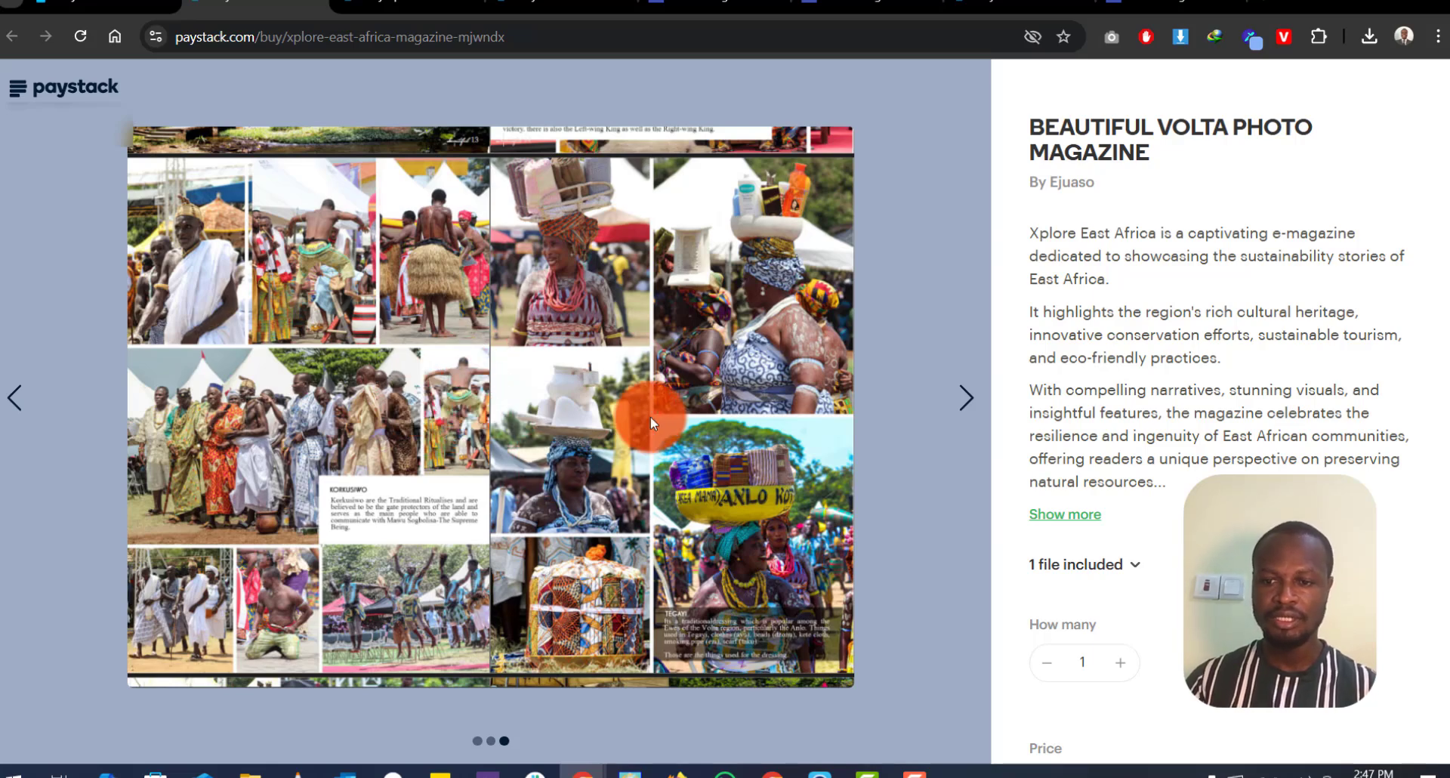
{"action": "left_click_drag", "start_coordinate": [1039, 233], "coordinate": [1117, 424]}
{"action": "scroll", "coordinate": [1117, 423], "scroll_direction": "down", "scroll_amount": 2}
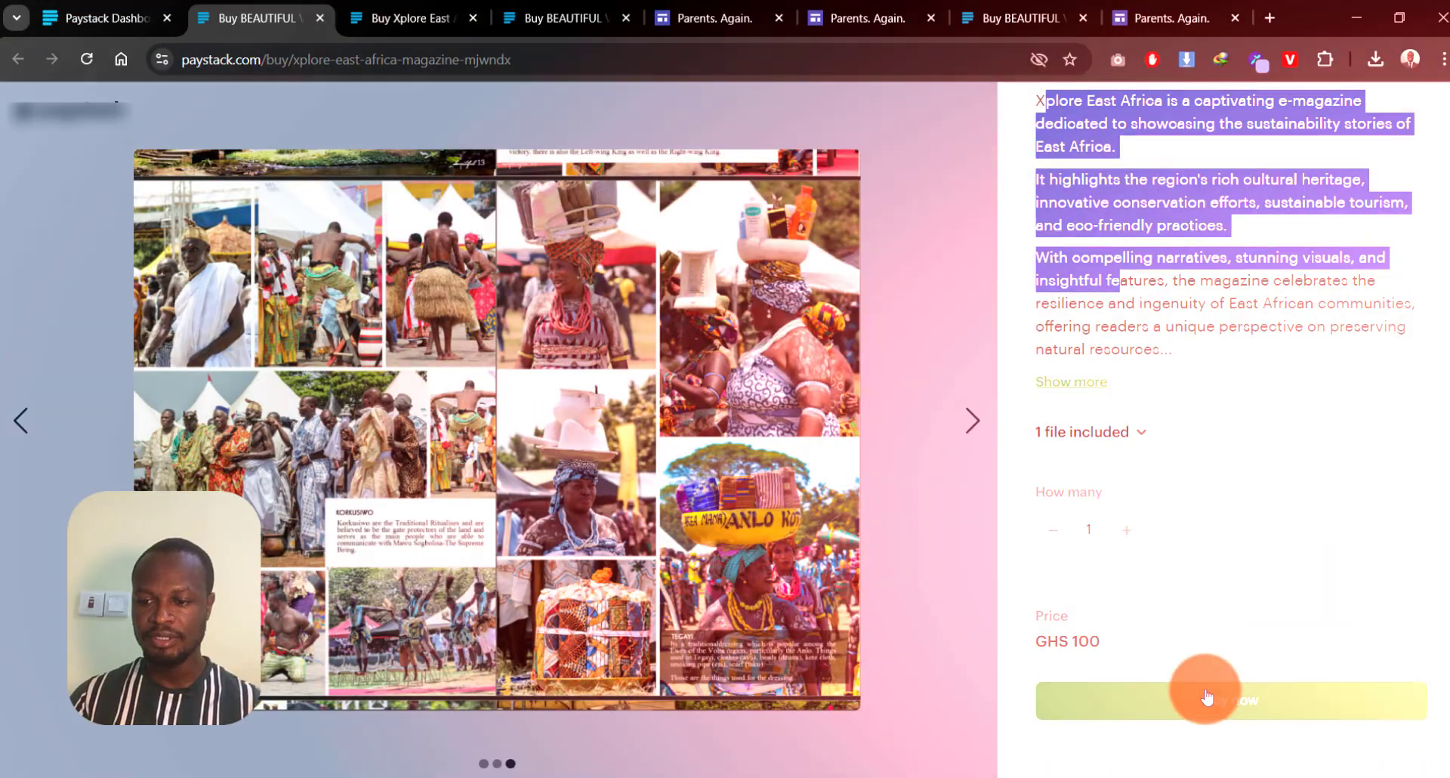
Step: Start checkout, check the email and phone fields, then return to the product's Orders page
{"action": "left_click", "coordinate": [1207, 697]}
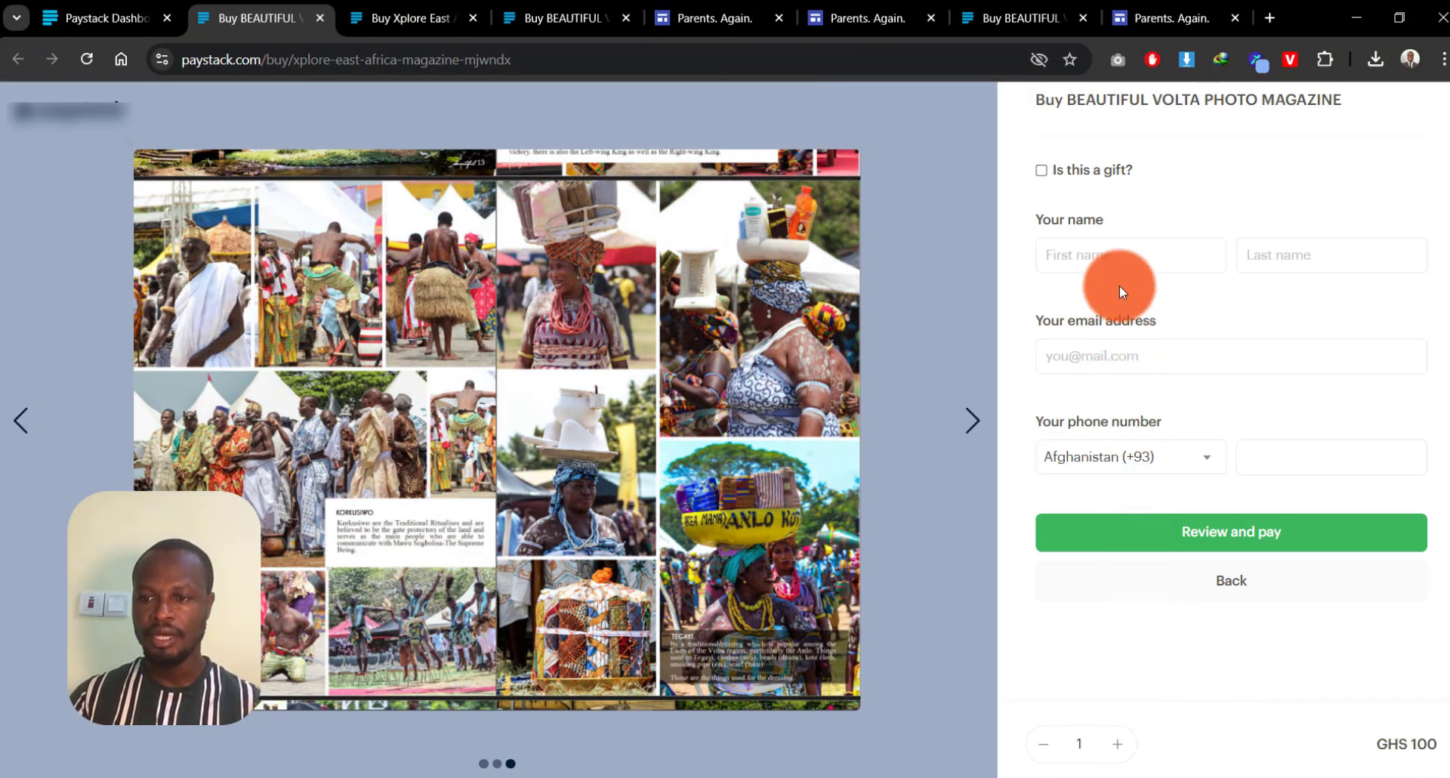
{"action": "left_click", "coordinate": [1084, 360]}
{"action": "left_click", "coordinate": [1265, 456]}
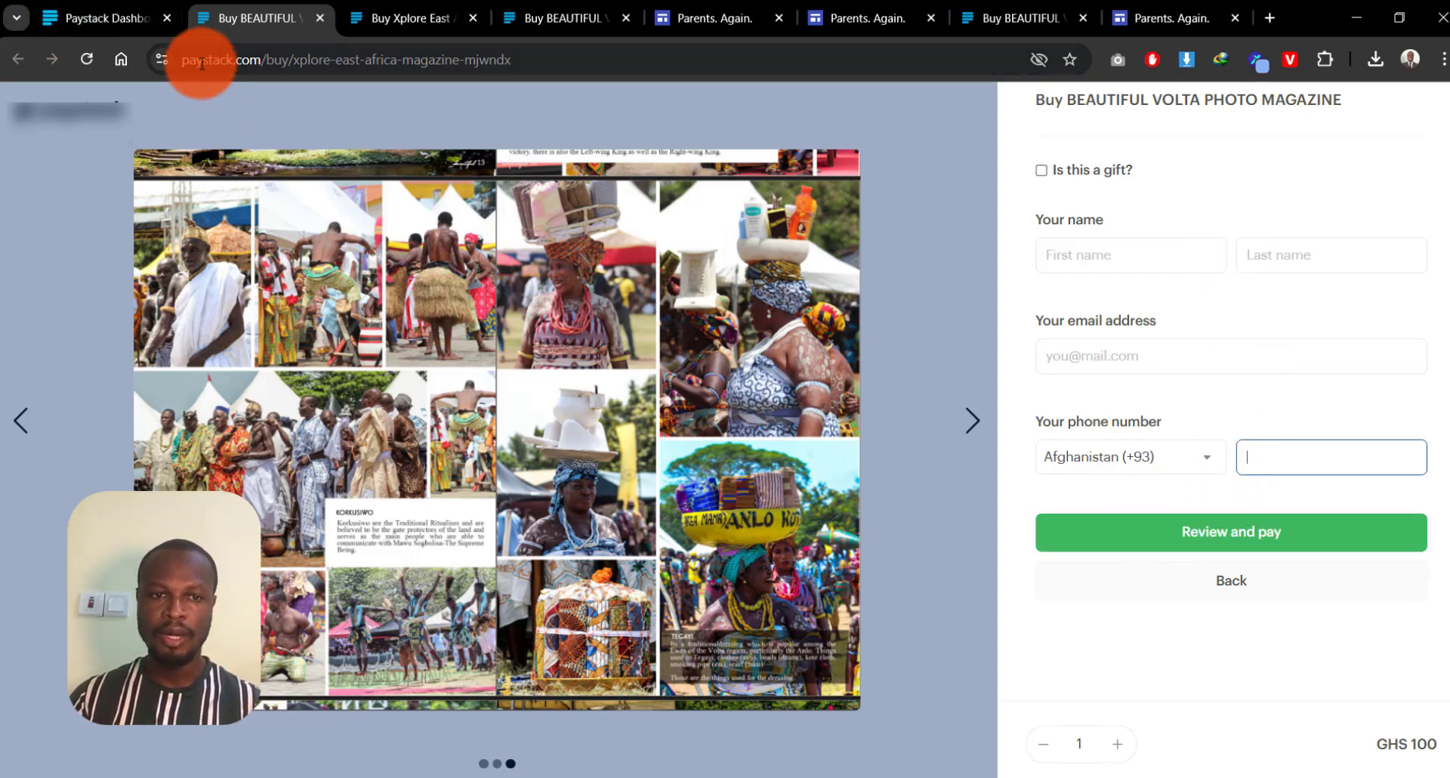
{"action": "left_click", "coordinate": [113, 20]}
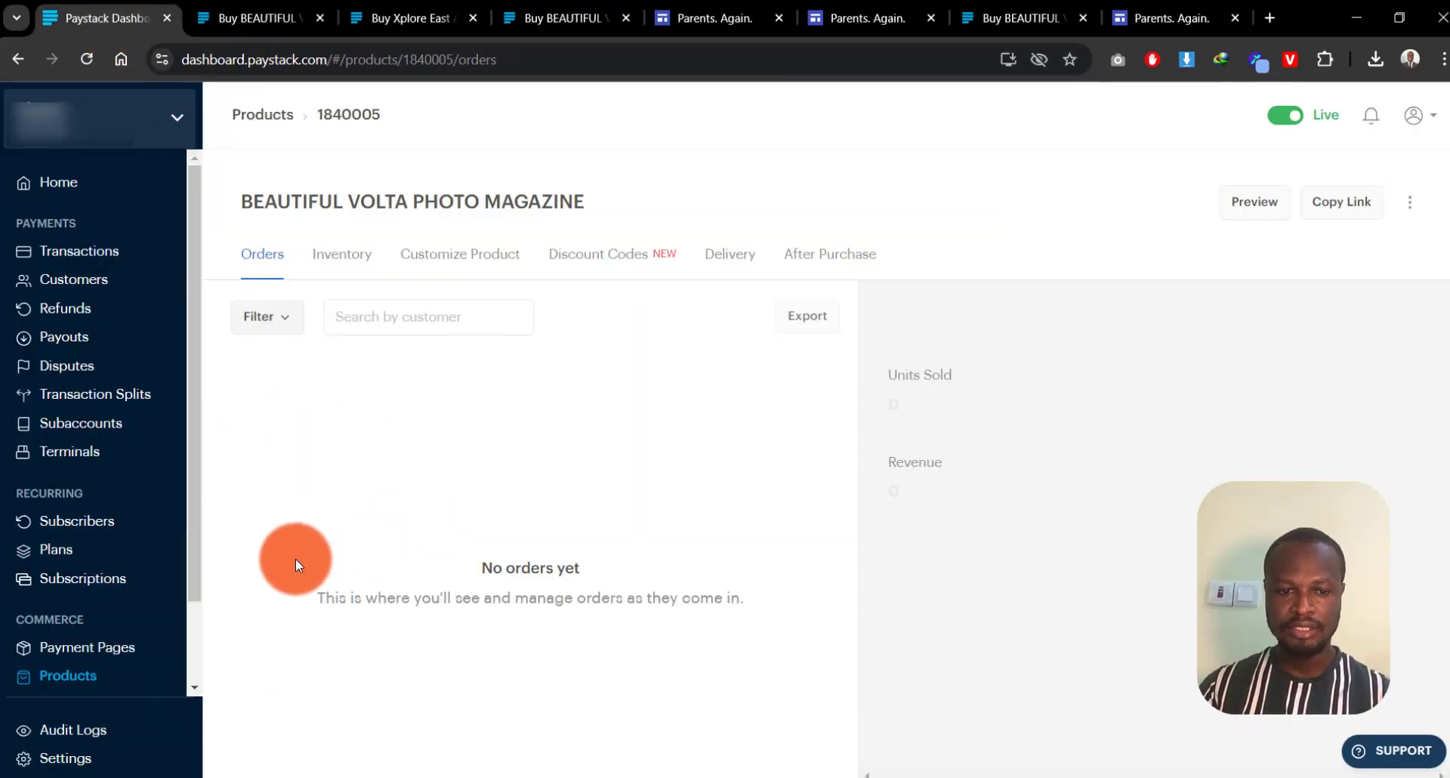
Step: Start a new product from the Products list and name it Votal Magazine
{"action": "left_click", "coordinate": [67, 677]}
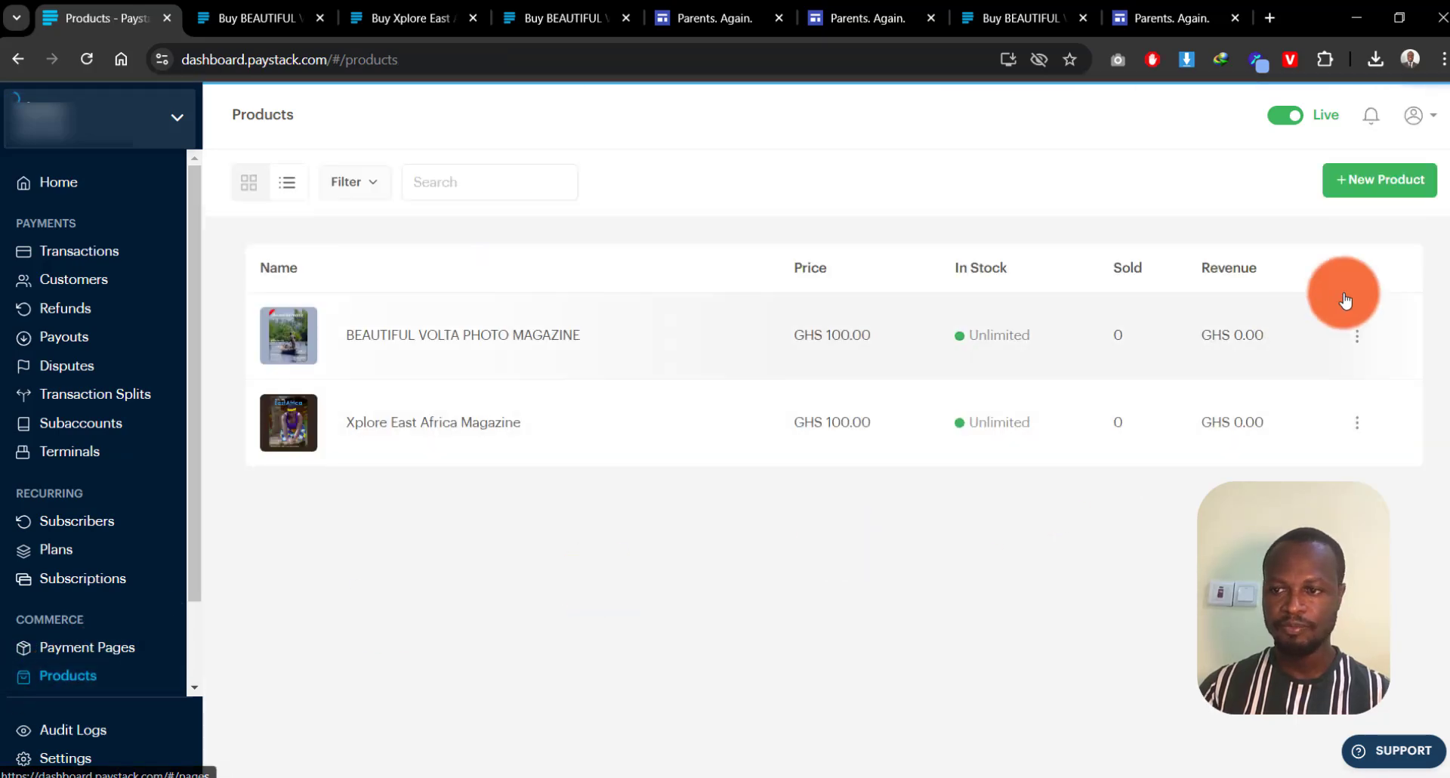
{"action": "left_click", "coordinate": [1376, 185]}
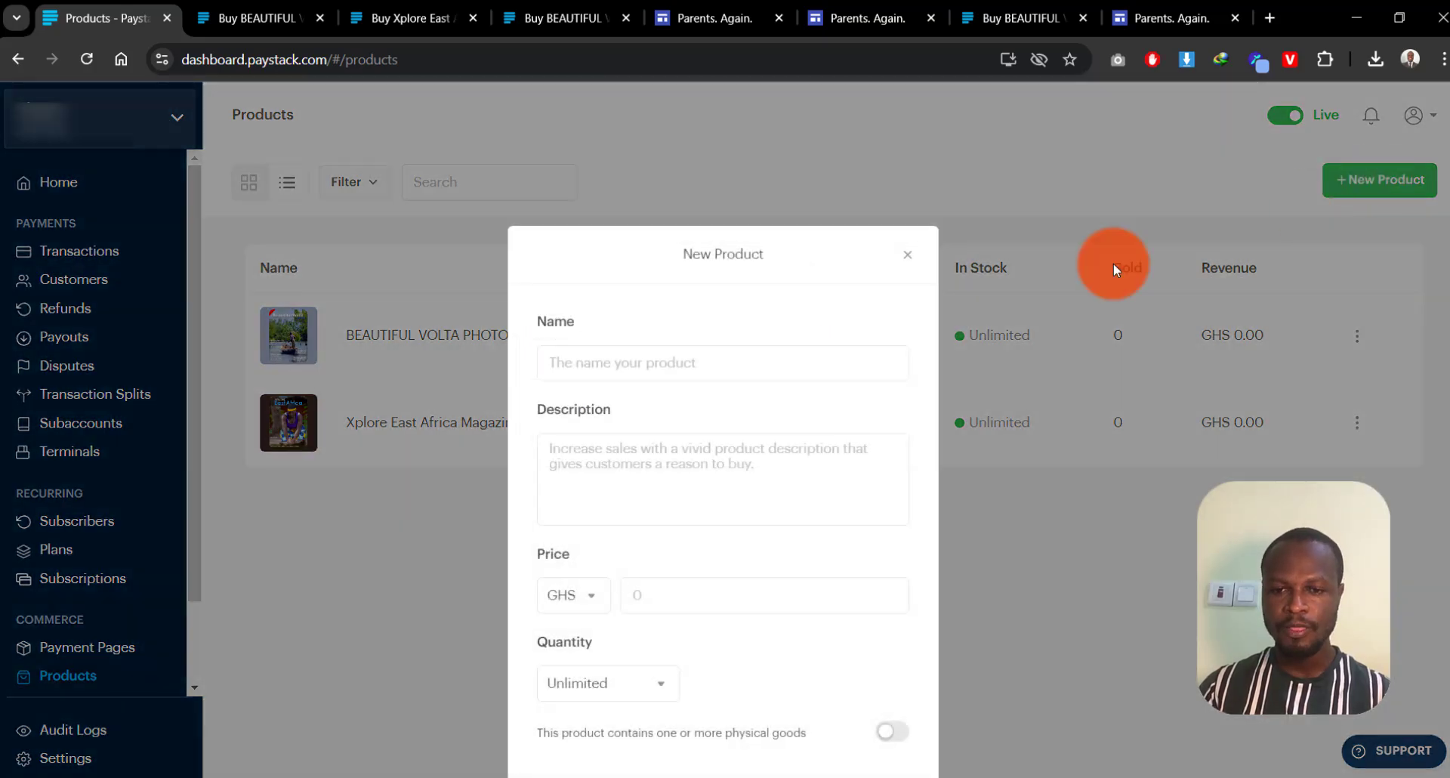
{"action": "left_click", "coordinate": [687, 373]}
{"action": "type", "text": "Votal Magazi"}
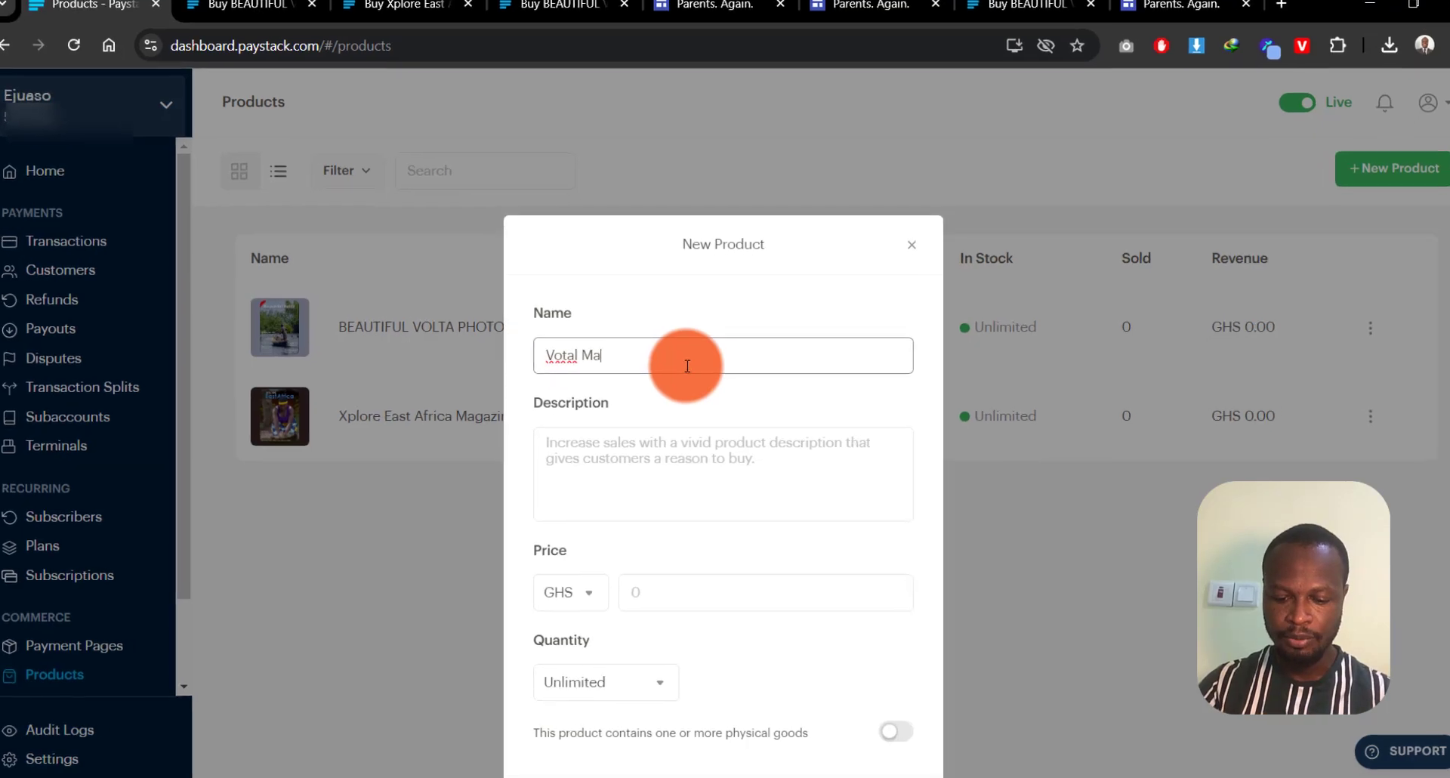
Step: Copy the name 'Votal Magazine' into the Description and set the price to GHS 200
{"action": "left_click", "coordinate": [583, 365]}
{"action": "left_click_drag", "start_coordinate": [642, 238], "coordinate": [411, 227]}
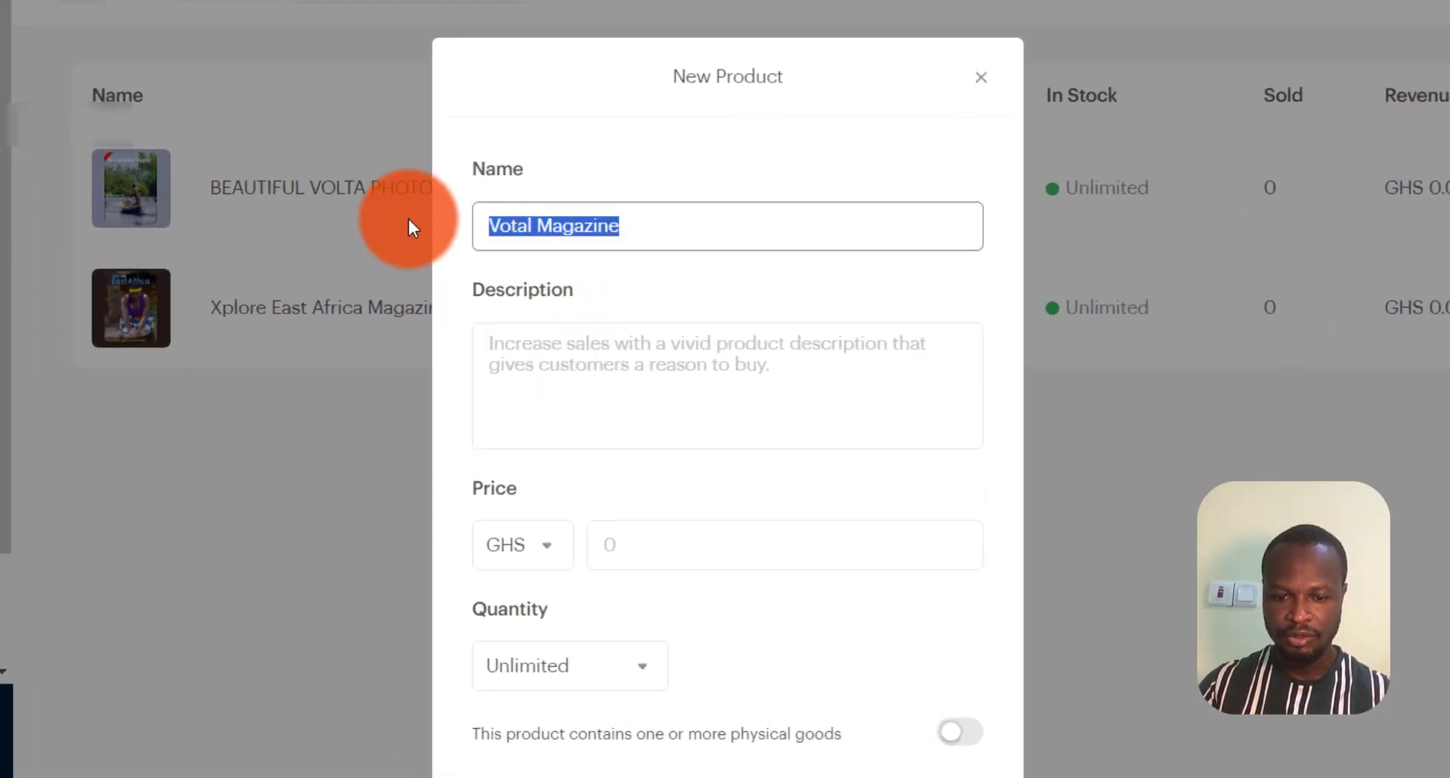
{"action": "key", "text": "ctrl+c"}
{"action": "left_click", "coordinate": [551, 378]}
{"action": "key", "text": "ctrl+v"}
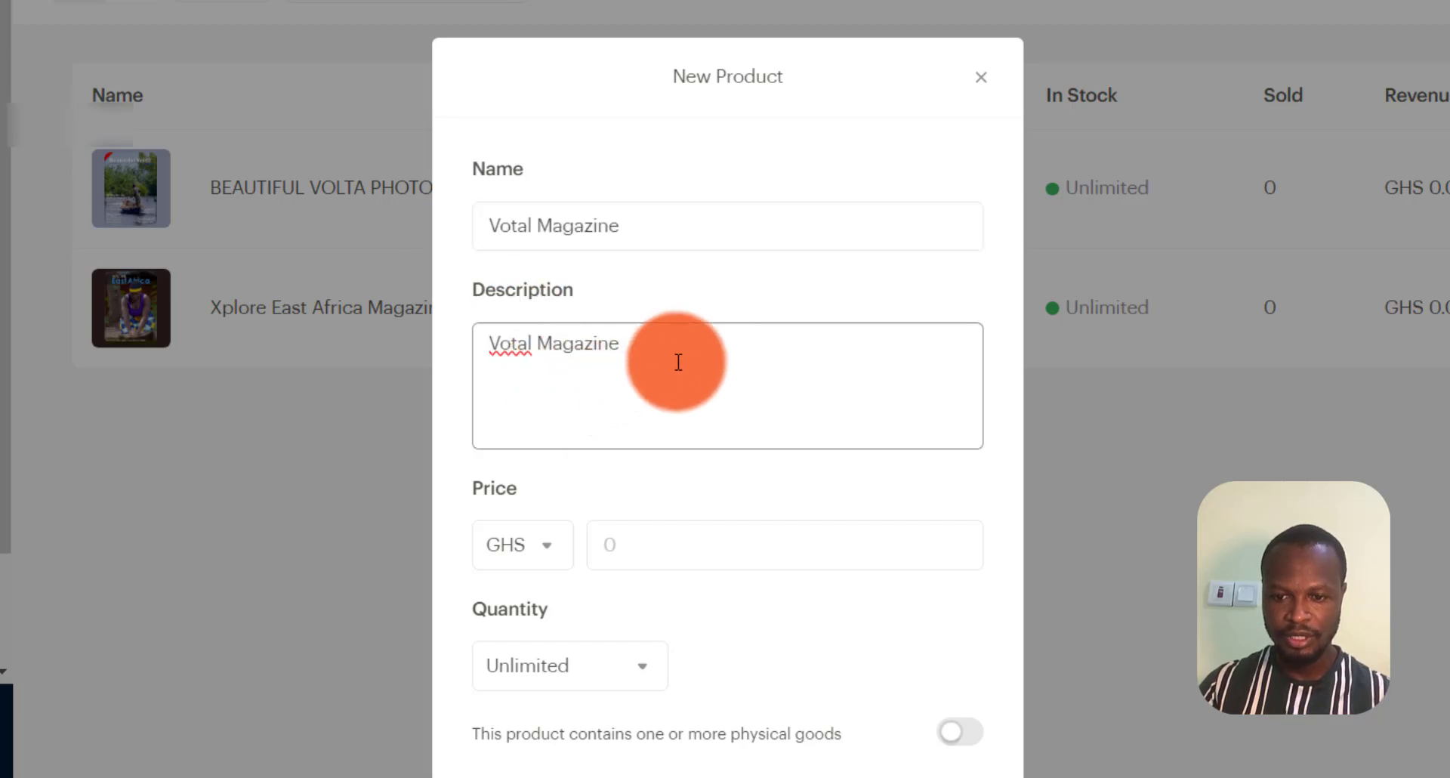
{"action": "scroll", "coordinate": [679, 359], "scroll_direction": "down", "scroll_amount": 2}
{"action": "left_click", "coordinate": [687, 405]}
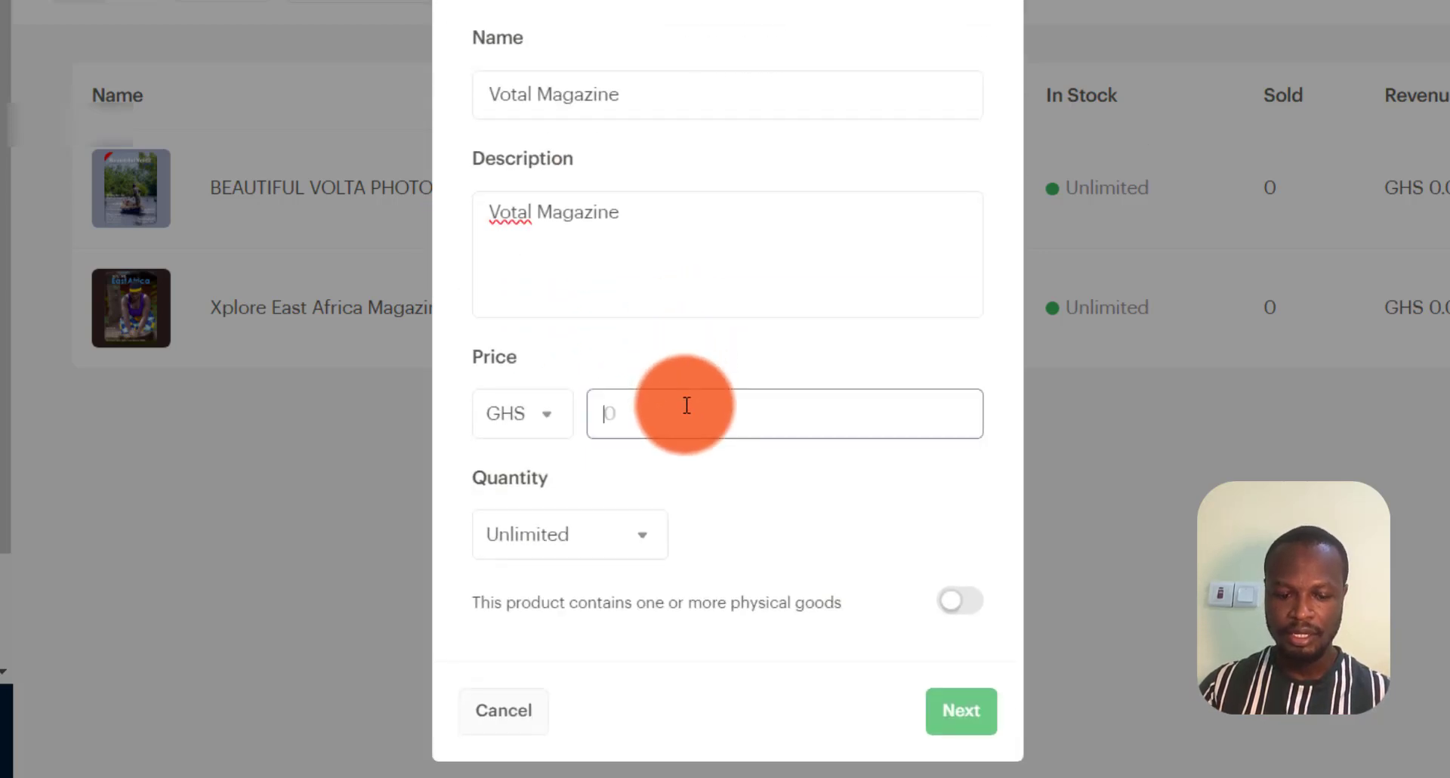
{"action": "type", "text": "200"}
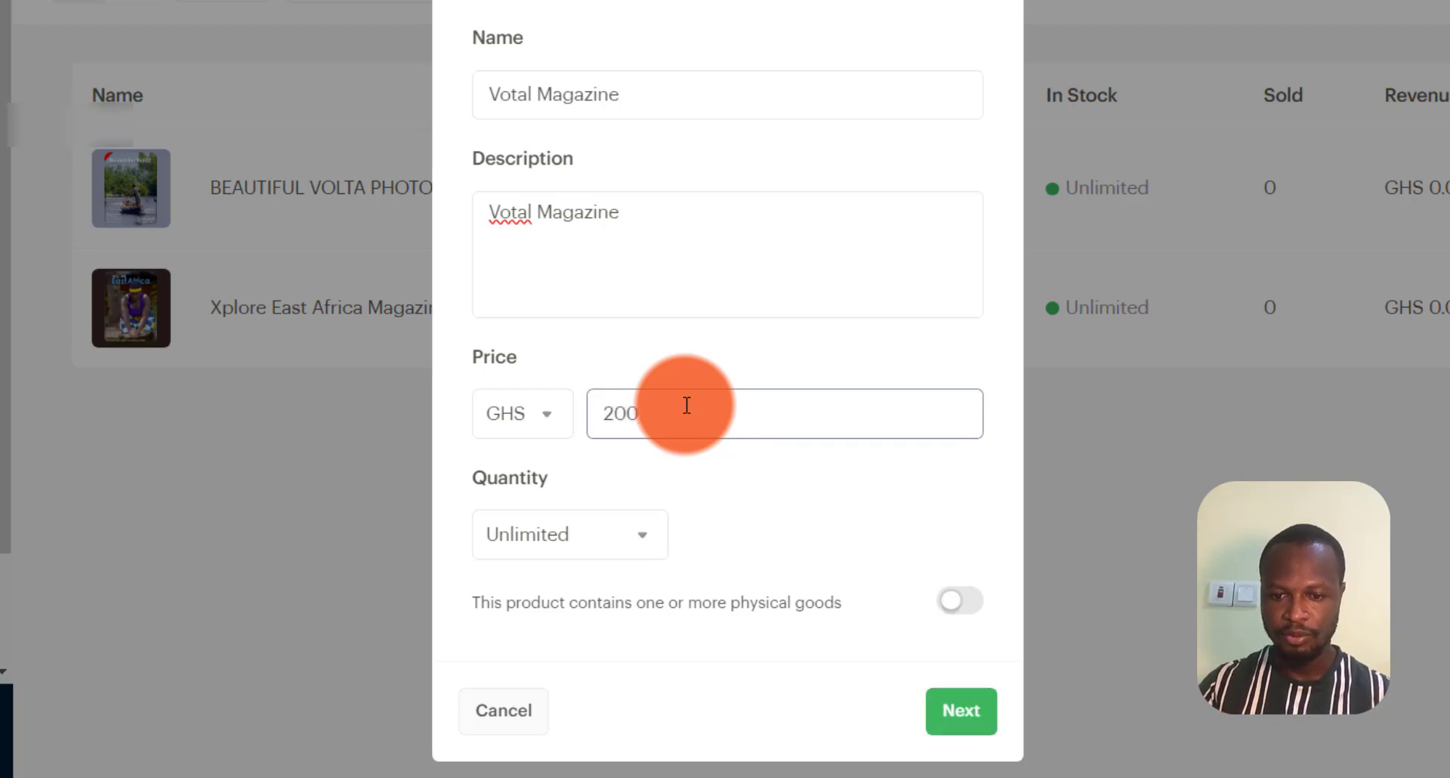
{"action": "scroll", "coordinate": [687, 405], "scroll_direction": "down", "scroll_amount": 2}
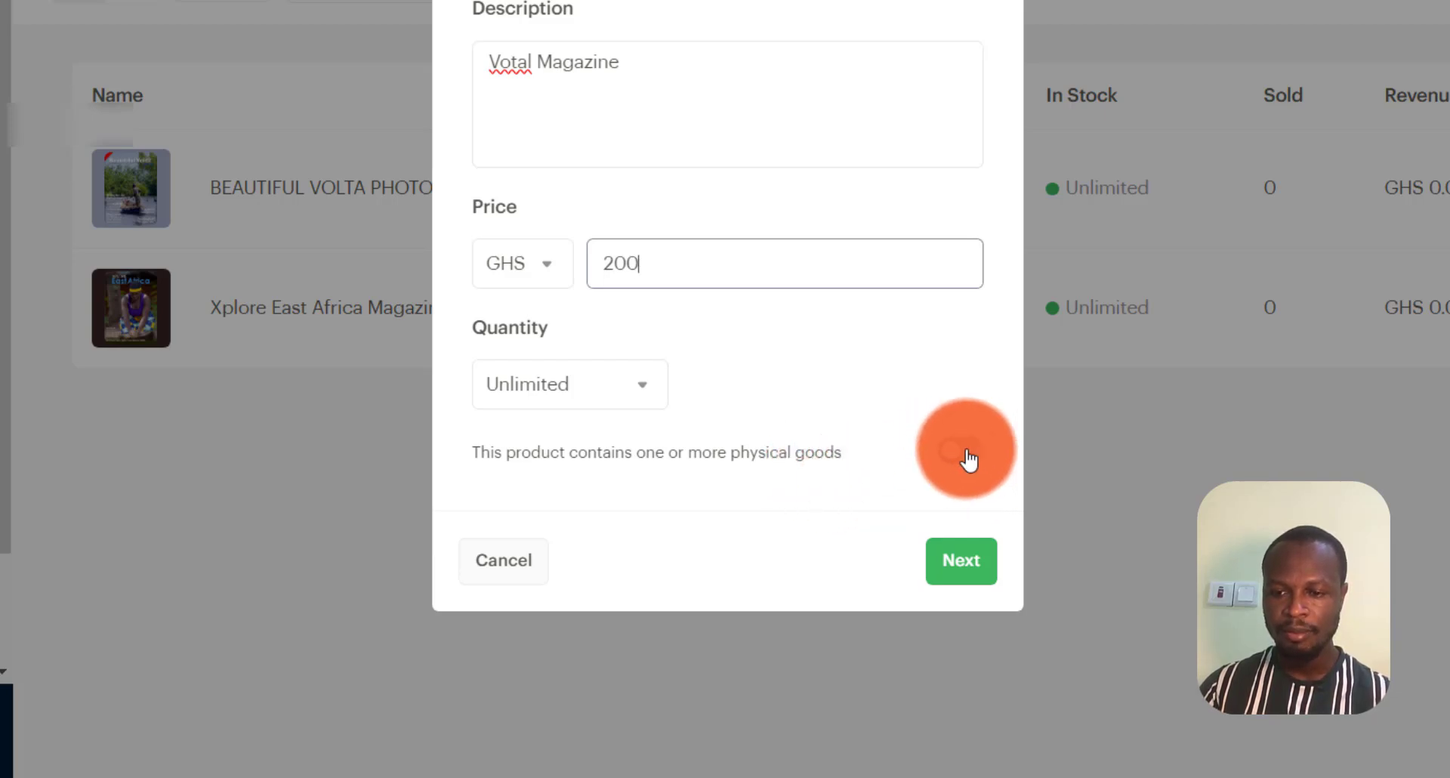
Step: Continue to the media step and upload Xplore East Africa_01.png
{"action": "left_click", "coordinate": [963, 559]}
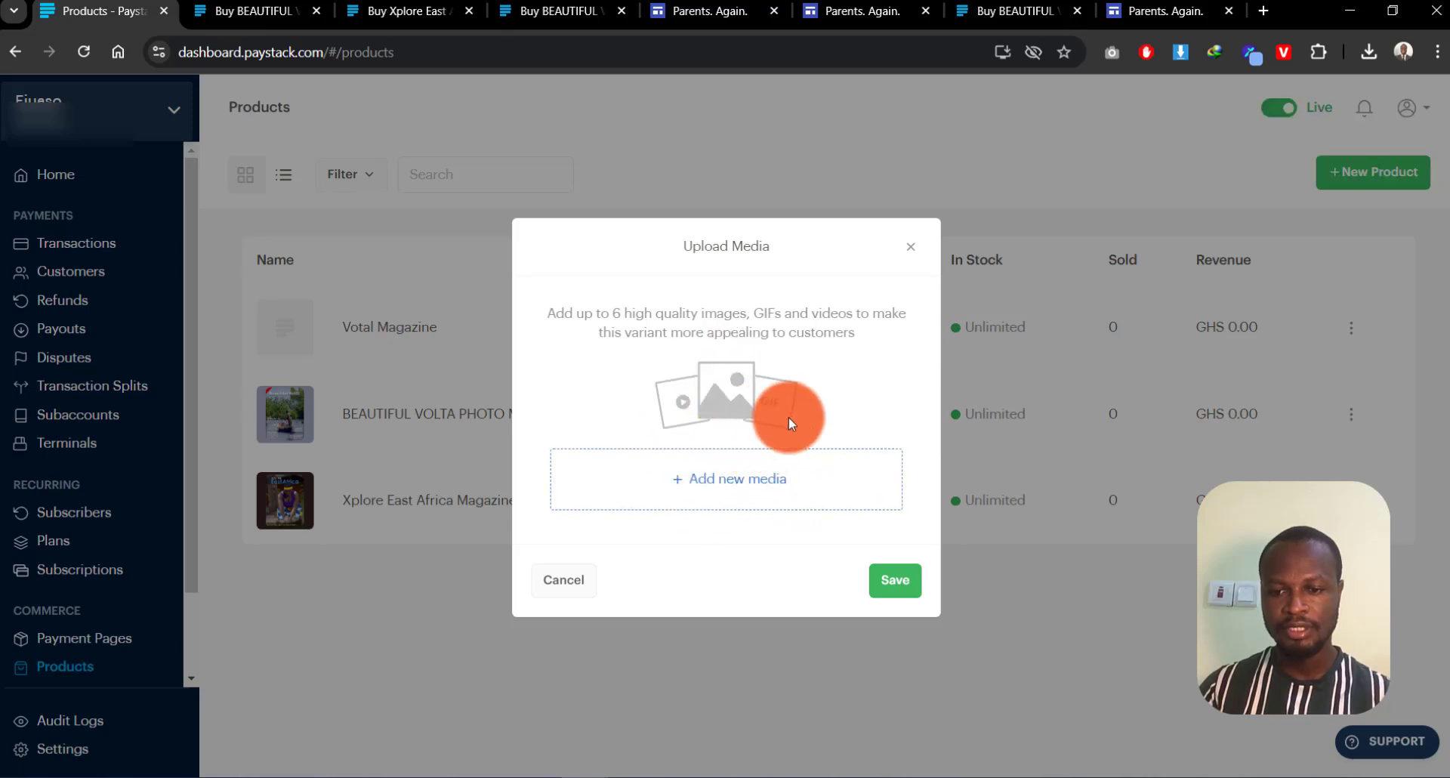
{"action": "left_click", "coordinate": [723, 489]}
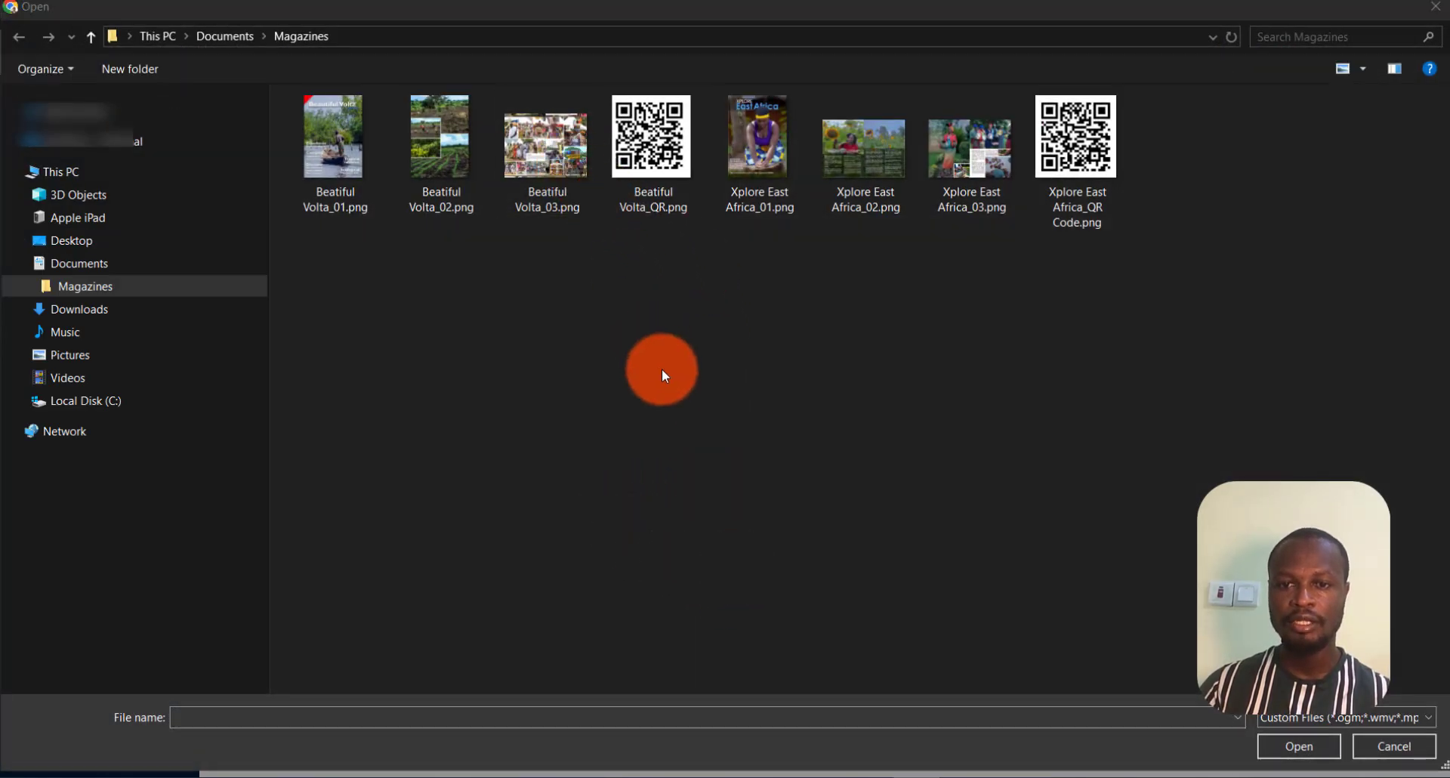
{"action": "left_click", "coordinate": [772, 166]}
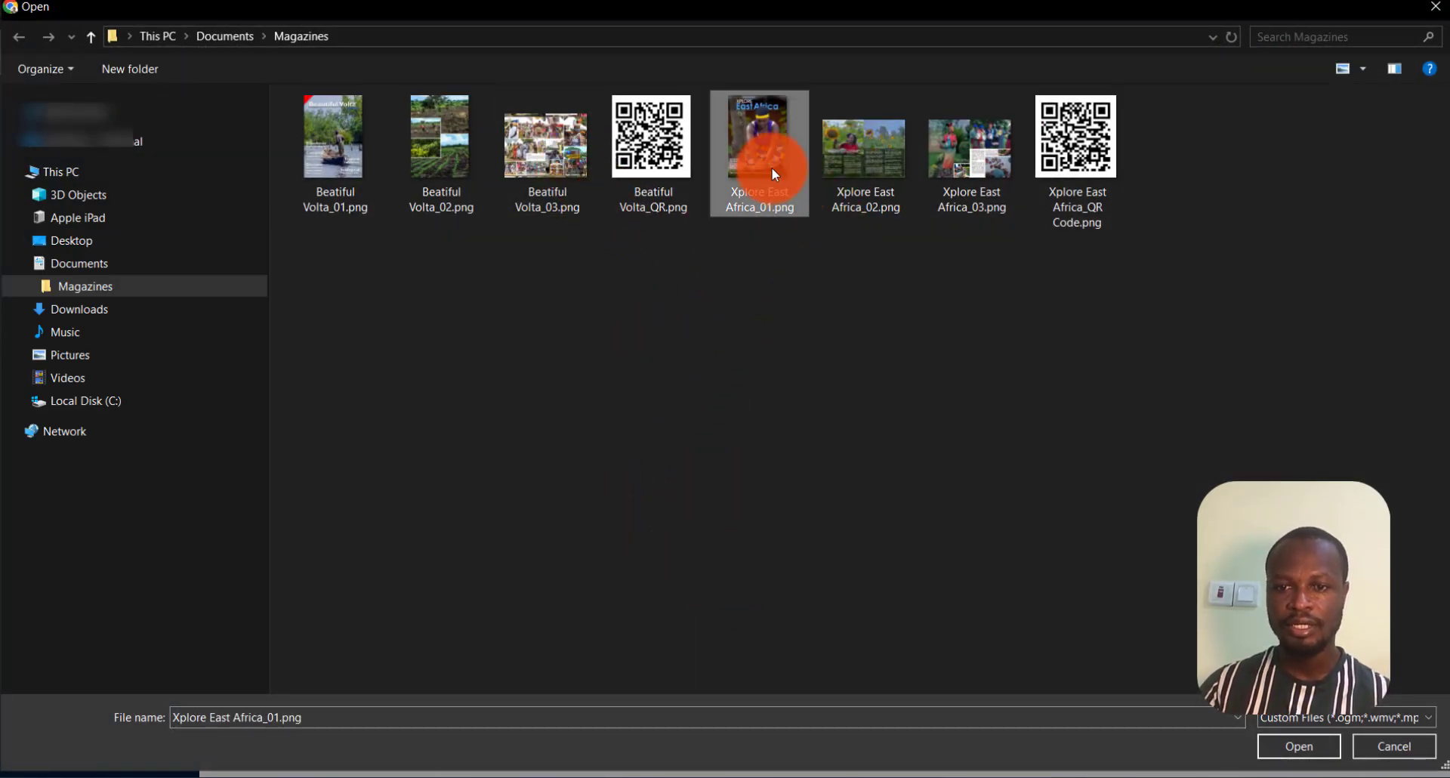
{"action": "left_click", "coordinate": [1276, 749]}
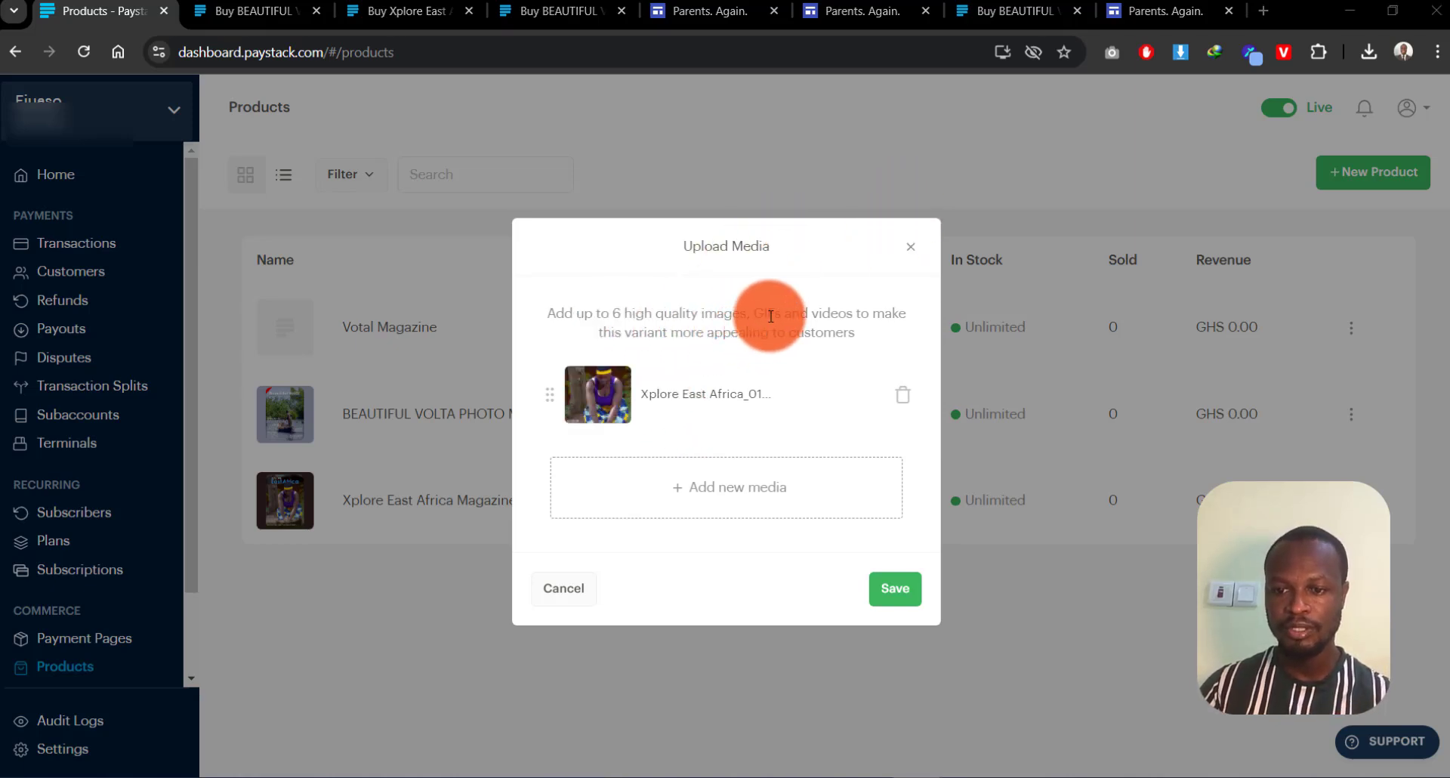
Step: Add Xplore East Africa_02.png and _03.png as media and save the product
{"action": "left_click", "coordinate": [741, 495]}
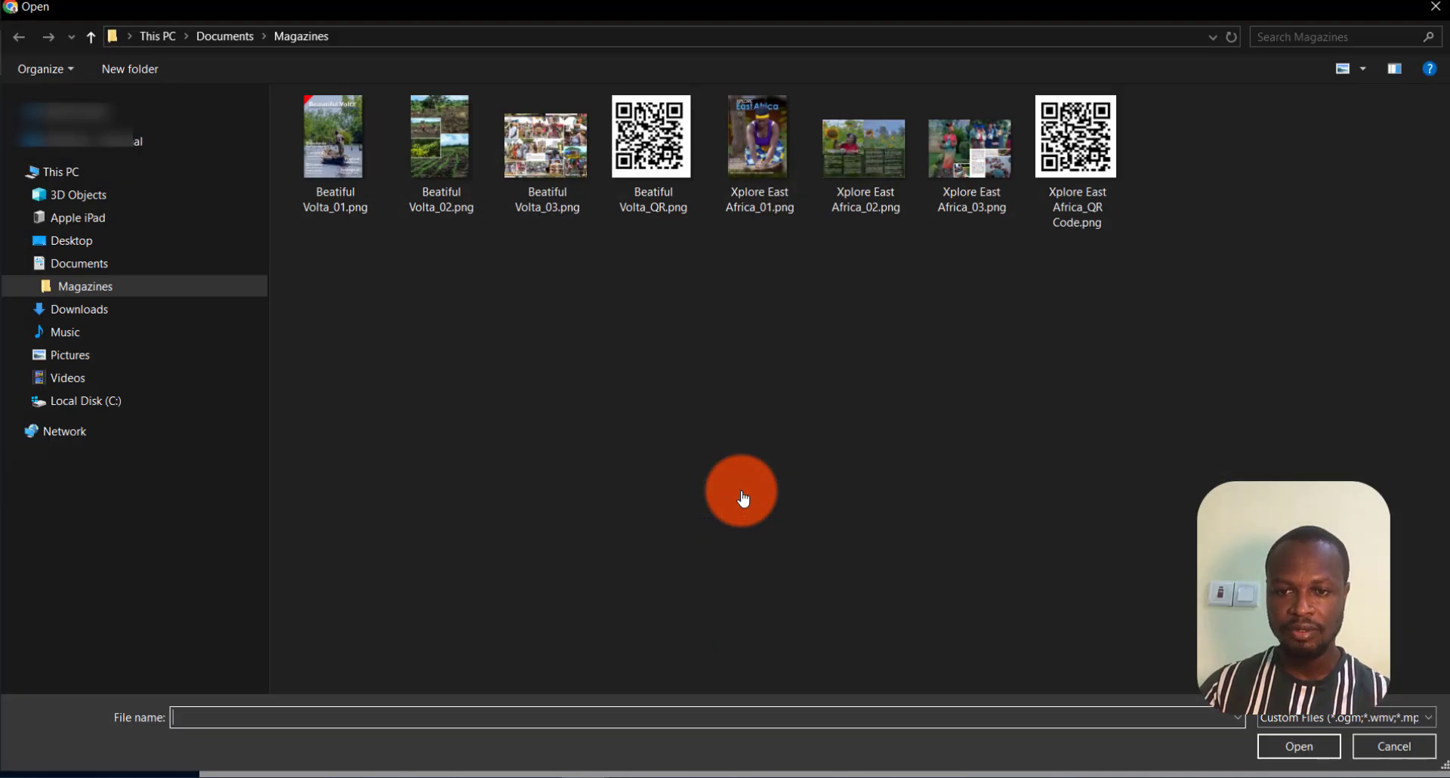
{"action": "left_click", "coordinate": [863, 191]}
{"action": "left_click", "coordinate": [971, 193], "text": "ctrl"}
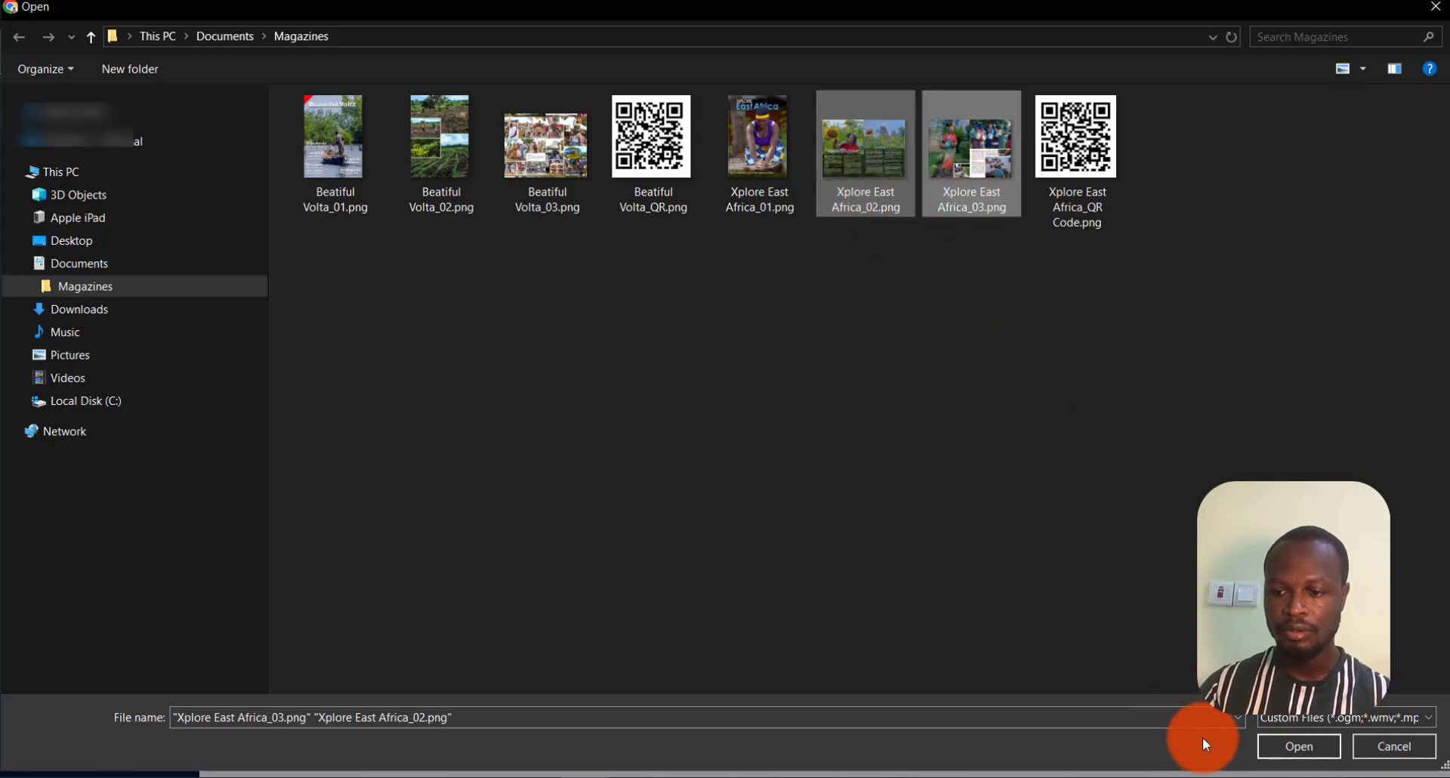
{"action": "left_click", "coordinate": [1266, 748]}
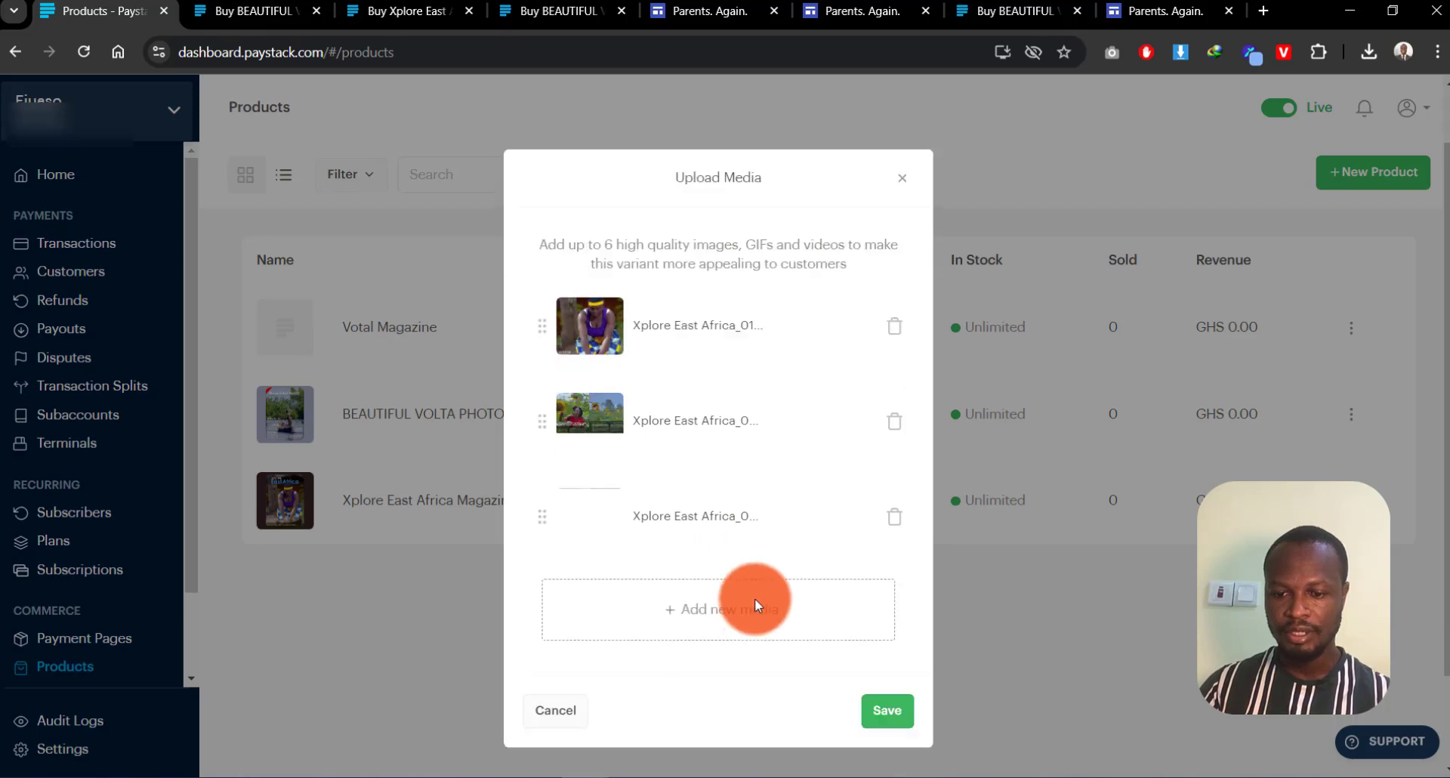
{"action": "left_click", "coordinate": [885, 684]}
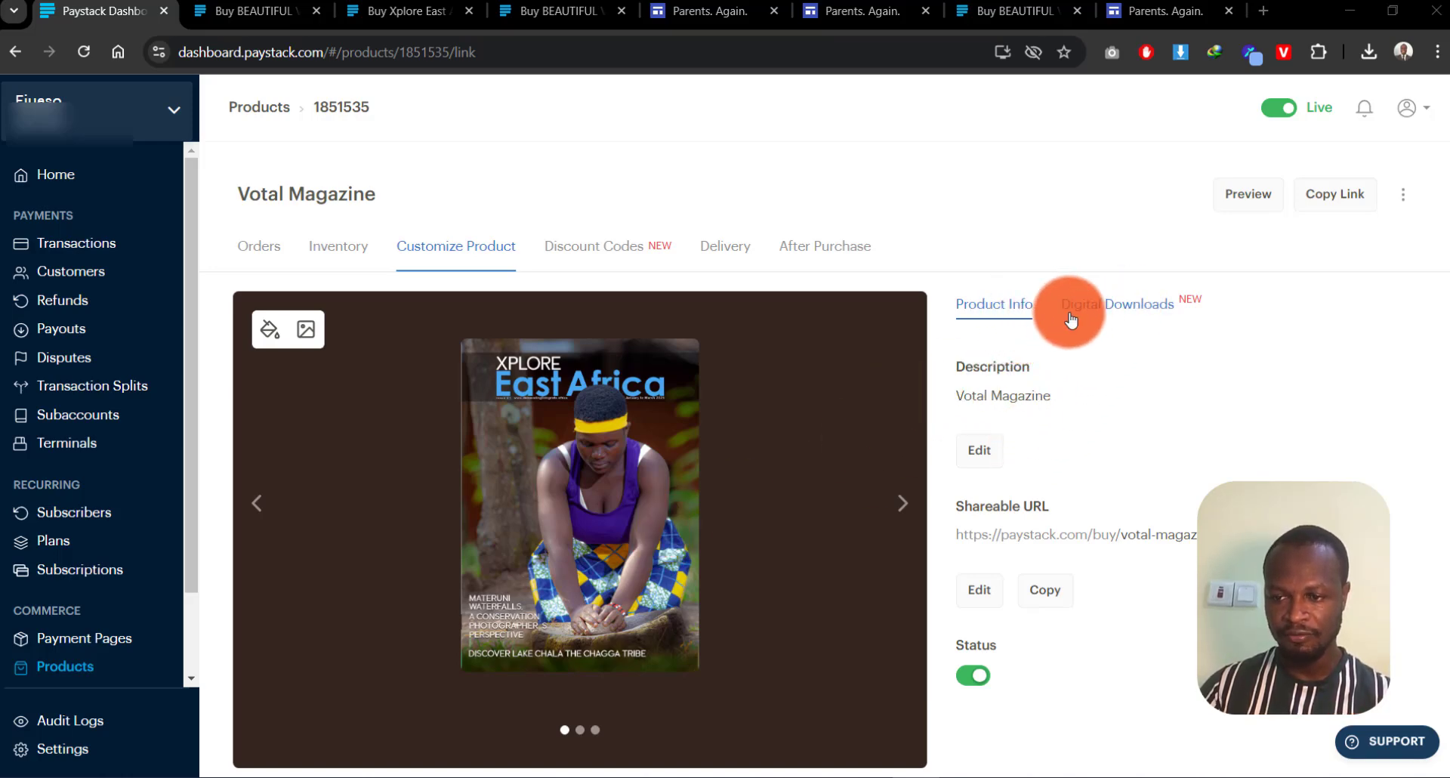
Step: Open the Digital Downloads sub-tab of the Votal Magazine product
{"action": "left_click", "coordinate": [1107, 309]}
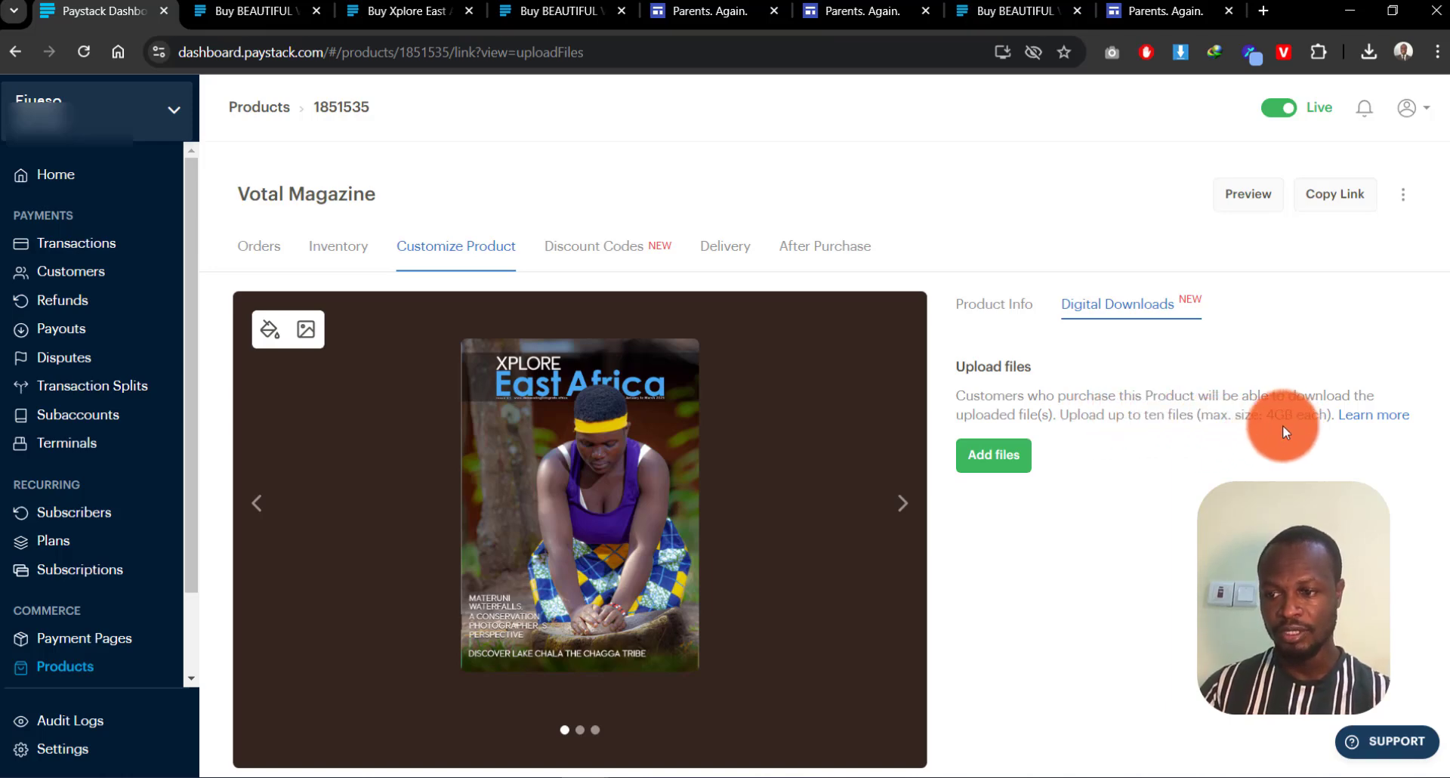
Step: Upload BEAUTIFUL VOLTA PHOTO MAGAZINE DESGIN.pdf from the Magazines folder as the download file
{"action": "left_click", "coordinate": [996, 466]}
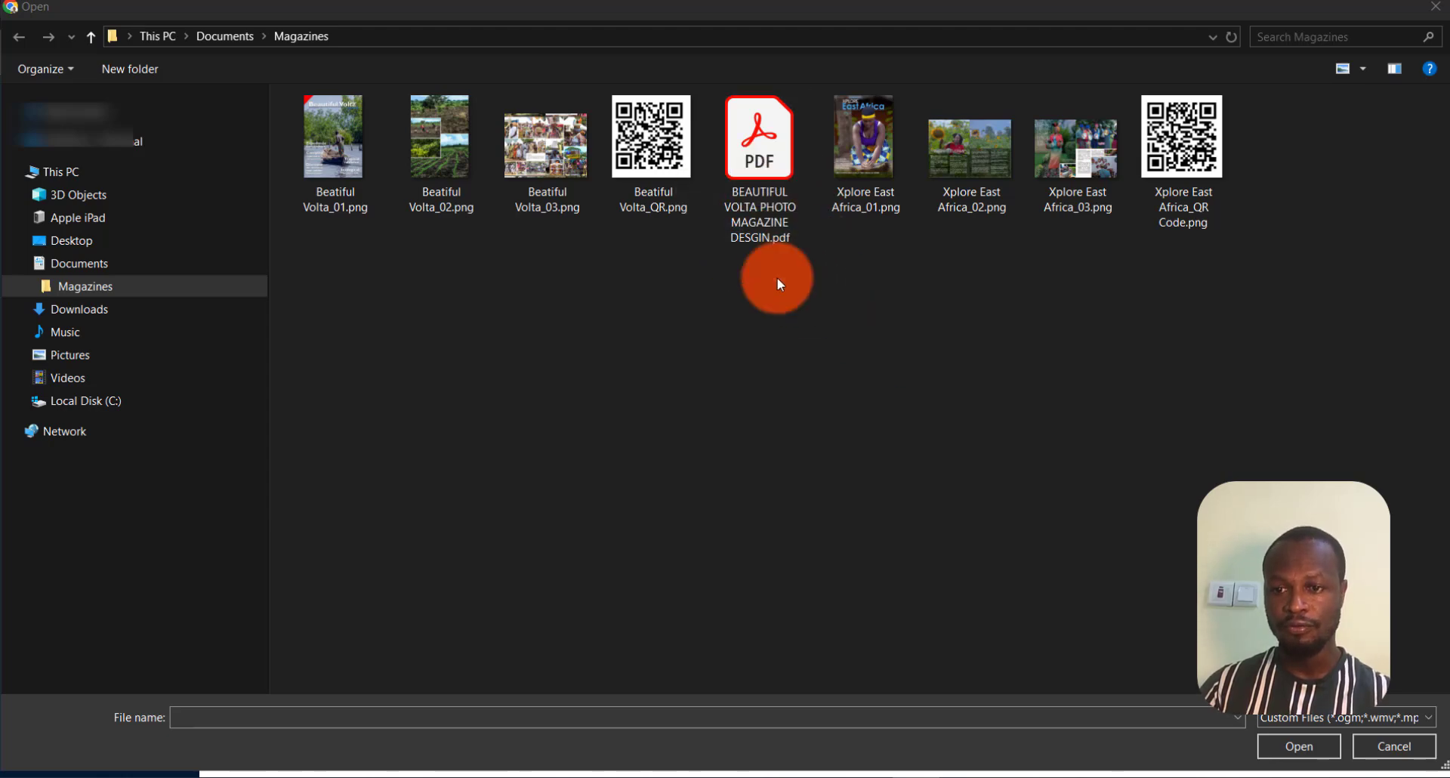
{"action": "double_click", "coordinate": [757, 142]}
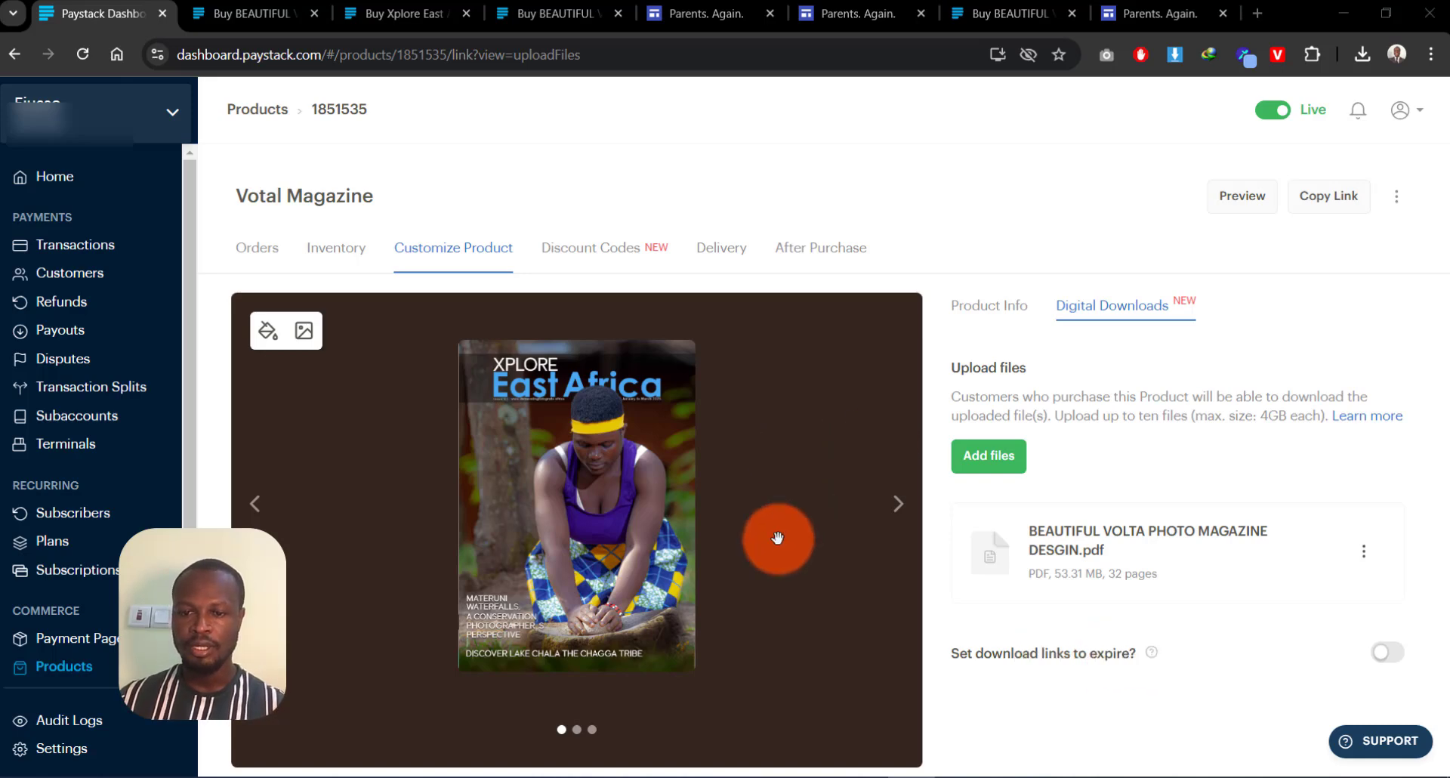
Step: Preview the Votal Magazine buy page and step through its product images
{"action": "left_click", "coordinate": [1238, 198]}
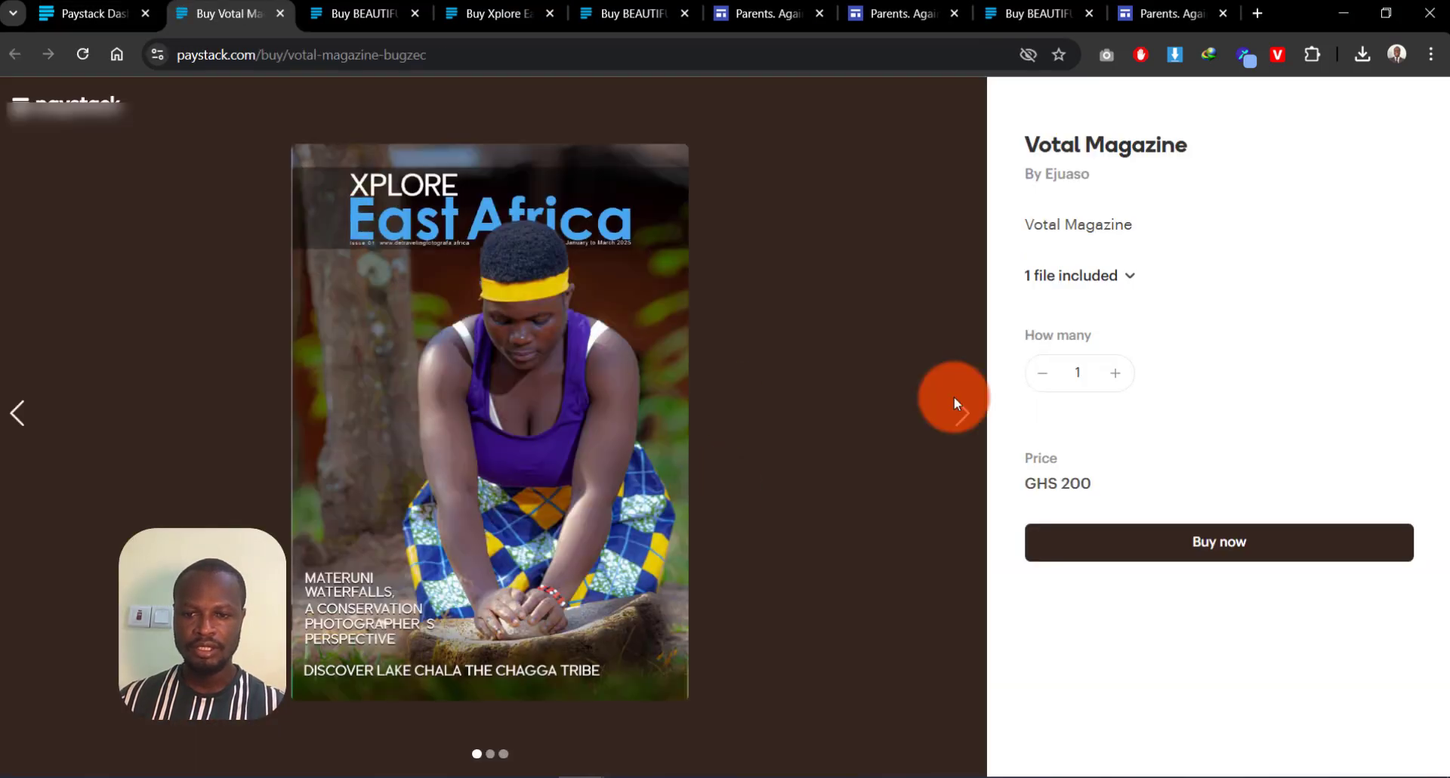
{"action": "left_click", "coordinate": [956, 408]}
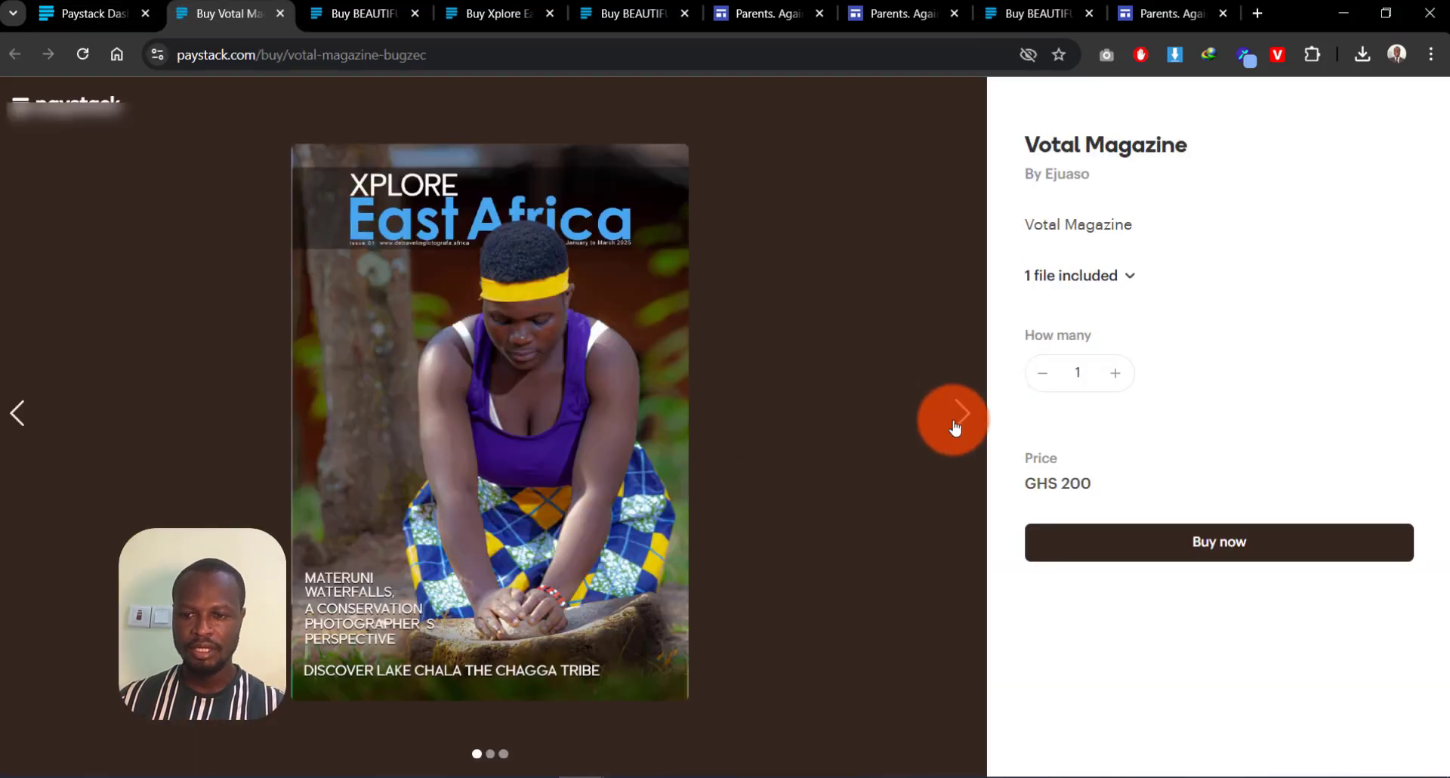
{"action": "left_click", "coordinate": [956, 408]}
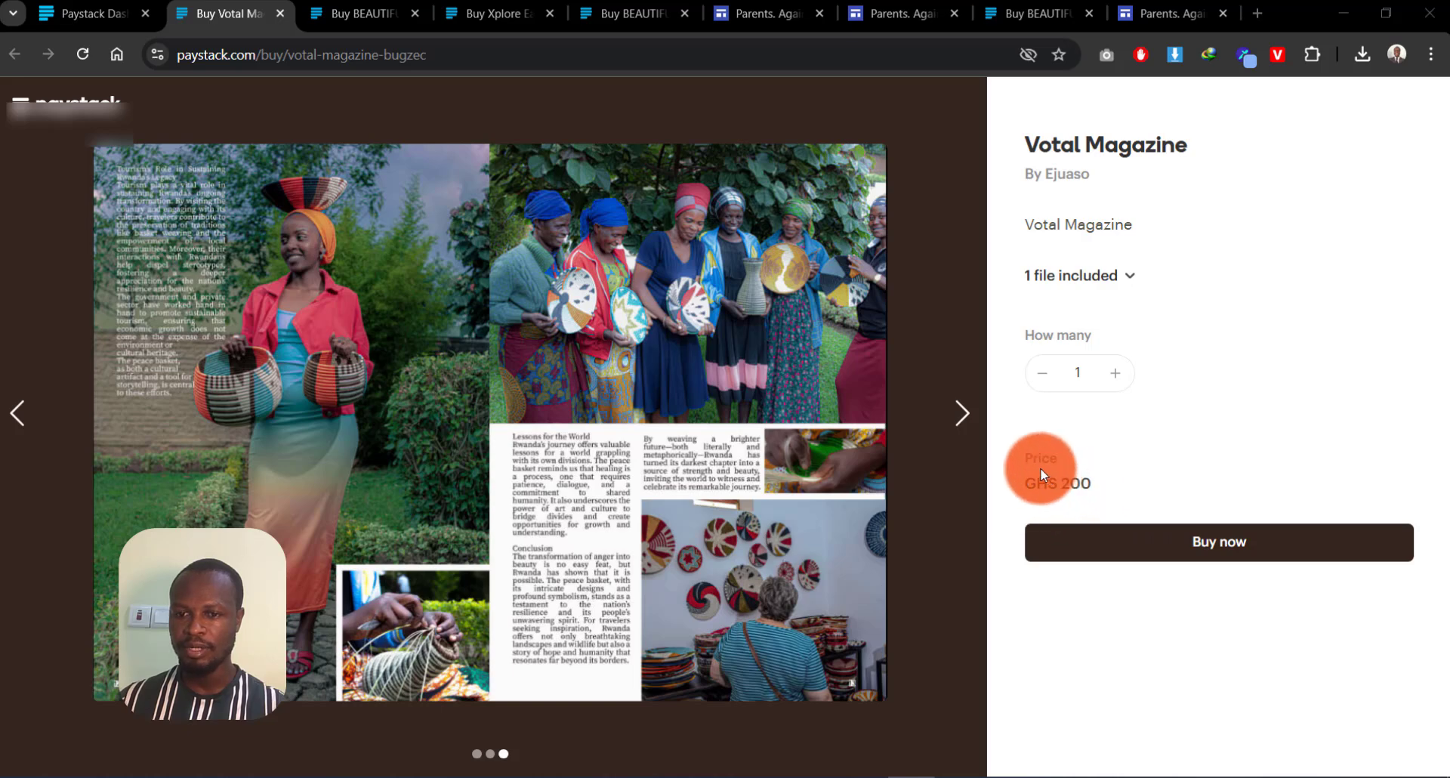
Step: Start buying the magazine and enter the buyer's first name, last name and email
{"action": "left_click", "coordinate": [1209, 544]}
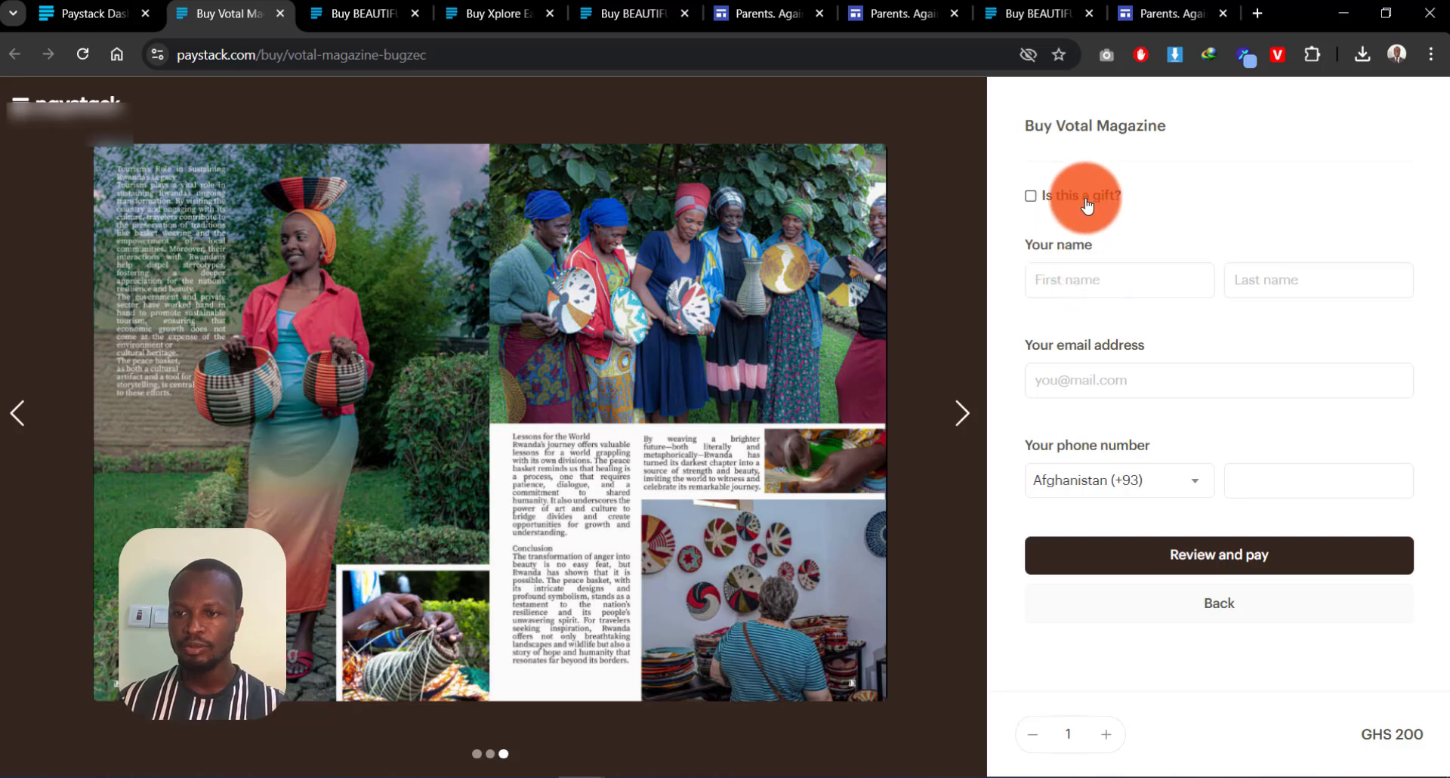
{"action": "left_click", "coordinate": [1091, 272]}
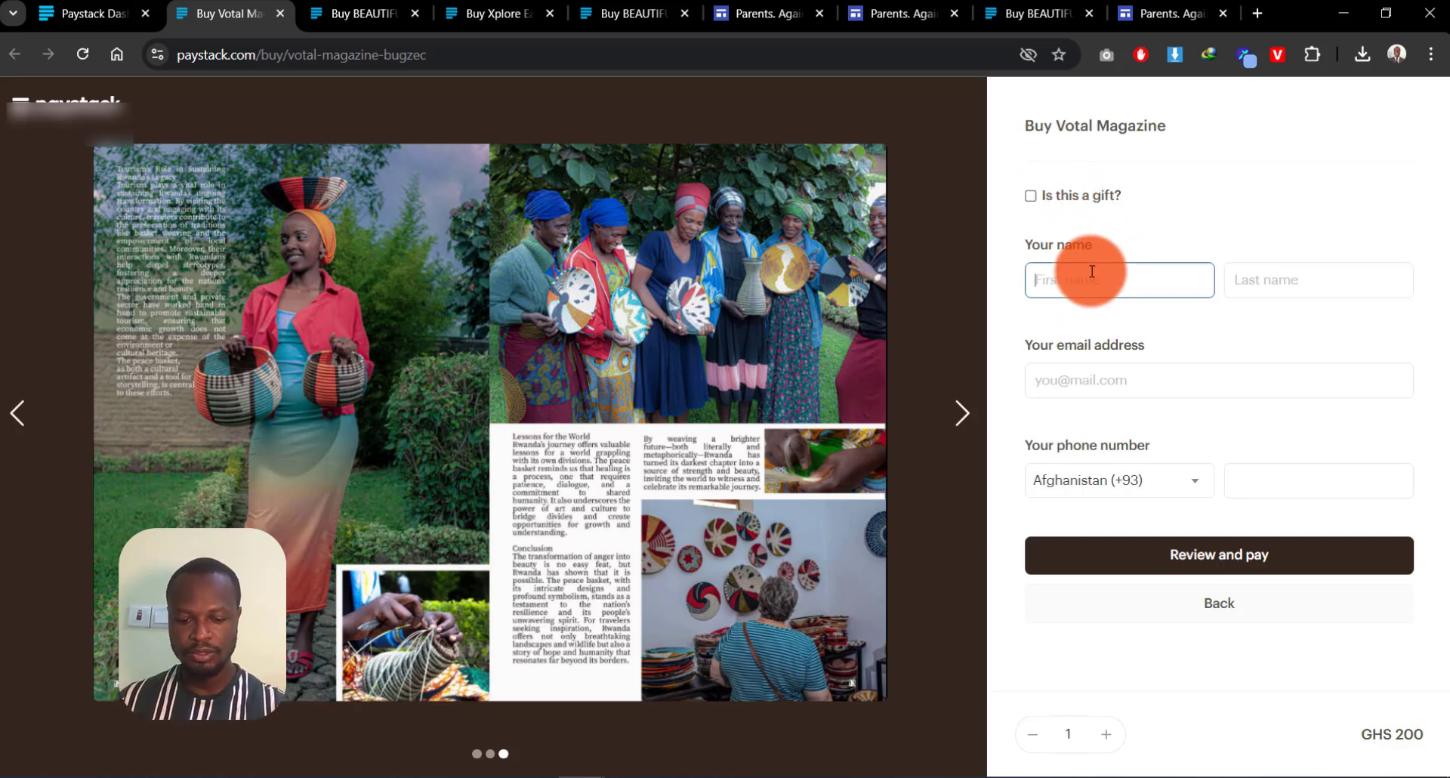
{"action": "left_click", "coordinate": [1362, 276]}
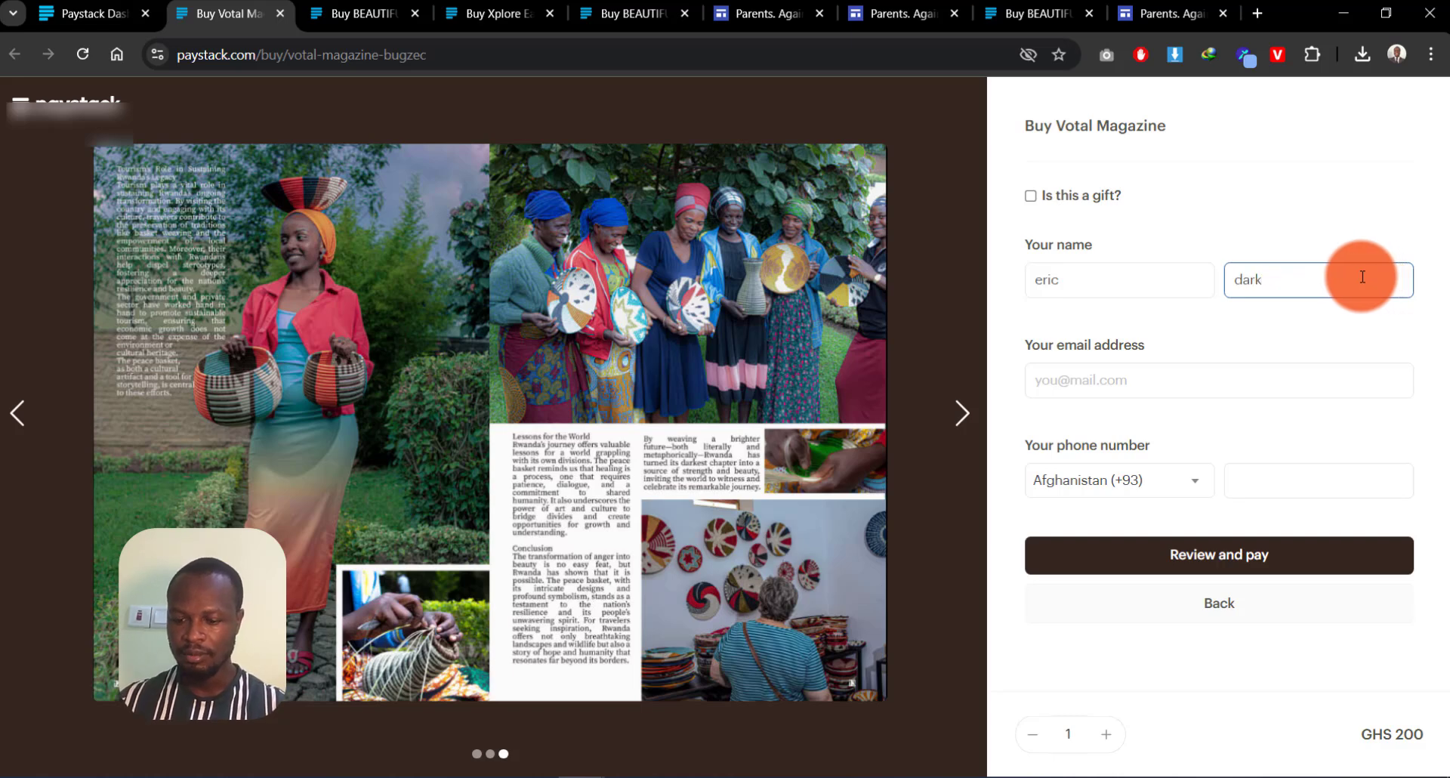
{"action": "left_click", "coordinate": [1109, 380]}
{"action": "type", "text": "f"}
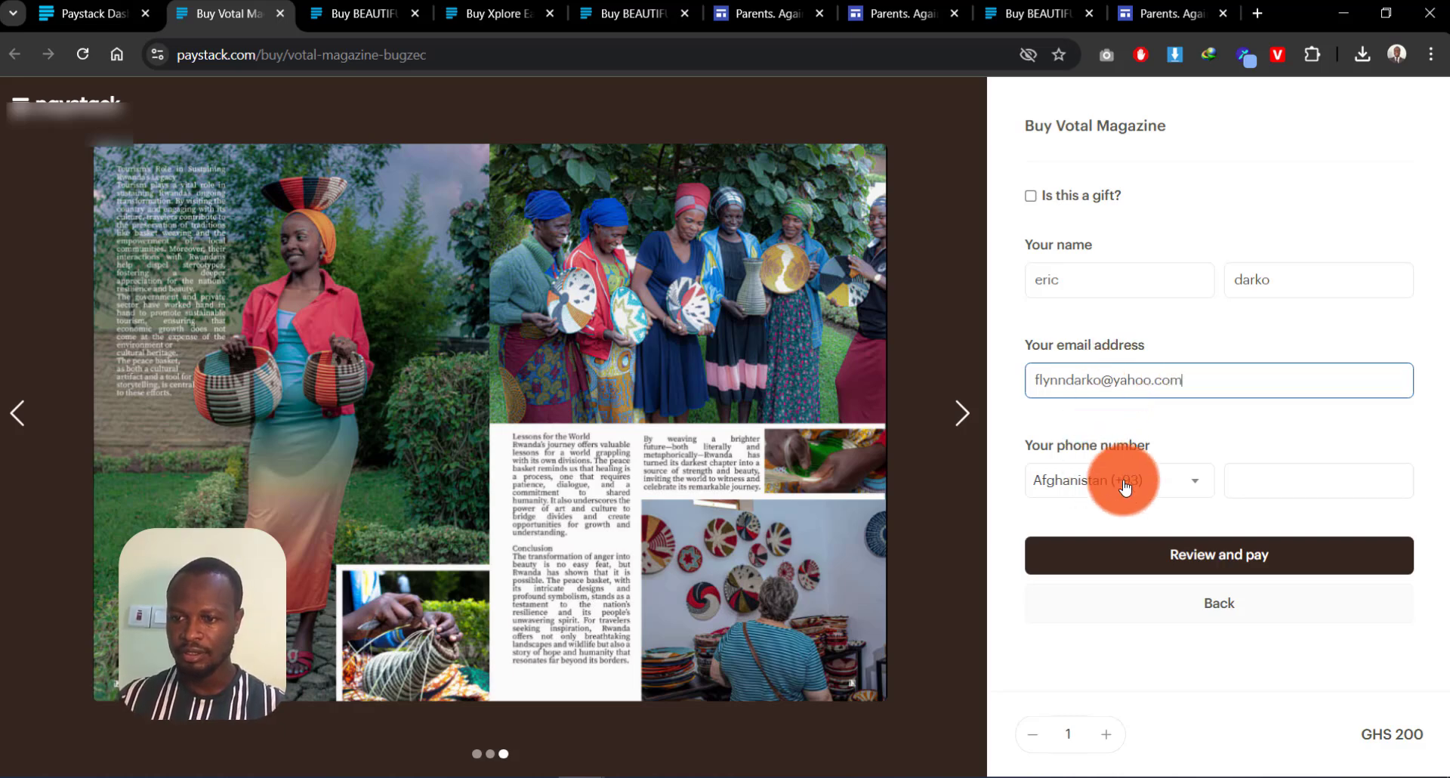
Step: Set the phone country to Ghana (+233), enter the buyer's phone number and submit for review
{"action": "left_click", "coordinate": [1061, 483]}
{"action": "type", "text": "gh"}
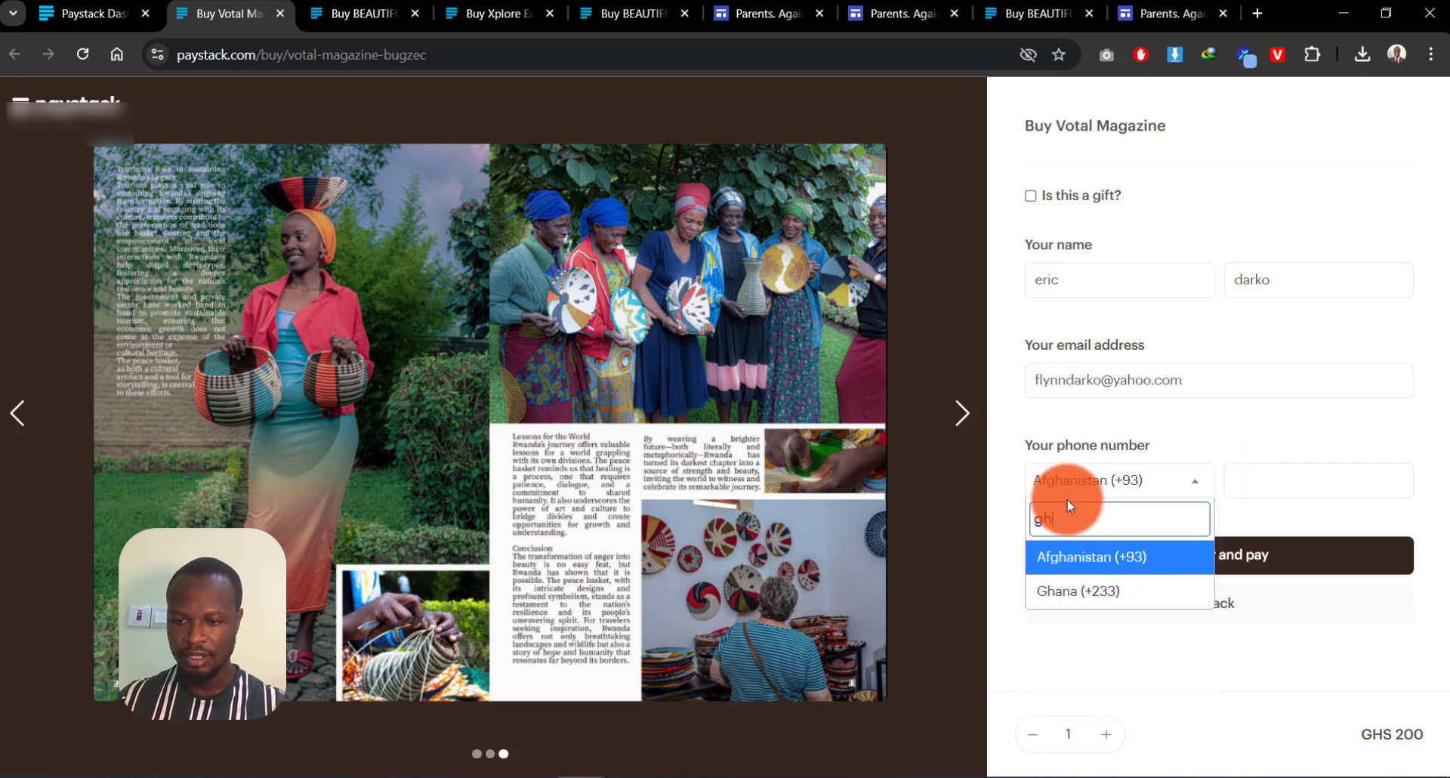
{"action": "left_click", "coordinate": [1080, 588]}
{"action": "left_click", "coordinate": [1269, 478]}
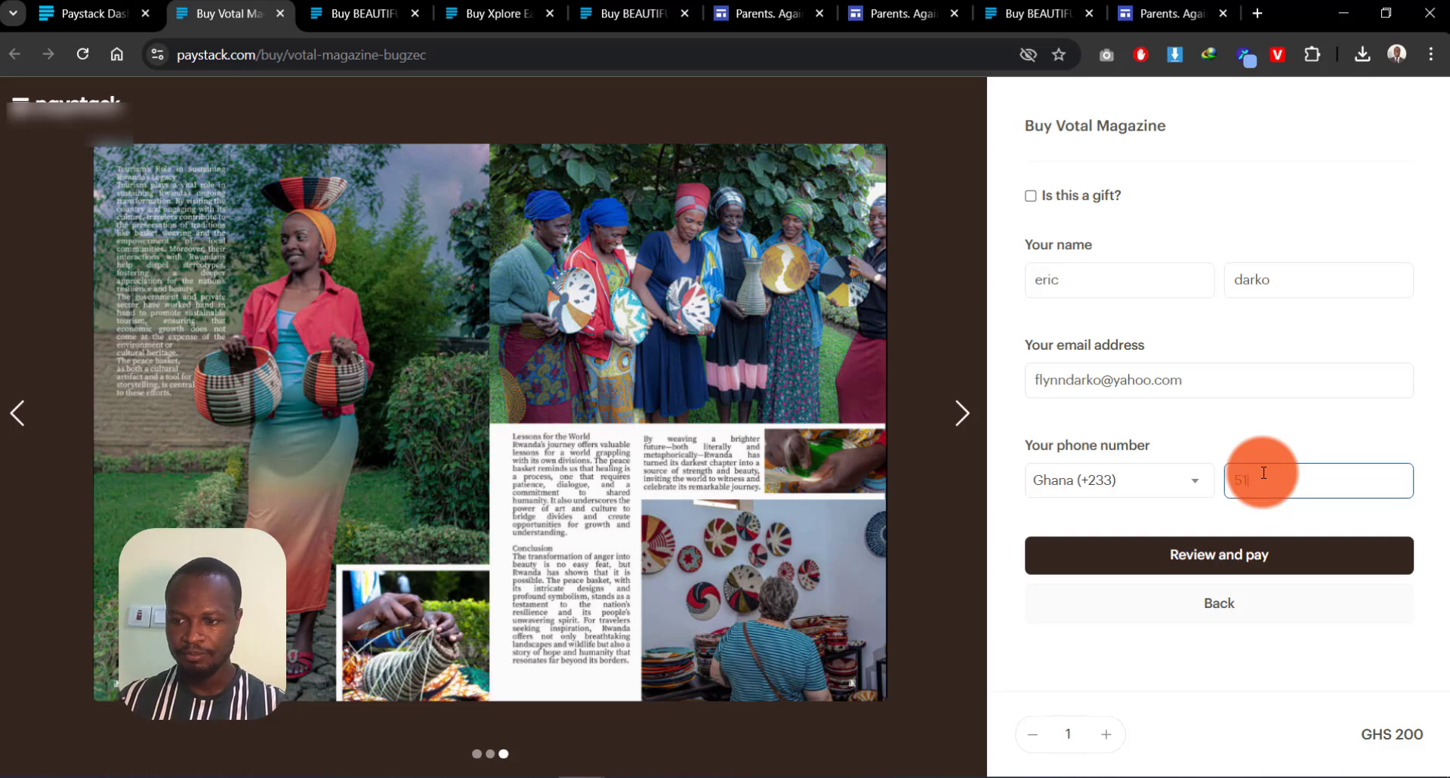
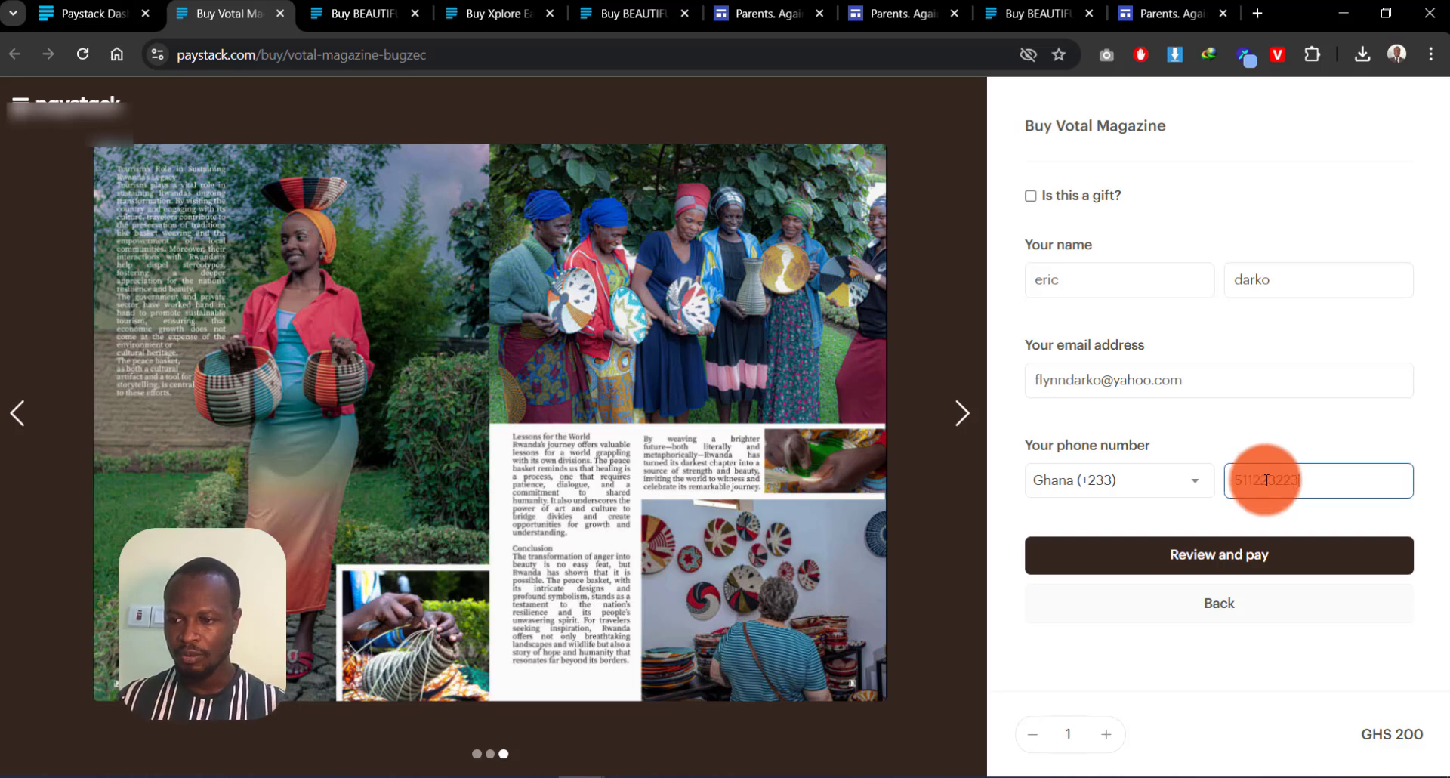
{"action": "left_click", "coordinate": [1212, 557]}
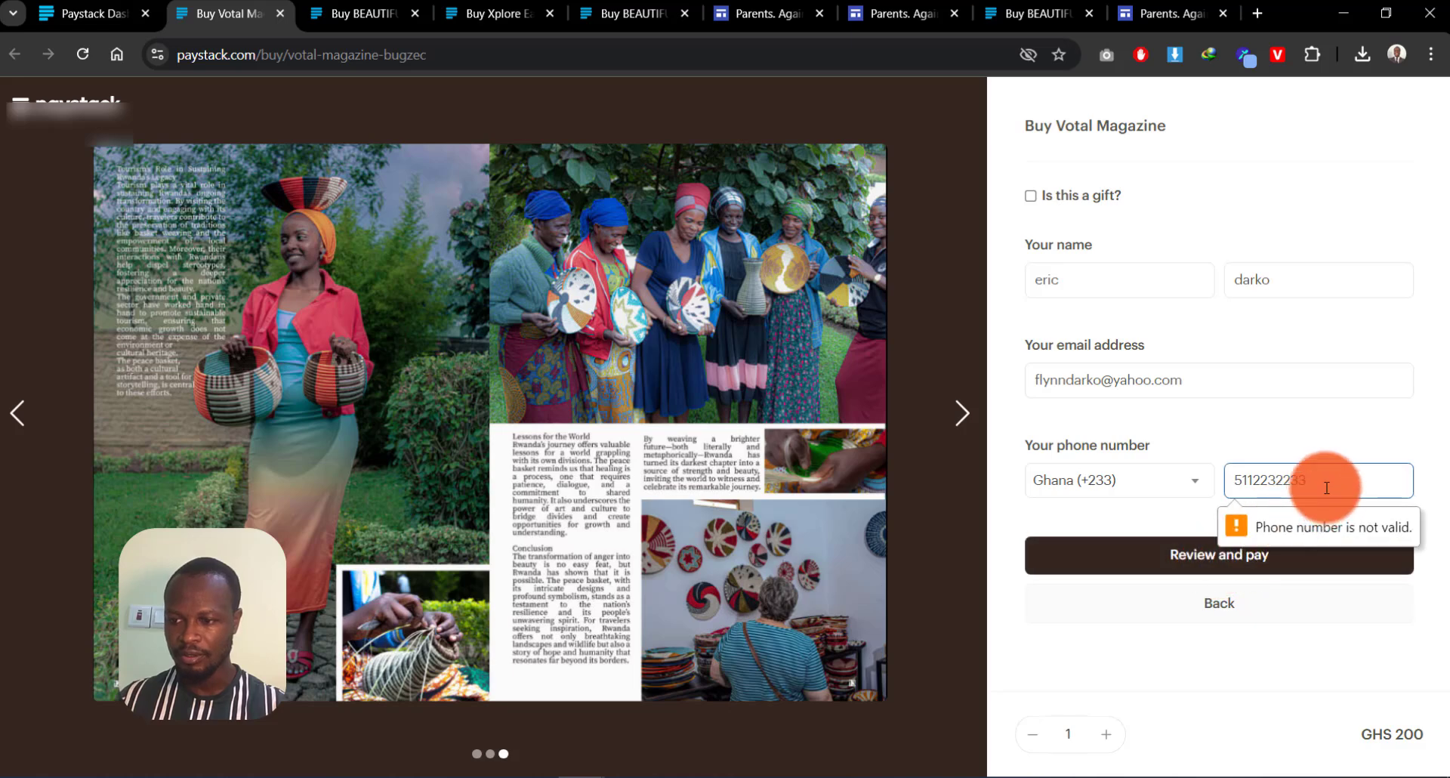
Step: Replace the invalid phone number with a corrected one with a leading zero and resubmit
{"action": "left_click_drag", "start_coordinate": [1311, 480], "coordinate": [1112, 476]}
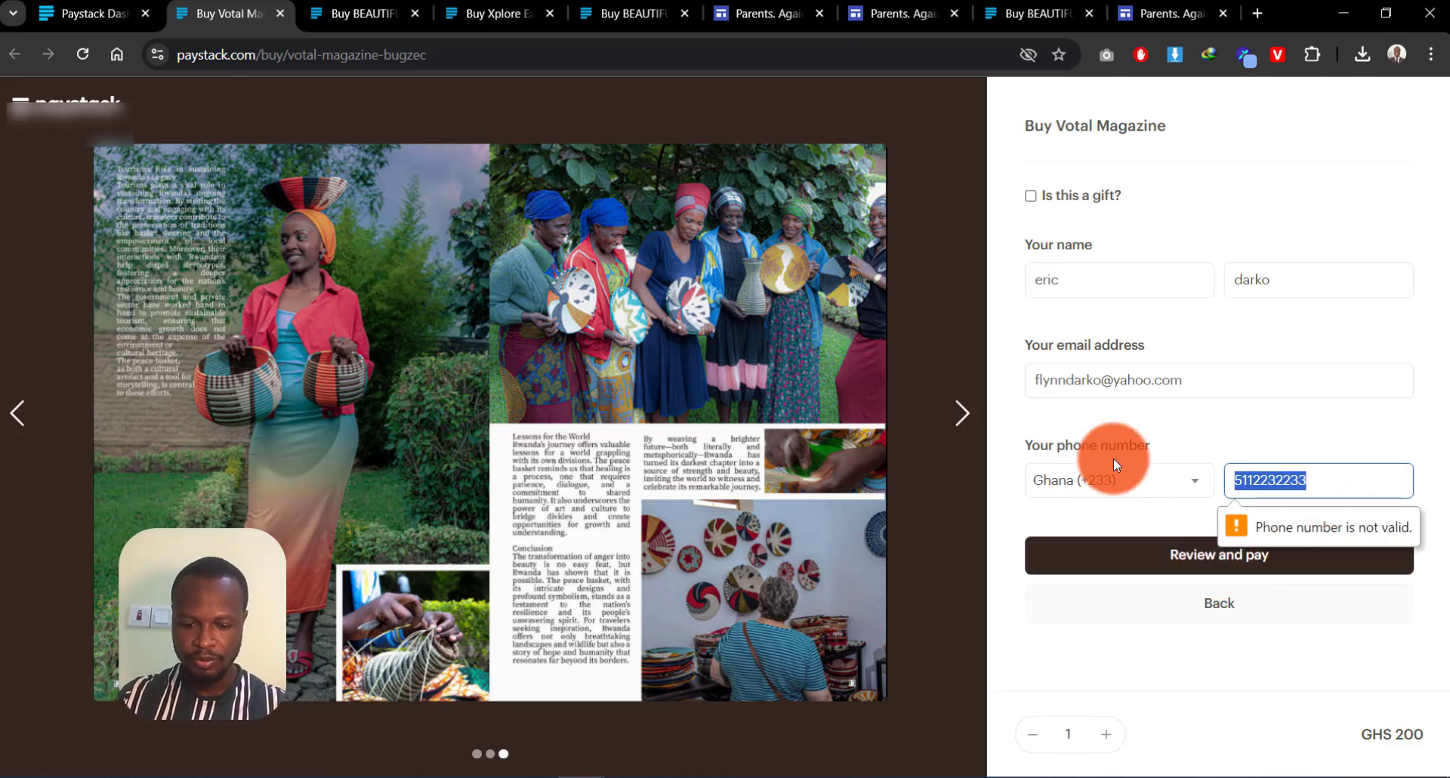
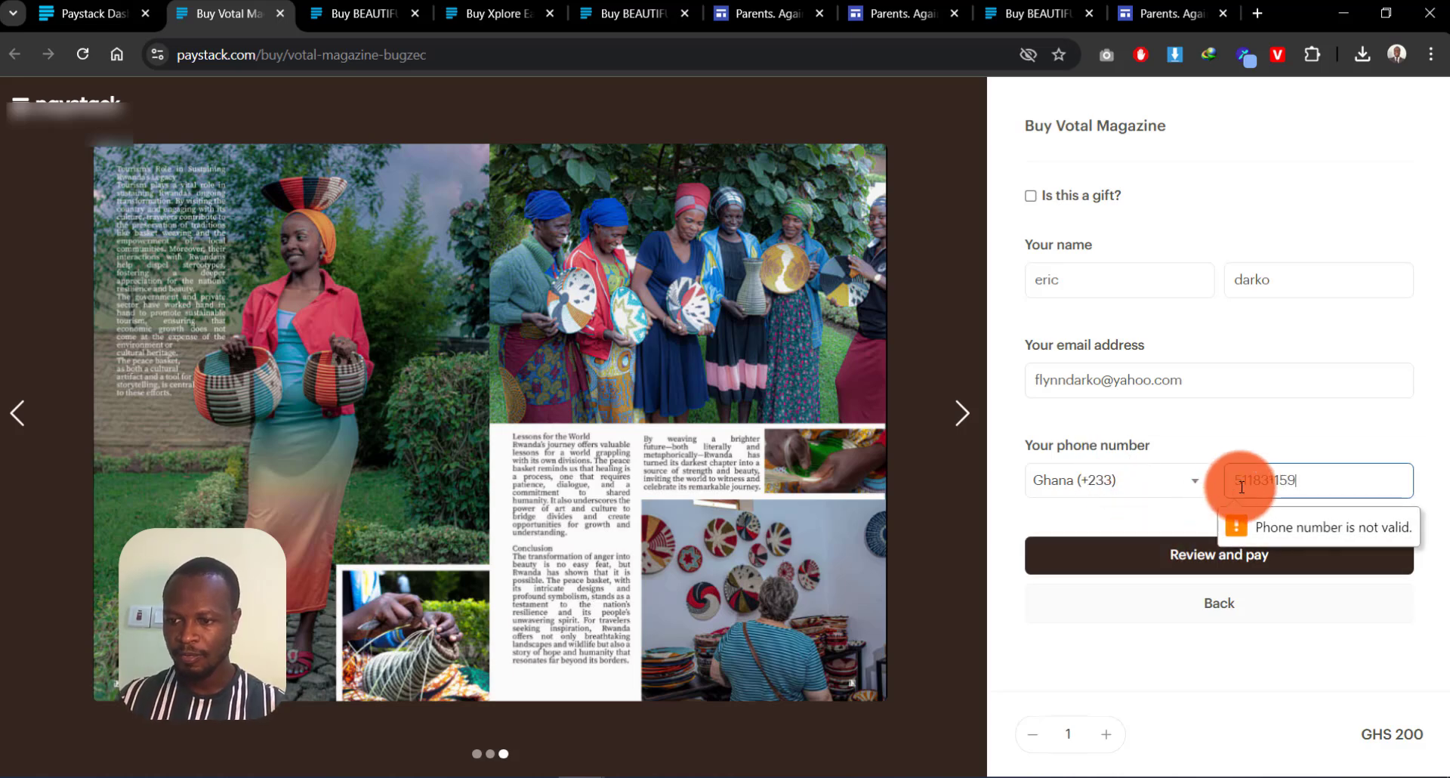
{"action": "left_click", "coordinate": [1224, 481]}
{"action": "type", "text": "0"}
{"action": "left_click", "coordinate": [1167, 563]}
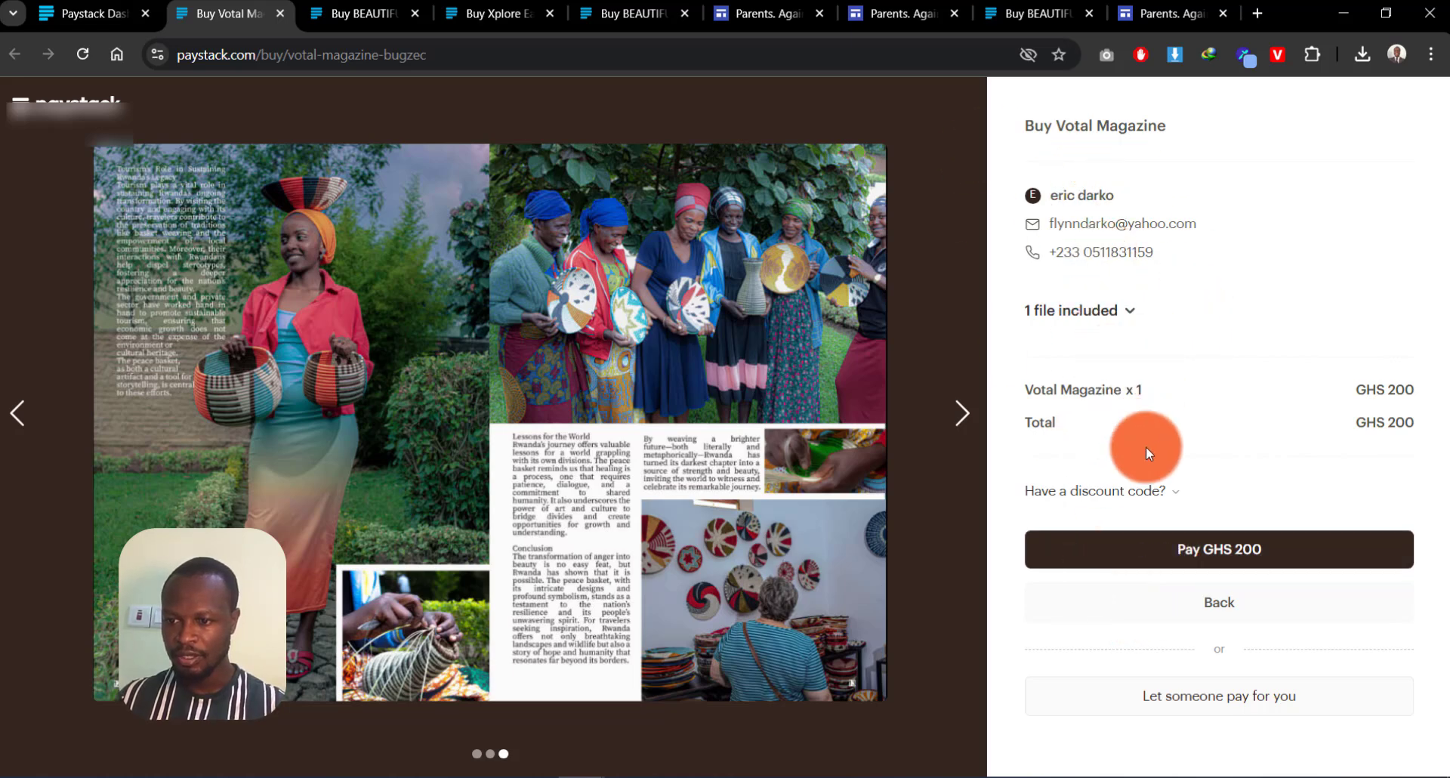
Step: Attempt the GHS 200 payment, then return to fix one phone digit and resubmit
{"action": "left_click", "coordinate": [1250, 565]}
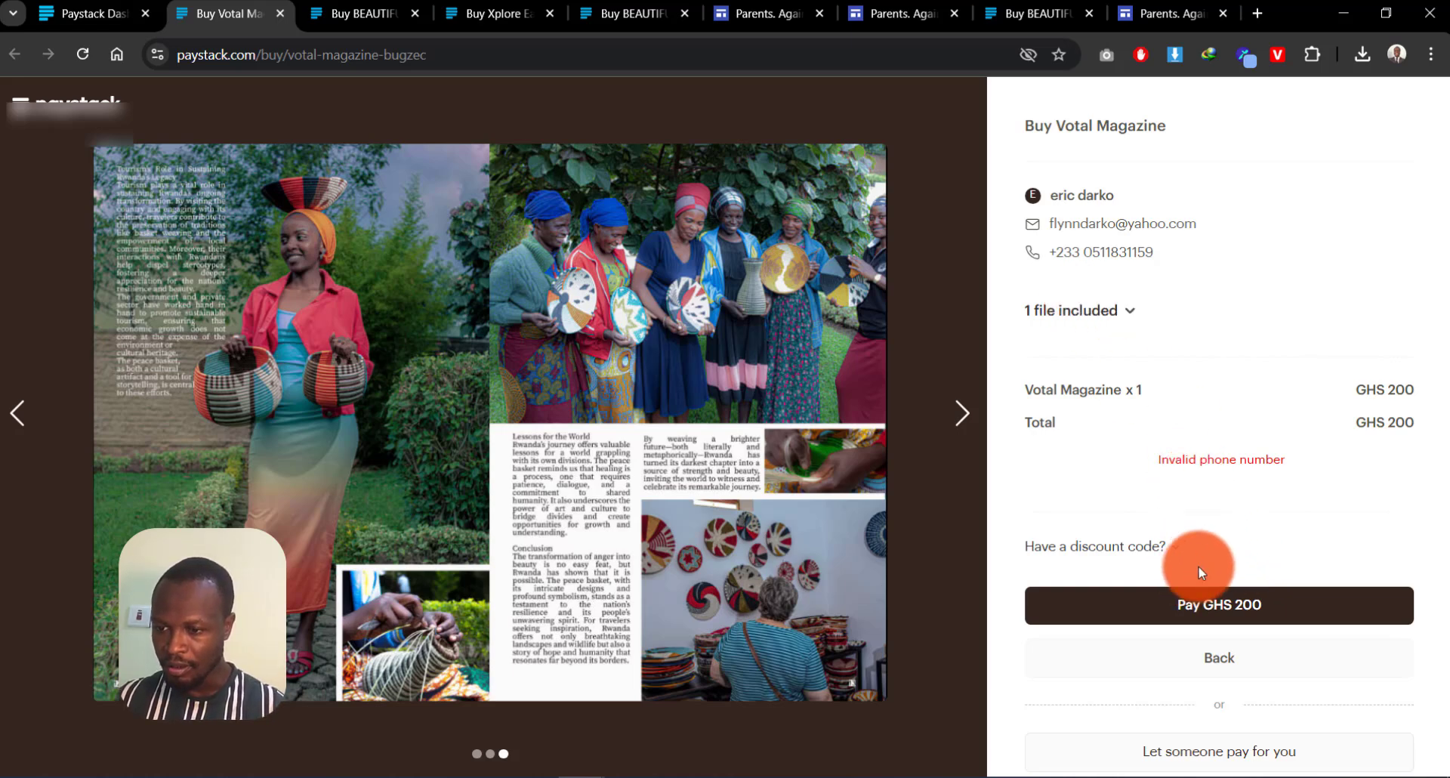
{"action": "left_click", "coordinate": [1215, 656]}
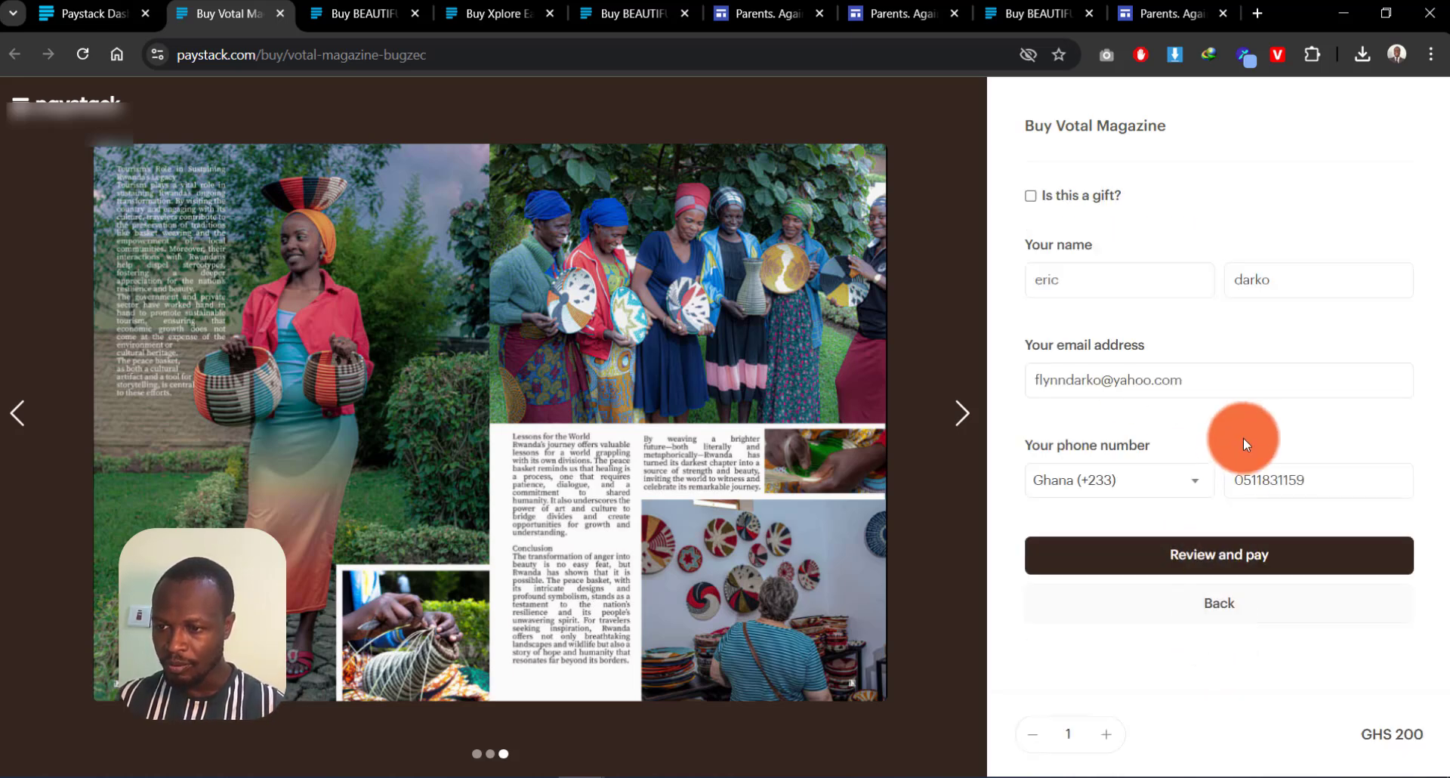
{"action": "left_click", "coordinate": [1247, 480]}
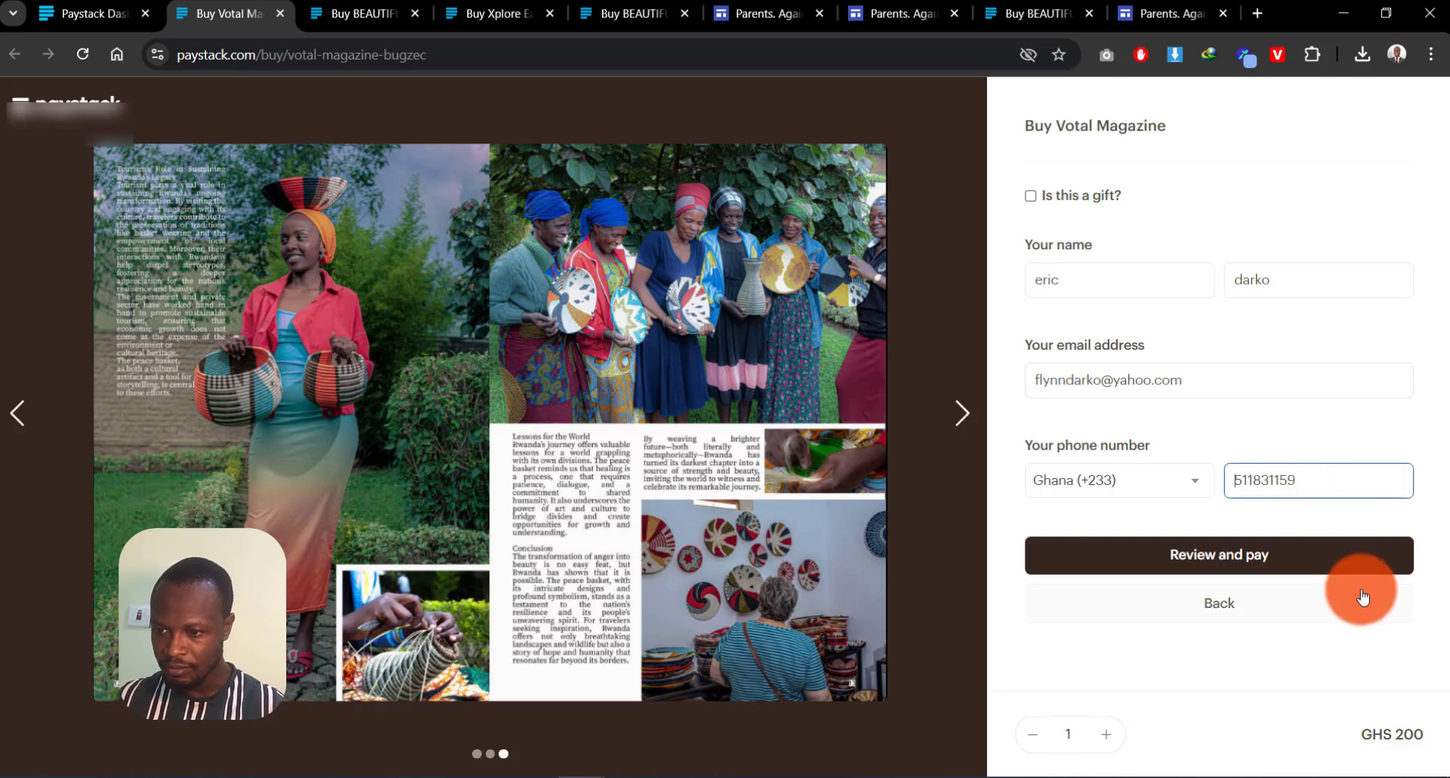
{"action": "key", "text": "BackSpace"}
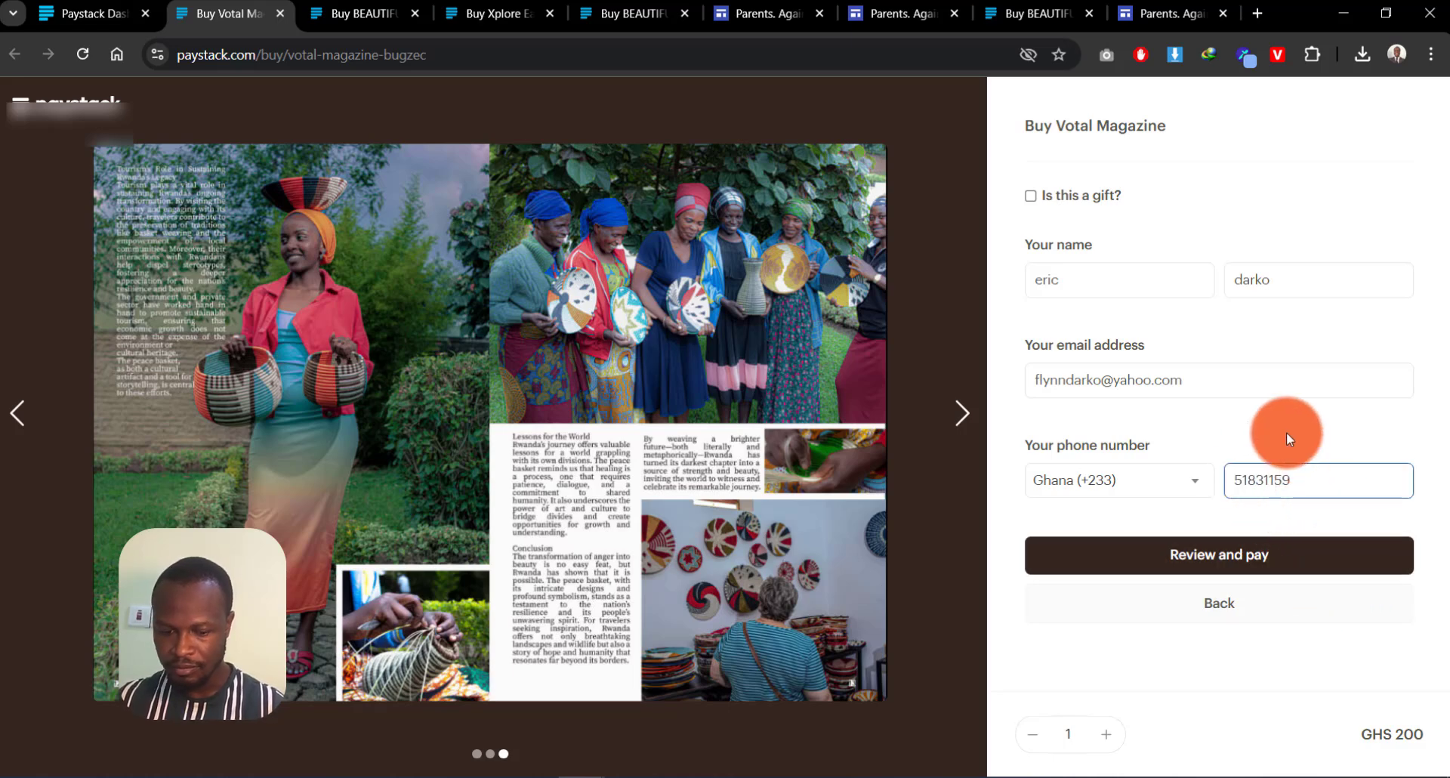
{"action": "type", "text": "5"}
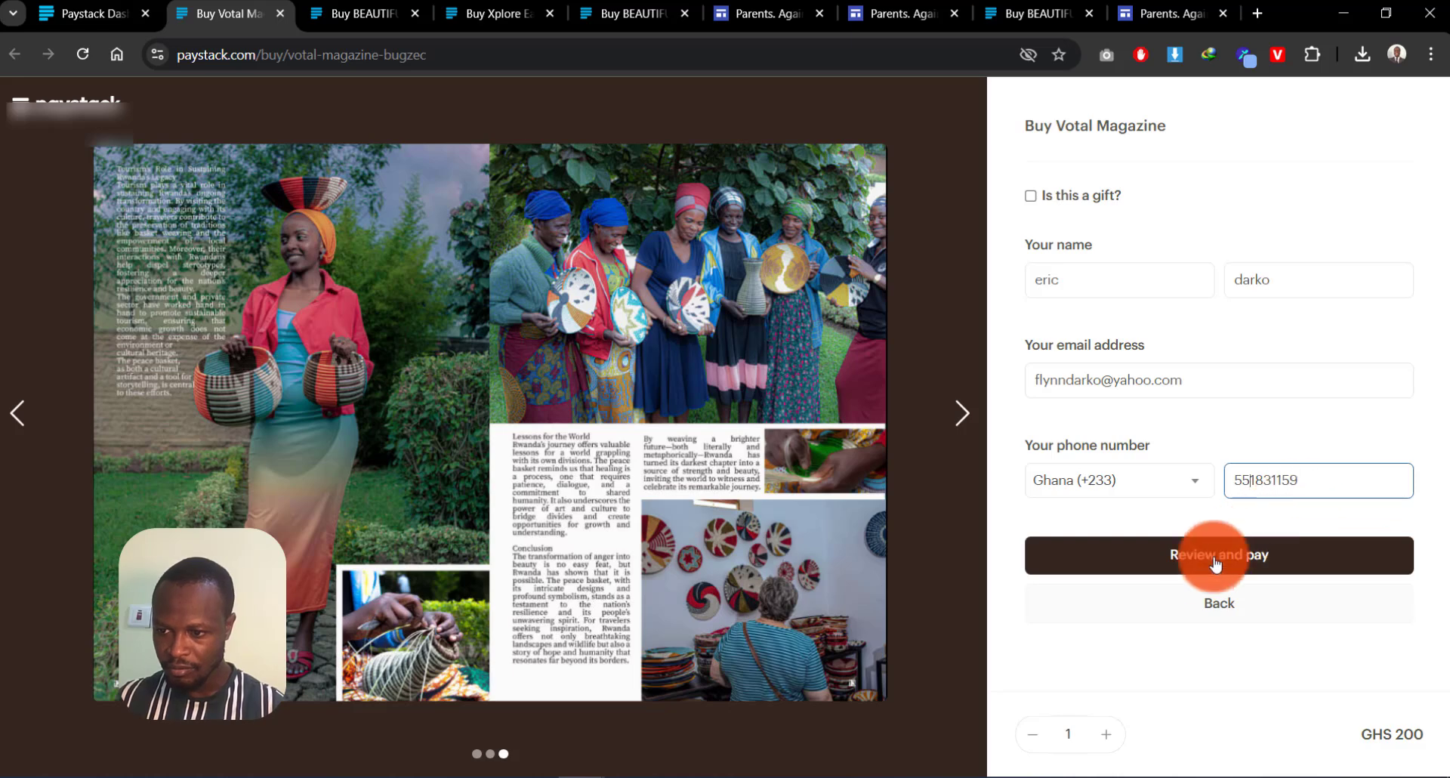
{"action": "left_click", "coordinate": [1212, 556]}
{"action": "left_click", "coordinate": [1204, 601]}
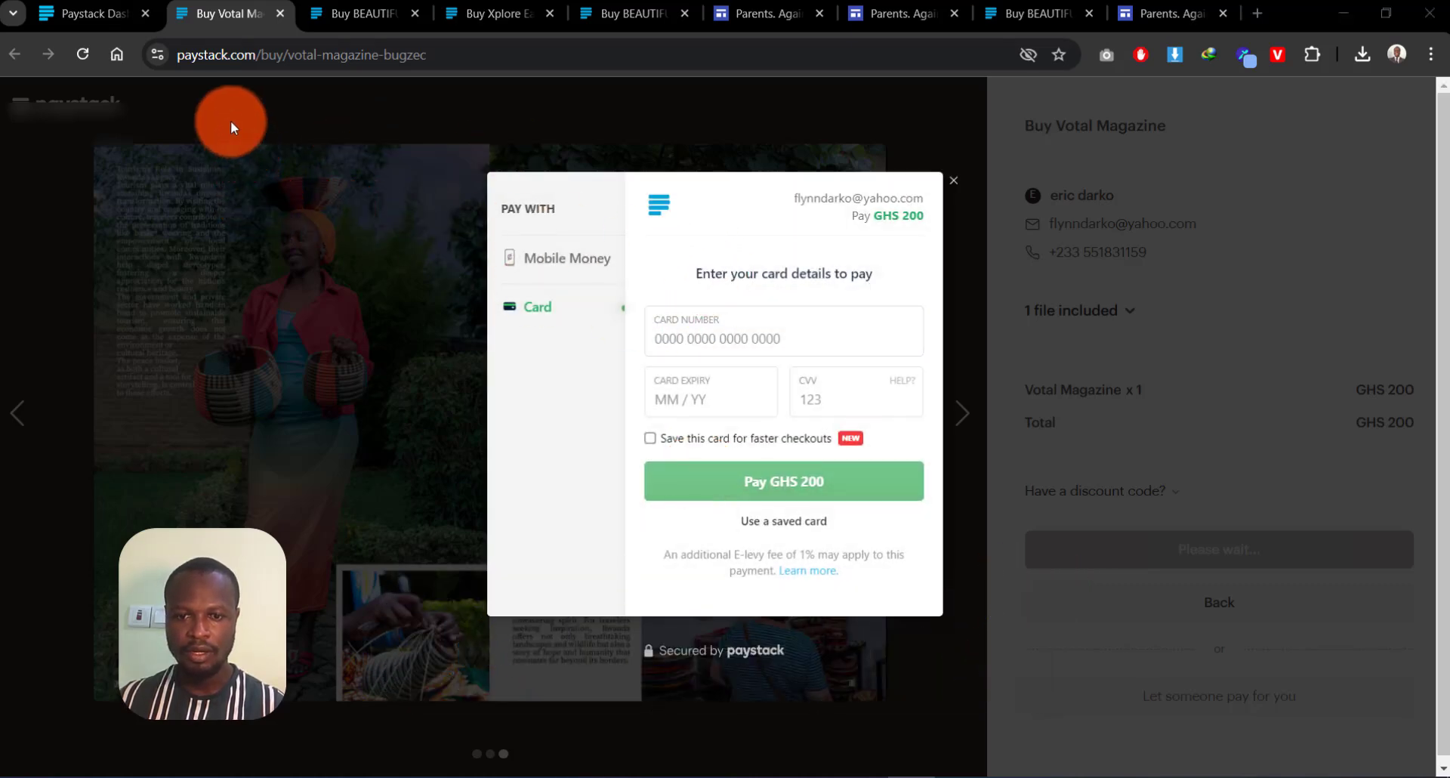
{"action": "left_click", "coordinate": [559, 260]}
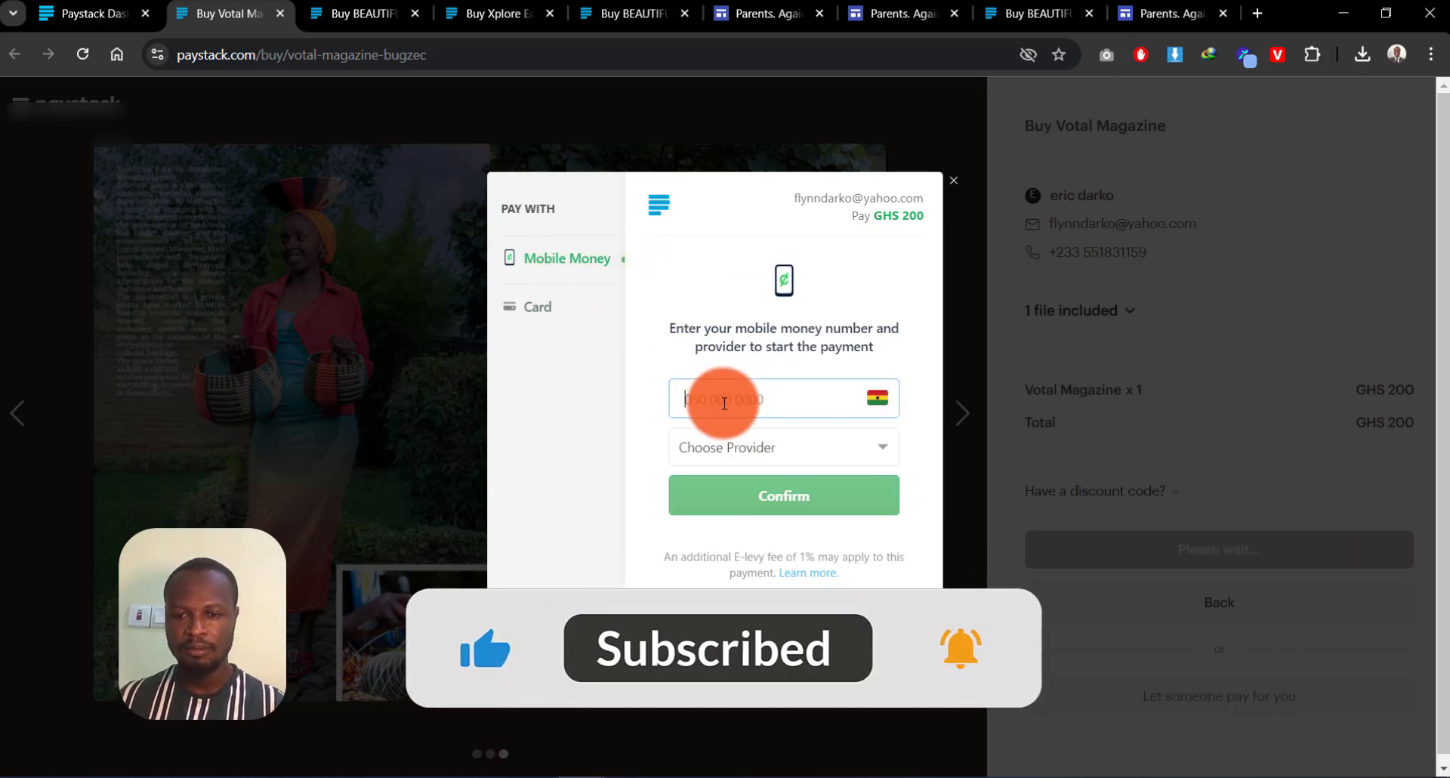
{"action": "left_click", "coordinate": [759, 436]}
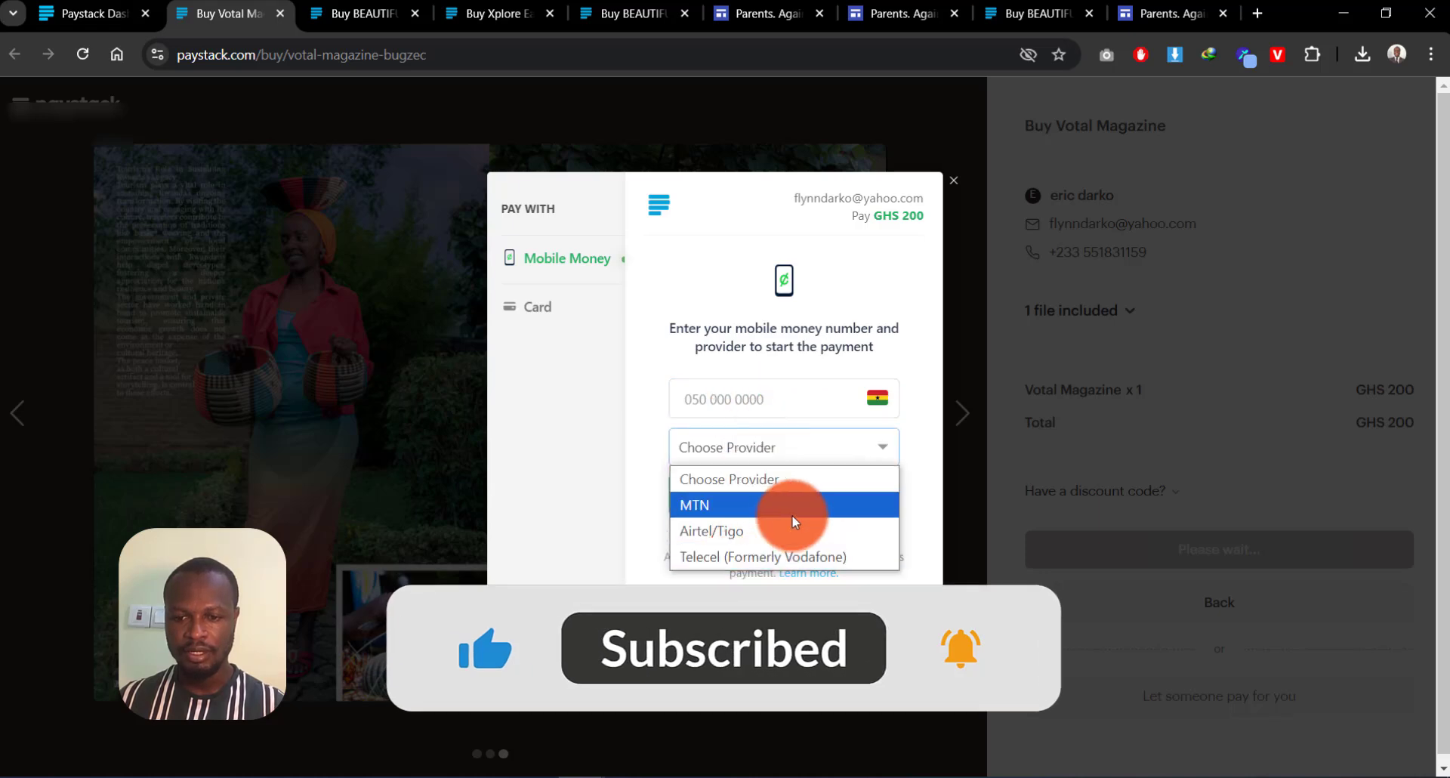
{"action": "left_click", "coordinate": [588, 410]}
{"action": "left_click", "coordinate": [533, 310]}
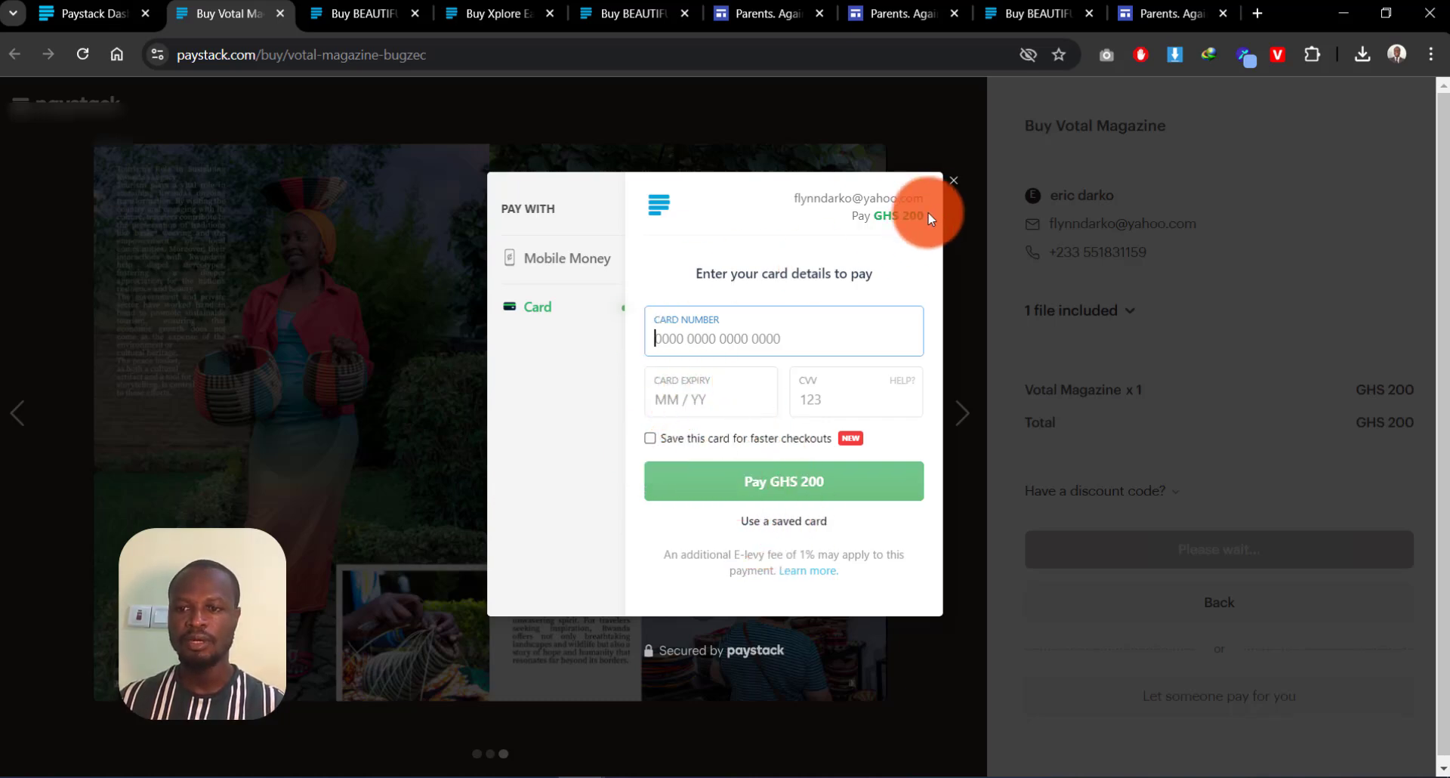
{"action": "left_click", "coordinate": [955, 182]}
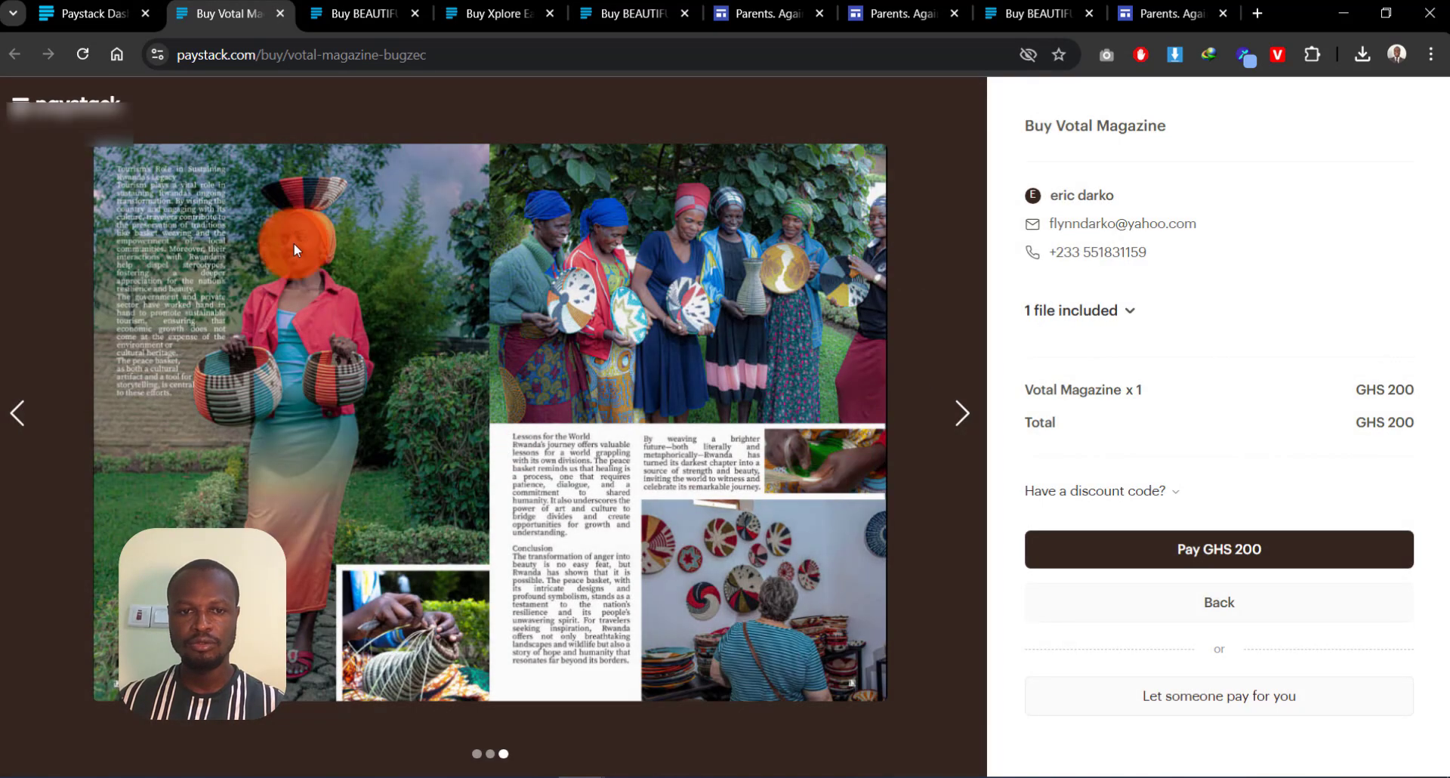
Step: Back on the dashboard, view Votal Magazine's inventory: GHS 200.00 price and unlimited stock
{"action": "left_click", "coordinate": [117, 13]}
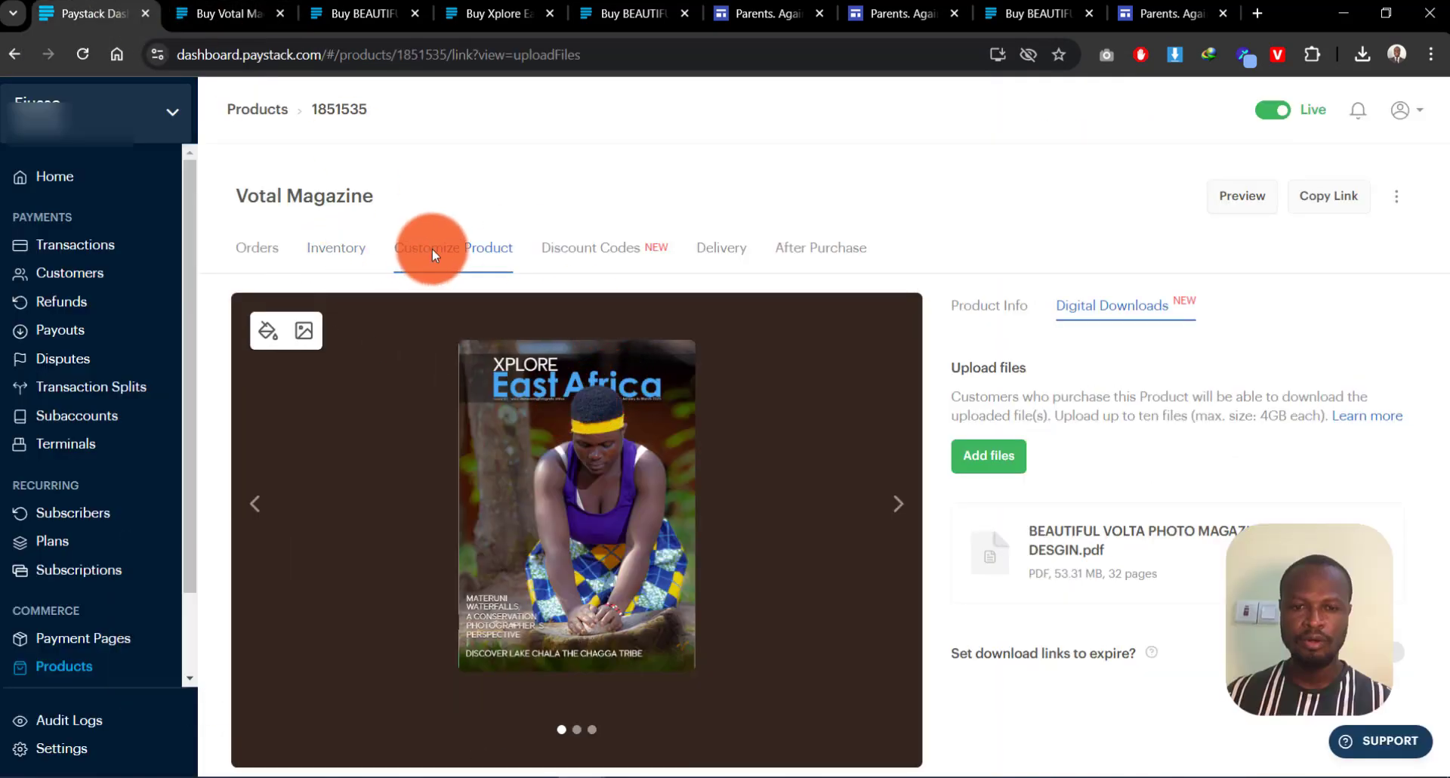
{"action": "left_click", "coordinate": [346, 255]}
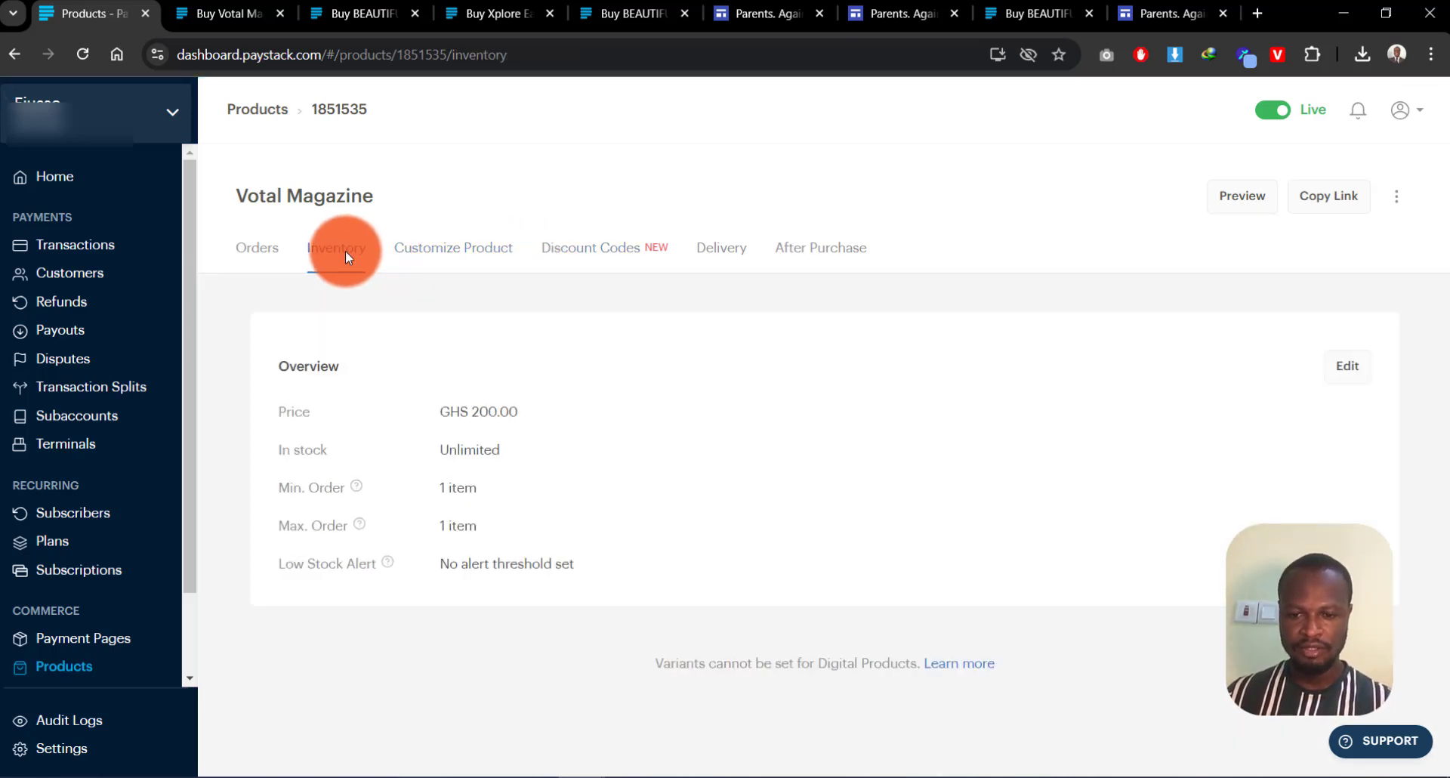
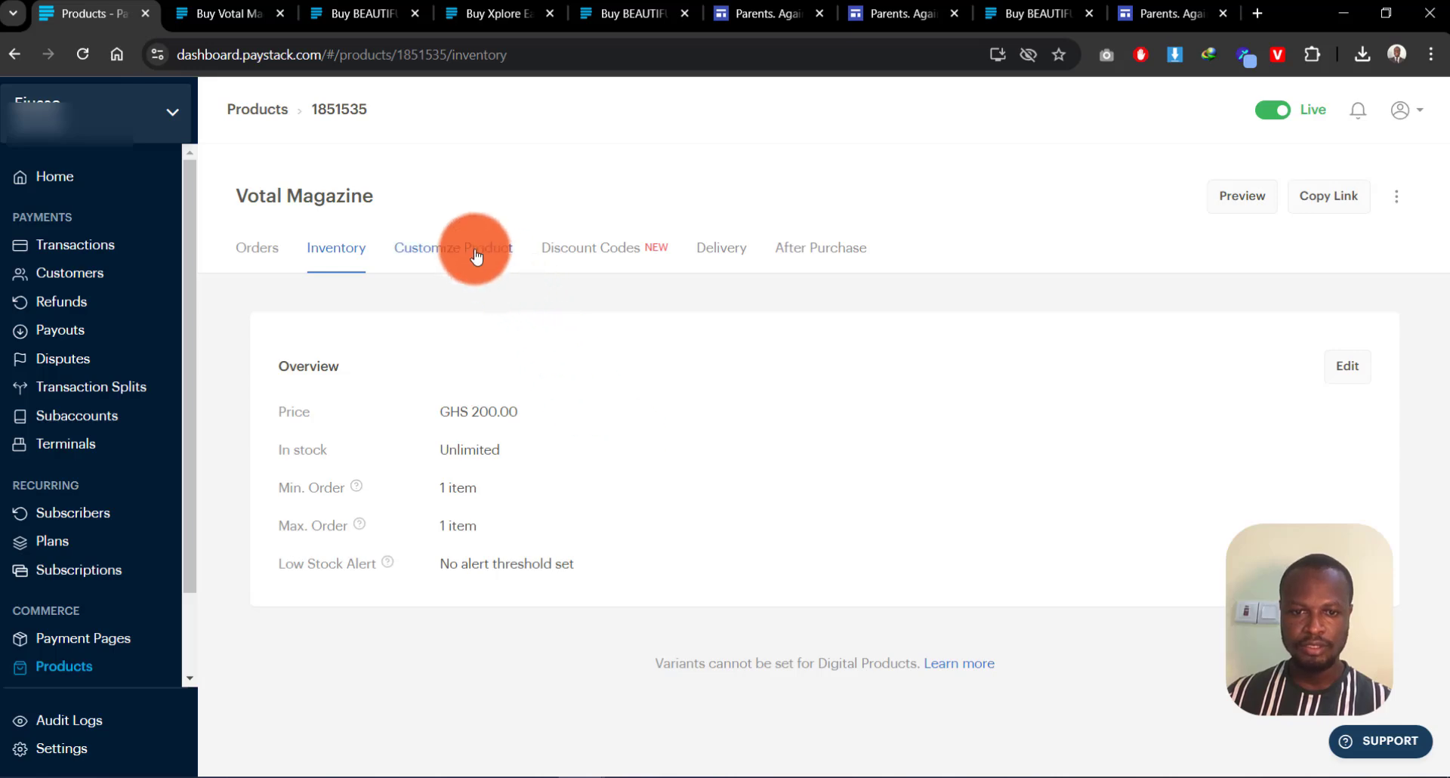
Step: Review Votal Magazine's Customize Product, Discount Codes, Delivery and After Purchase settings
{"action": "left_click", "coordinate": [468, 250]}
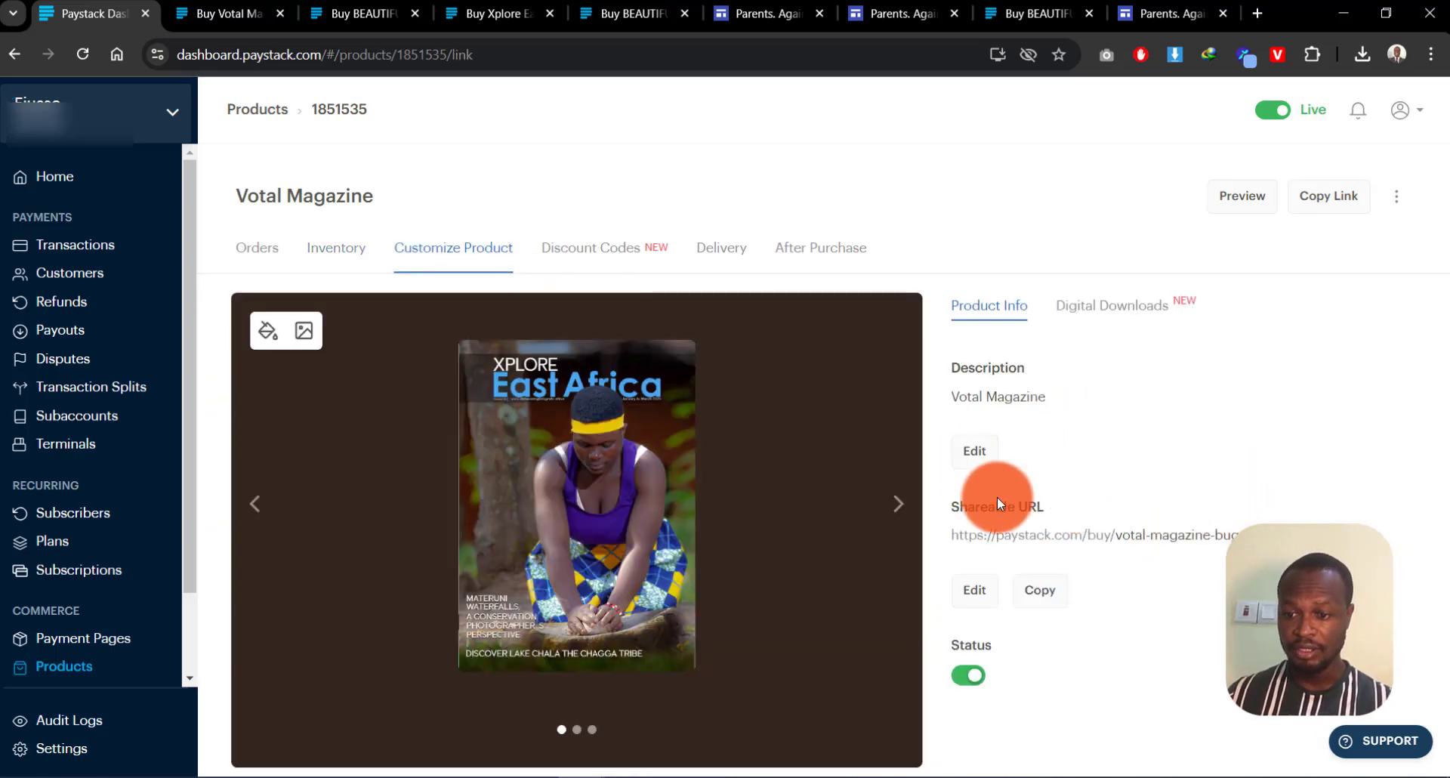
{"action": "left_click", "coordinate": [601, 251]}
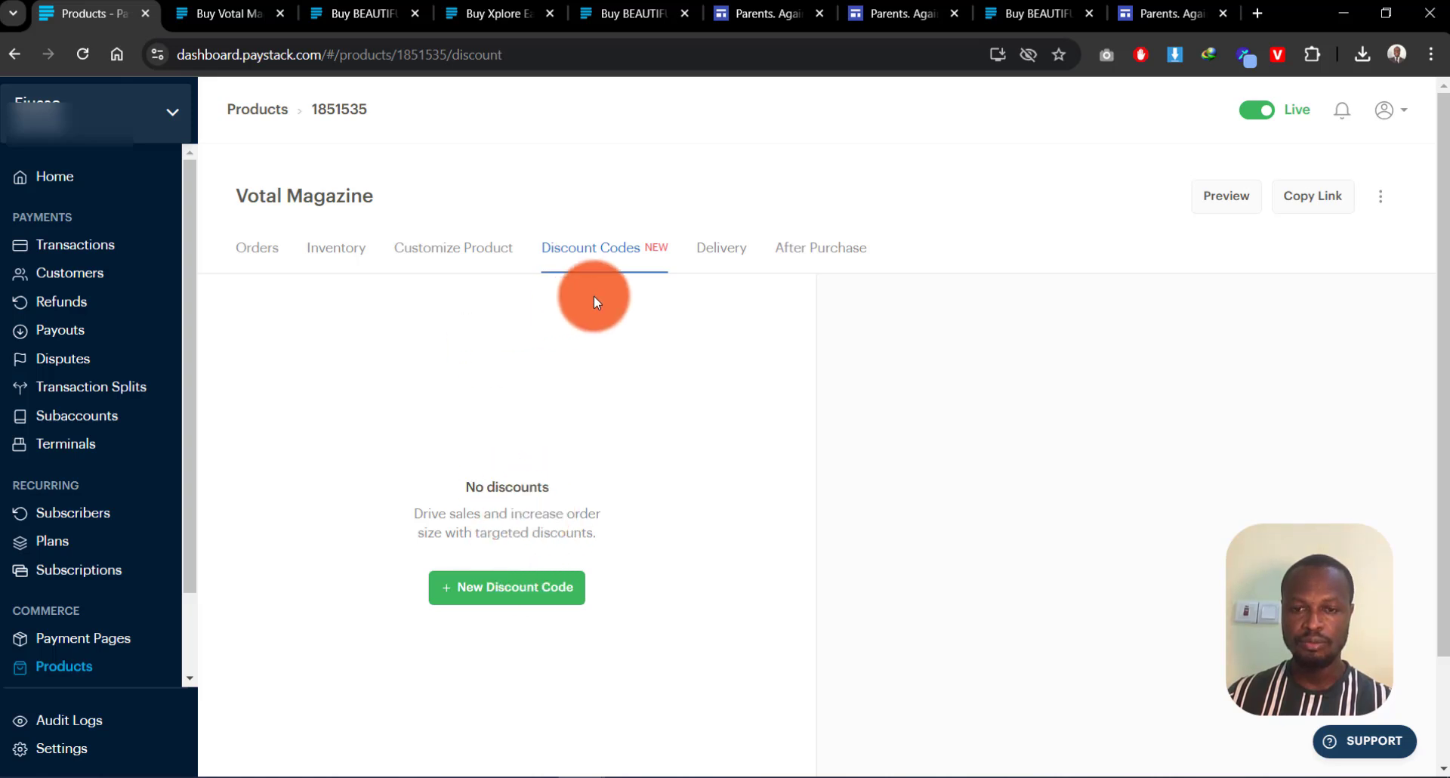
{"action": "left_click", "coordinate": [721, 253]}
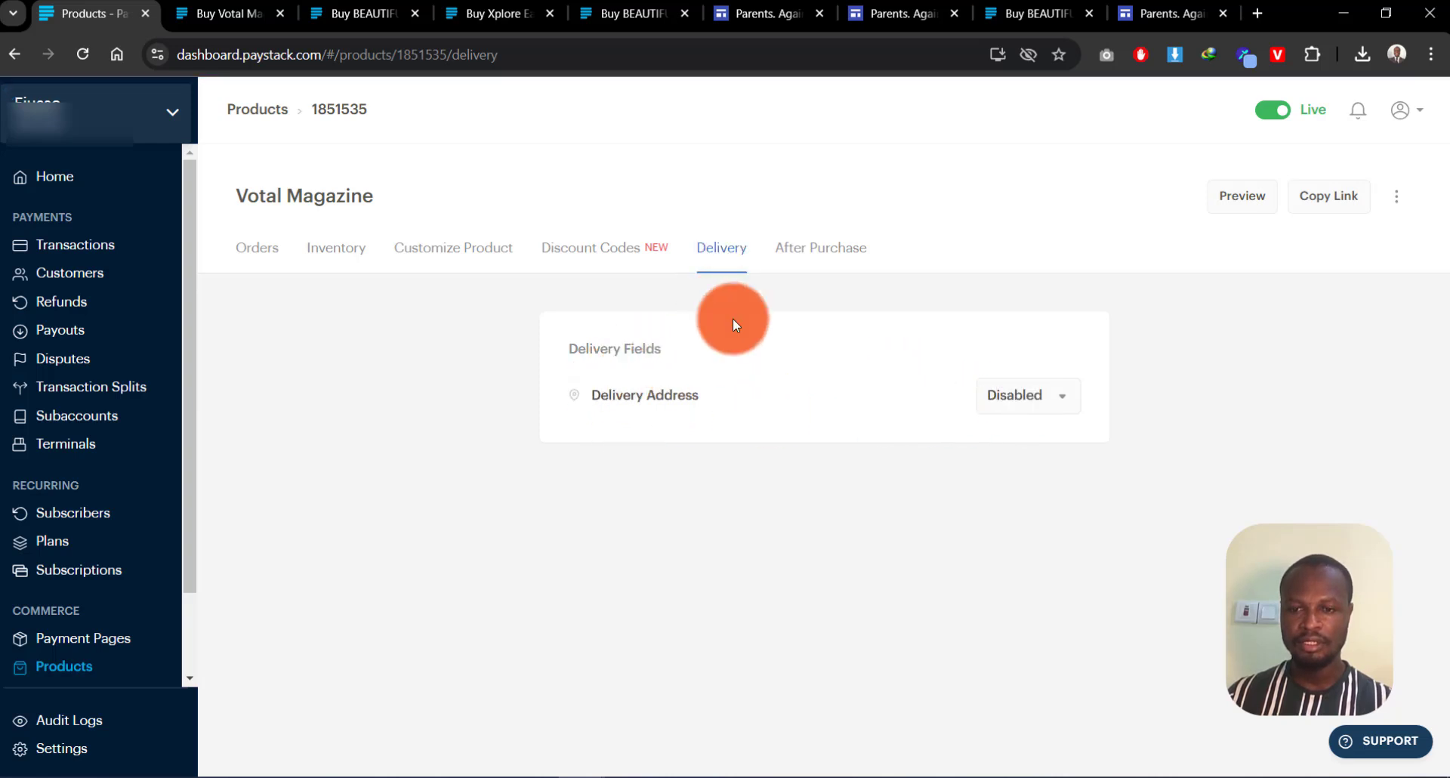
{"action": "left_click", "coordinate": [823, 249]}
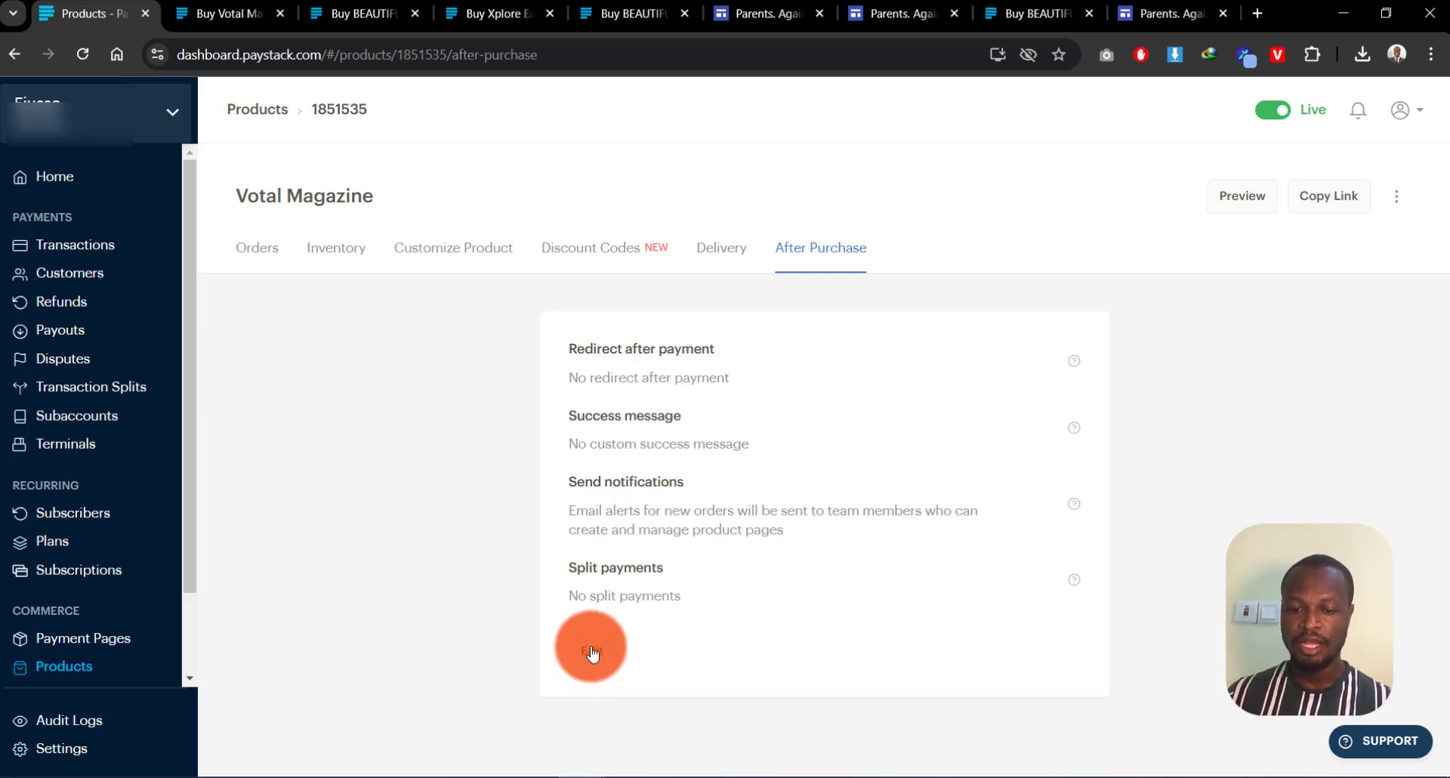
{"action": "left_click", "coordinate": [594, 652]}
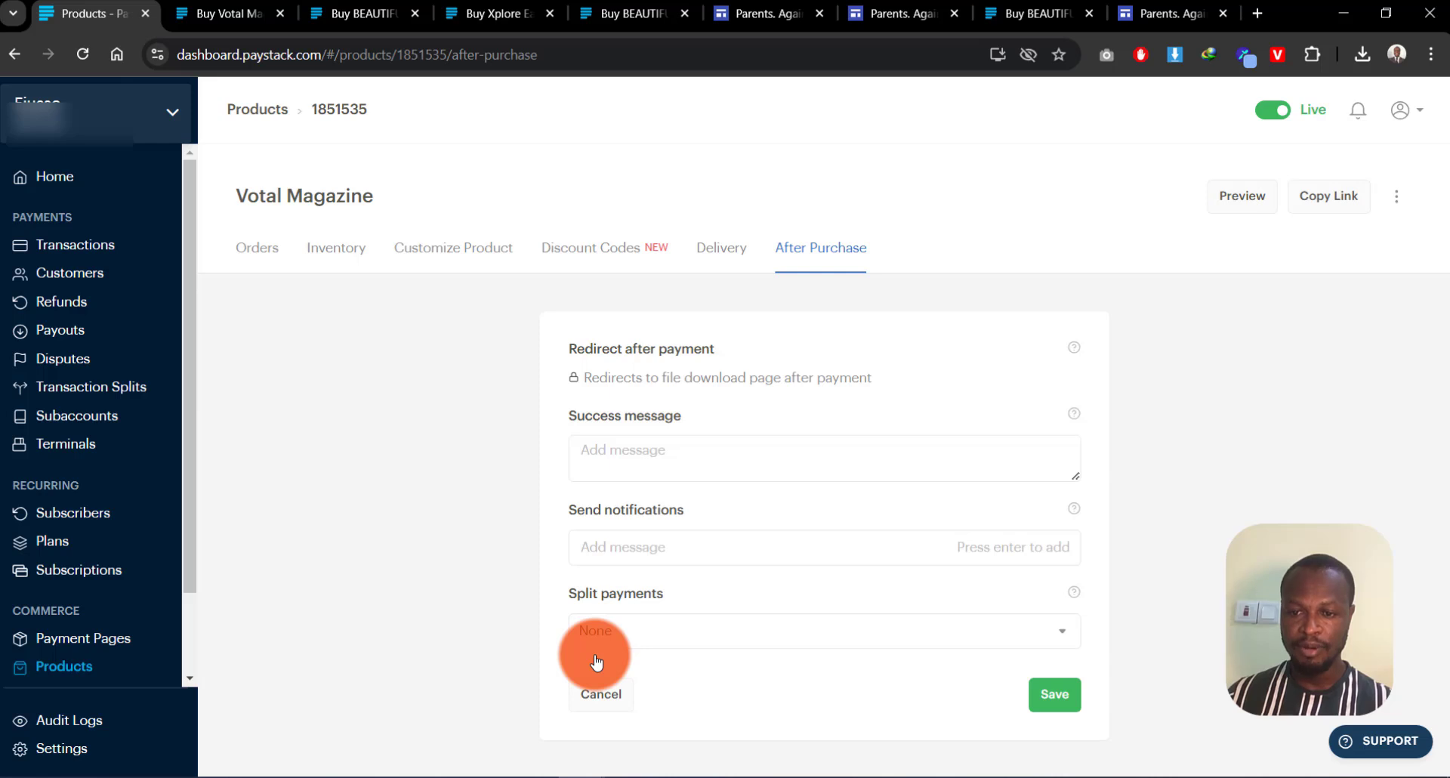
{"action": "mouse_move", "coordinate": [618, 379]}
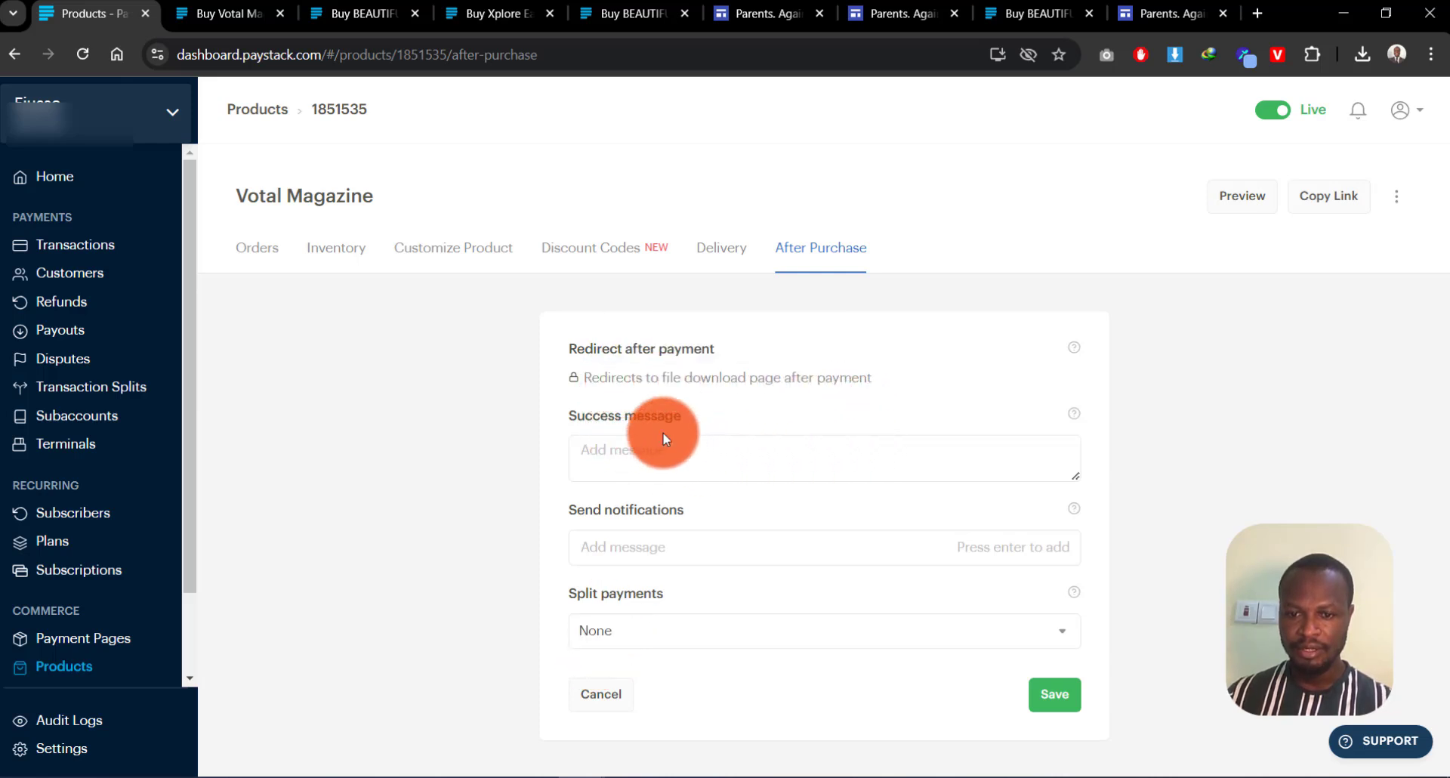
{"action": "left_click", "coordinate": [655, 456]}
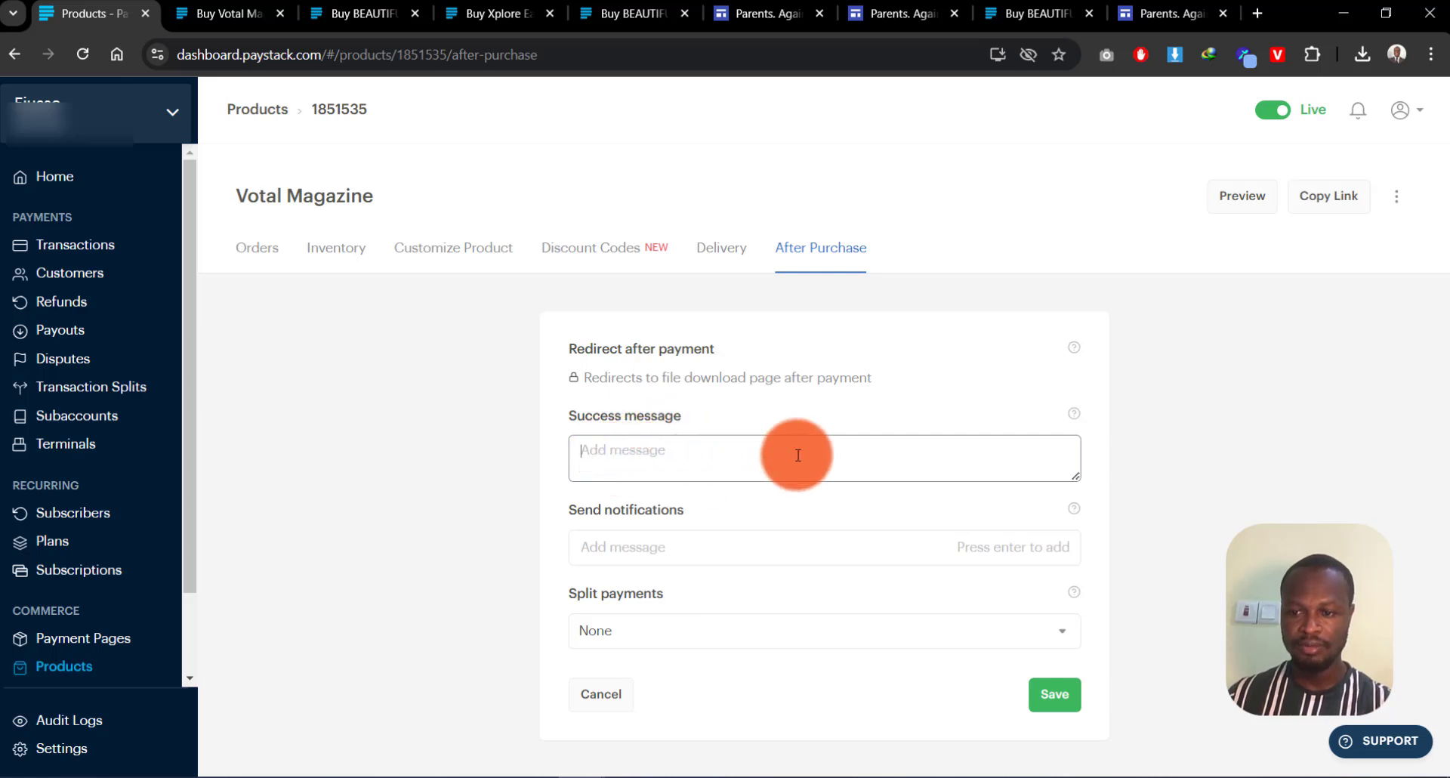
{"action": "left_click", "coordinate": [638, 551]}
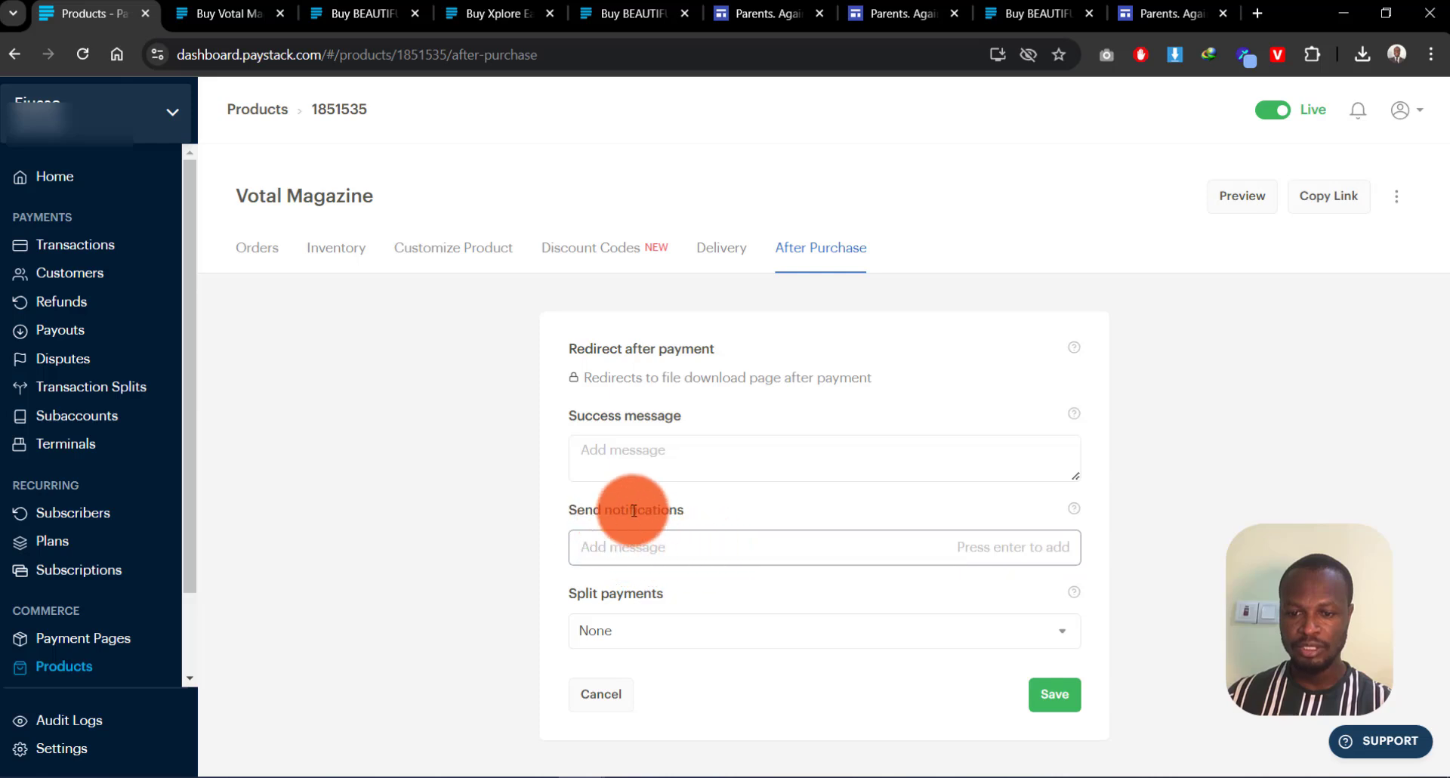
{"action": "mouse_move", "coordinate": [1076, 509]}
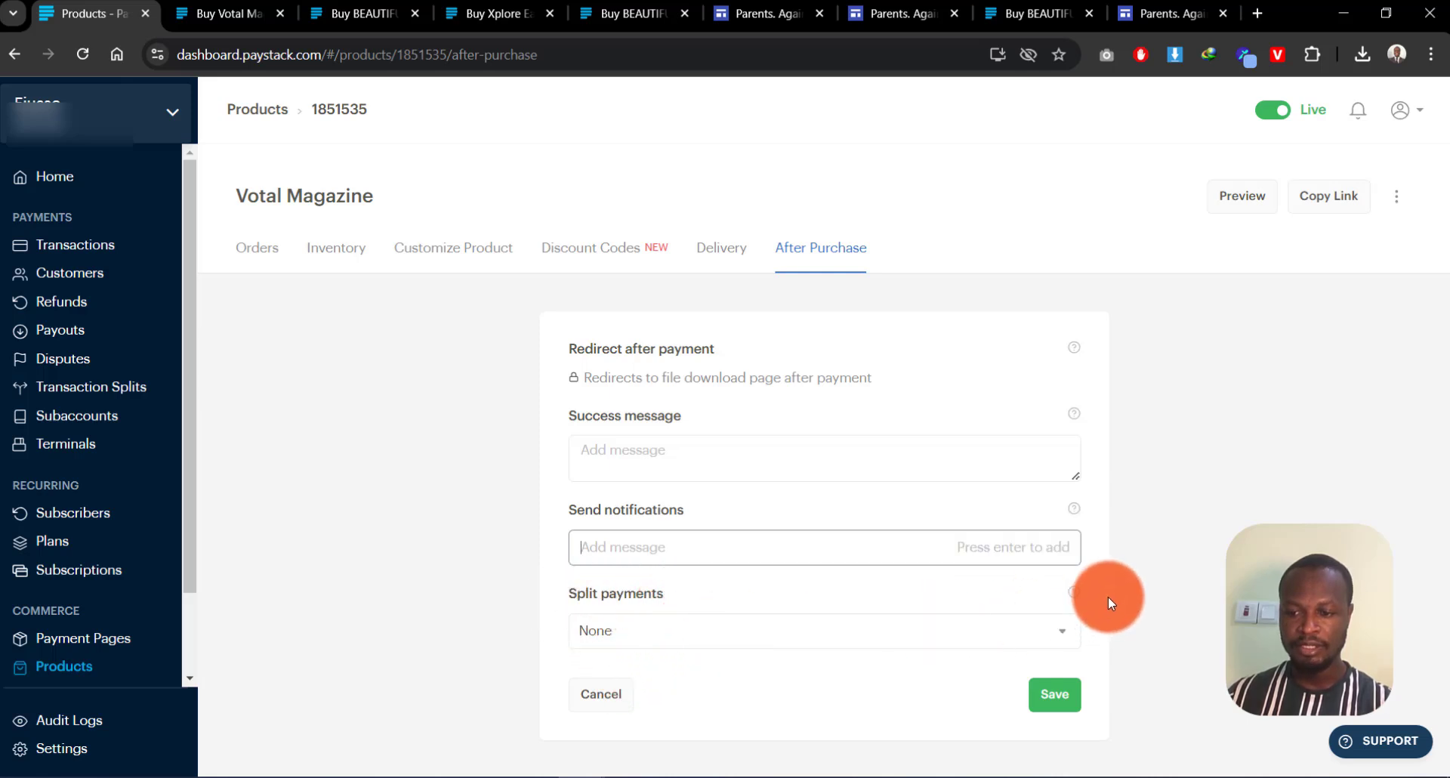
{"action": "mouse_move", "coordinate": [1075, 593]}
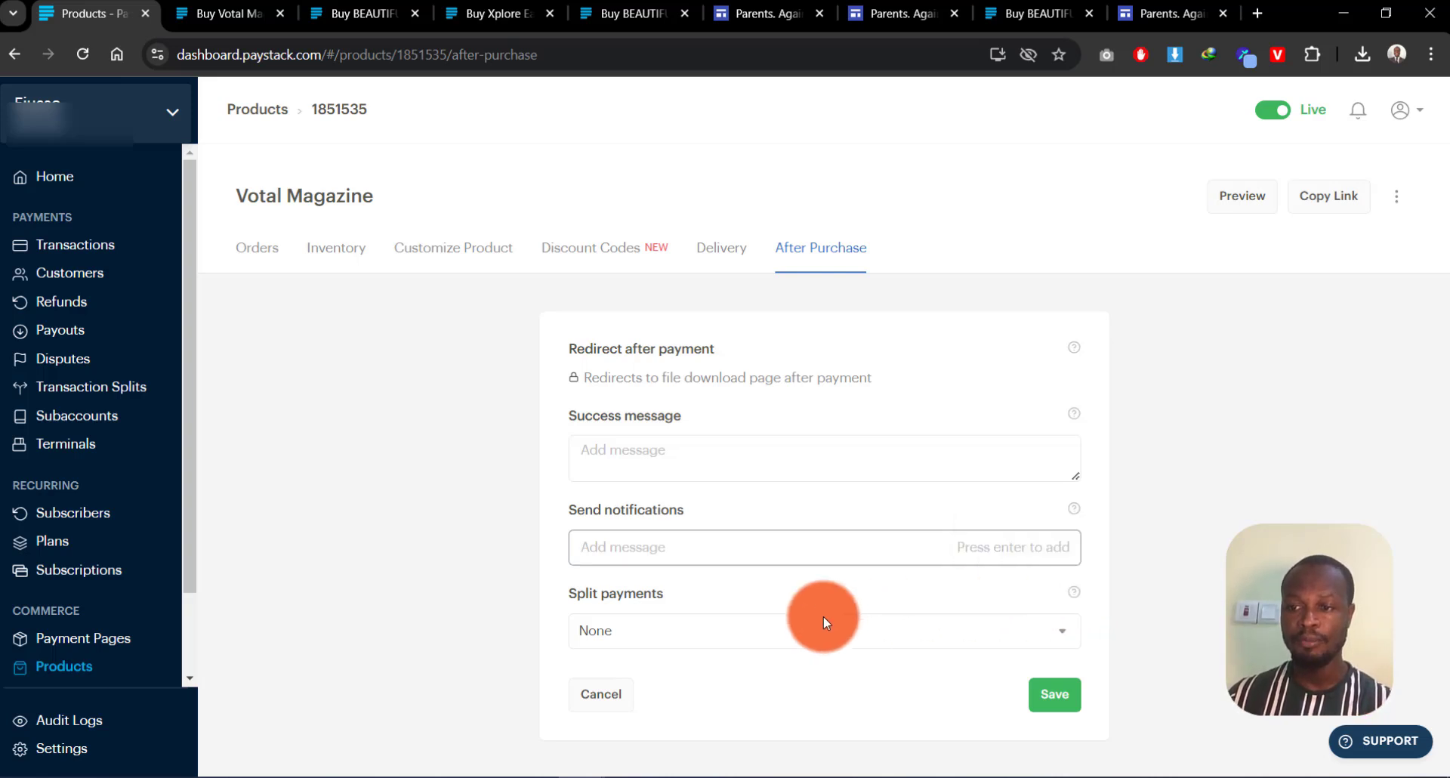
{"action": "left_click", "coordinate": [595, 691]}
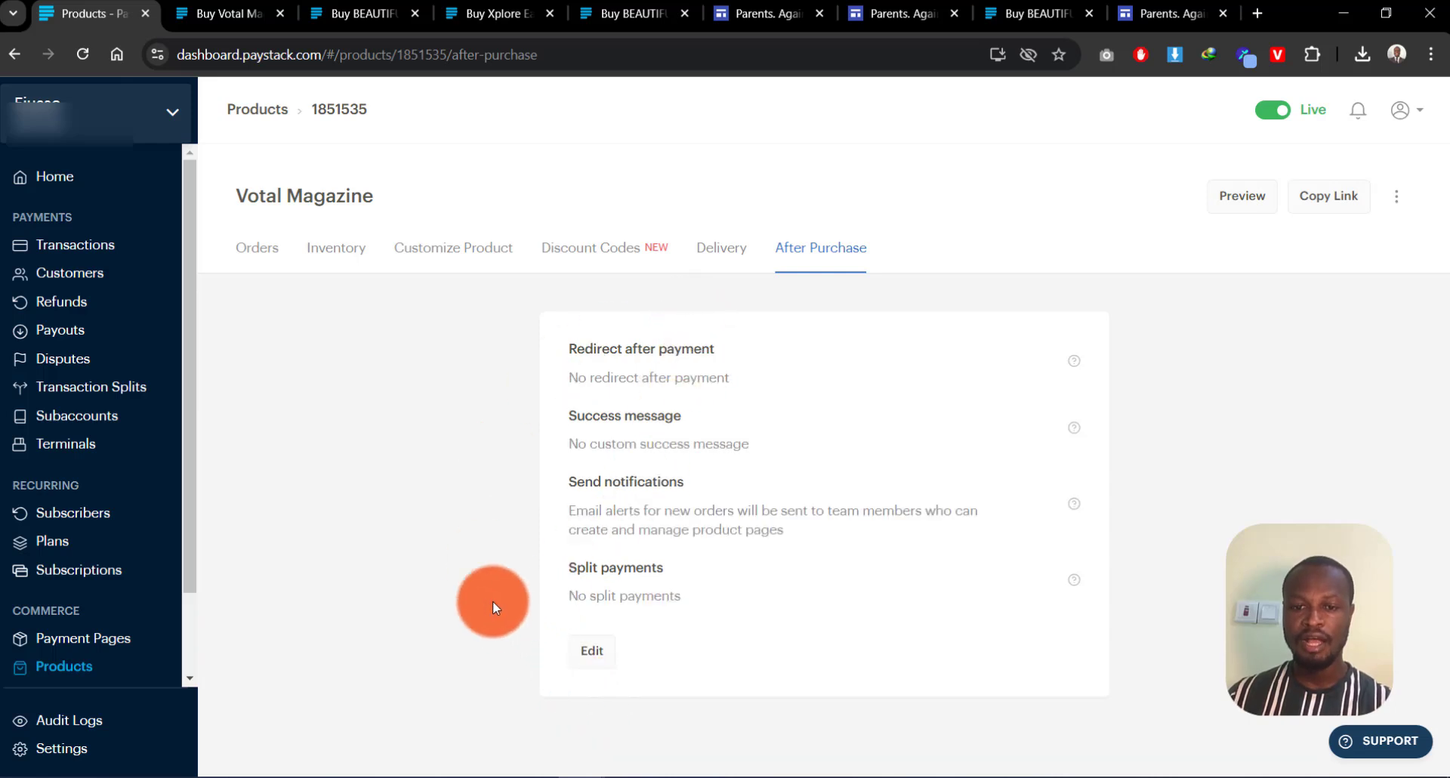
Step: Copy the Votal Magazine payment link and load its checkout page in a new tab
{"action": "left_click", "coordinate": [1335, 211]}
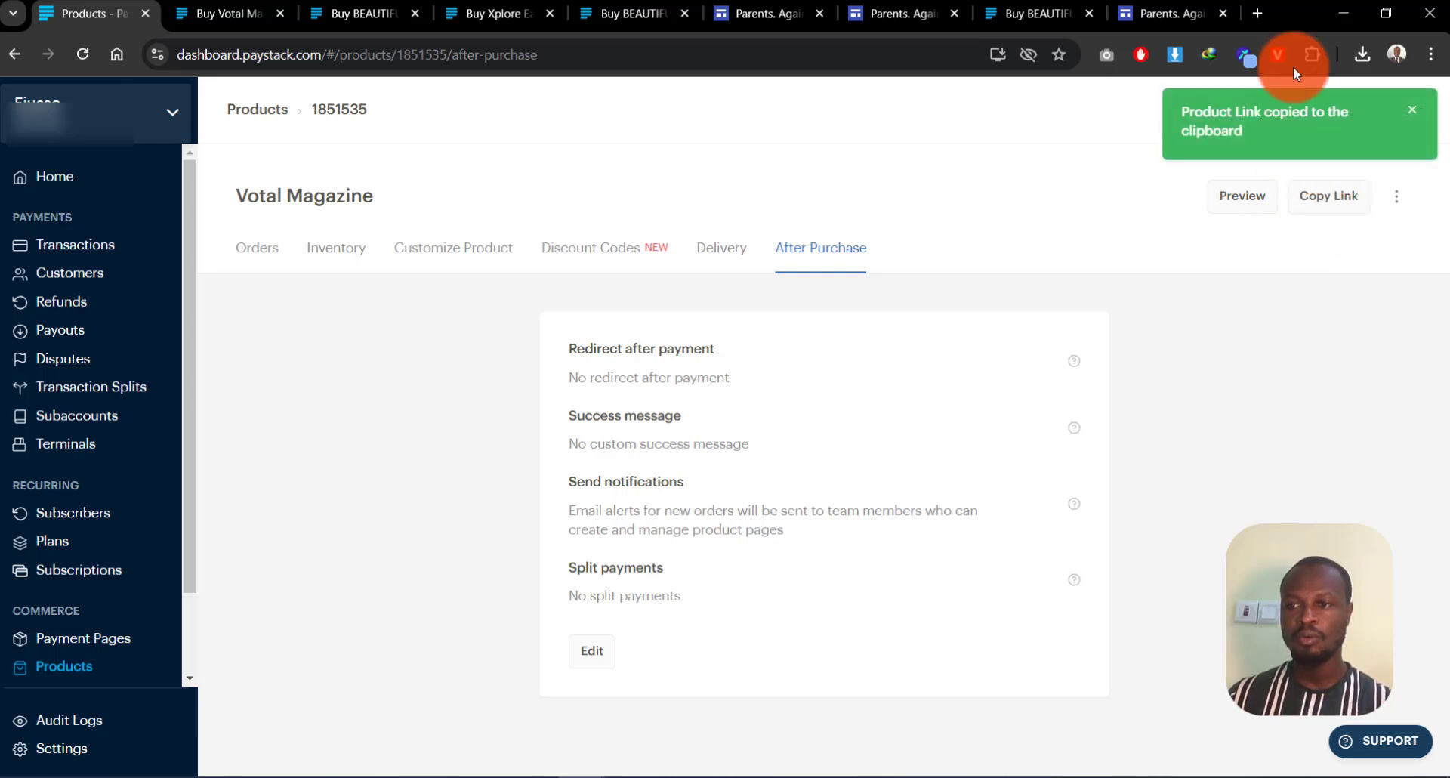
{"action": "left_click", "coordinate": [1257, 12]}
{"action": "key", "text": "ctrl+v"}
{"action": "key", "text": "Return"}
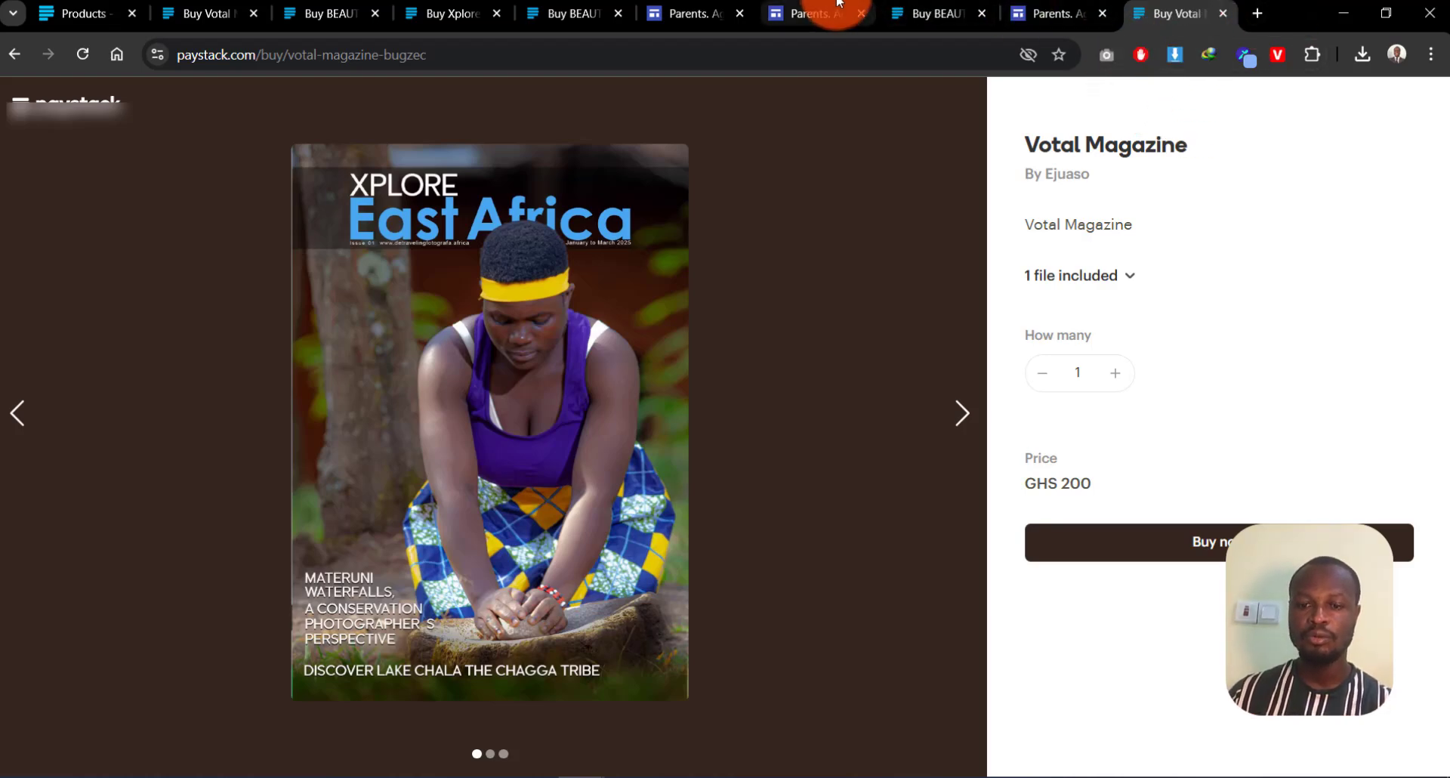
Step: Go back to the published magazine site and open it in the Google Sites editor
{"action": "left_click", "coordinate": [810, 9]}
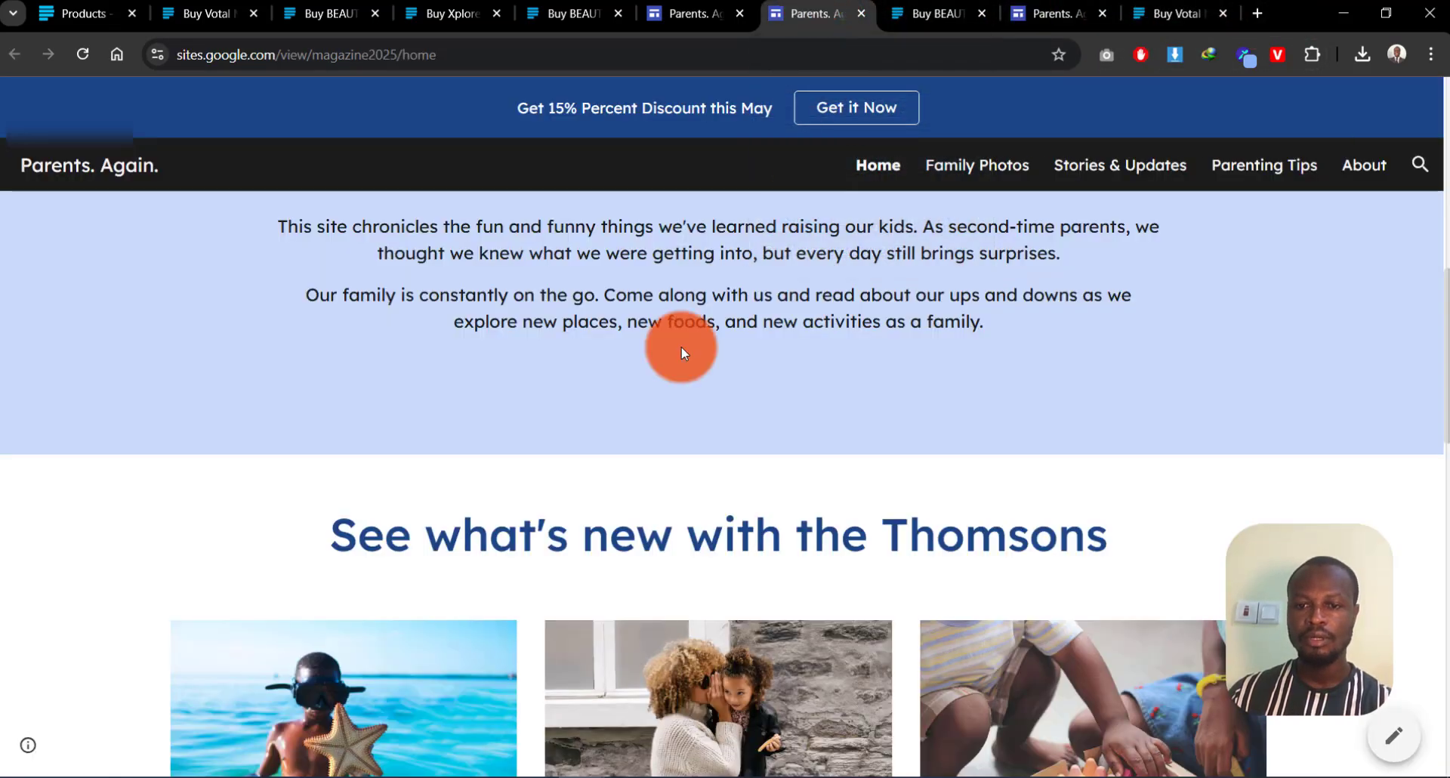
{"action": "scroll", "coordinate": [488, 341], "scroll_direction": "down", "scroll_amount": 4}
{"action": "scroll", "coordinate": [485, 332], "scroll_direction": "up", "scroll_amount": 7}
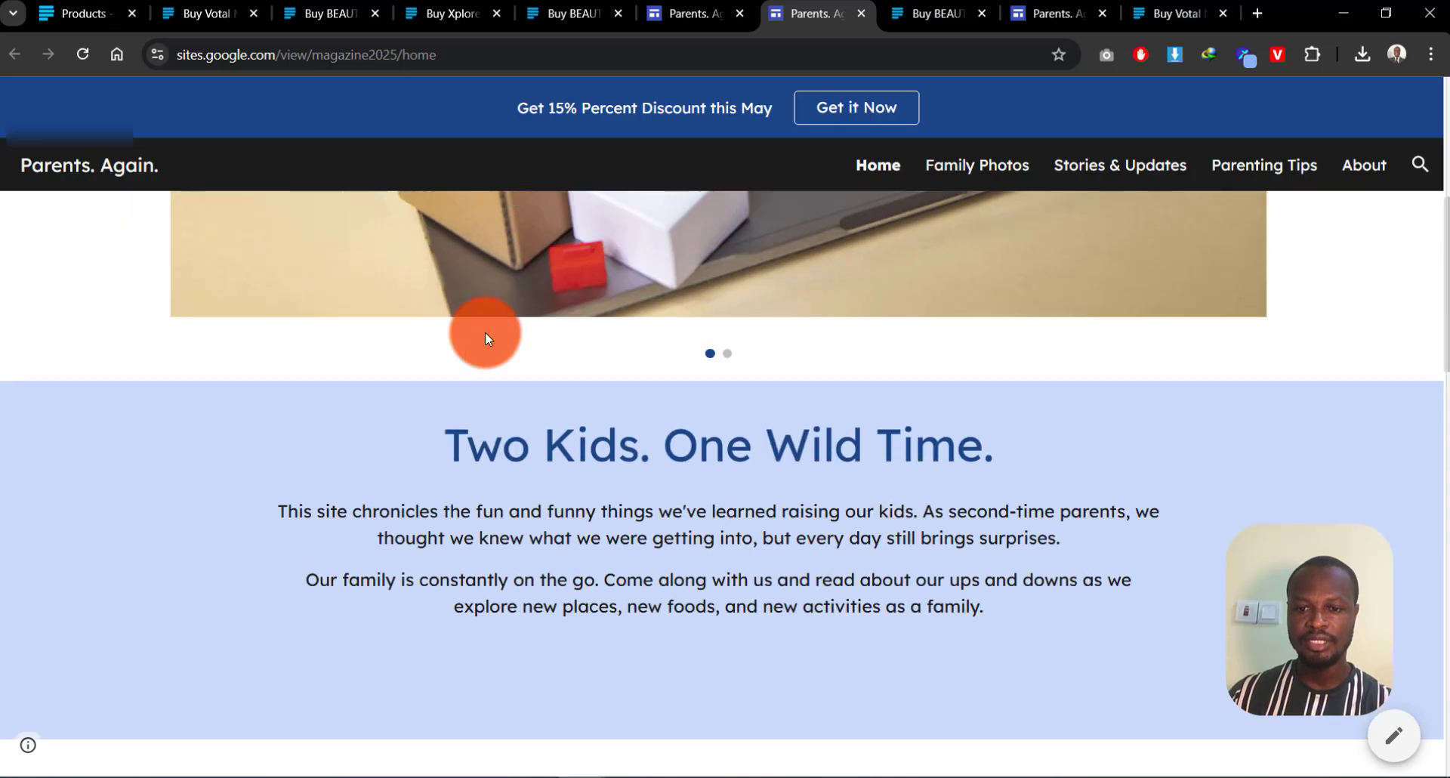
{"action": "scroll", "coordinate": [484, 333], "scroll_direction": "down", "scroll_amount": 1}
{"action": "scroll", "coordinate": [485, 329], "scroll_direction": "up", "scroll_amount": 2}
{"action": "left_click", "coordinate": [665, 13]}
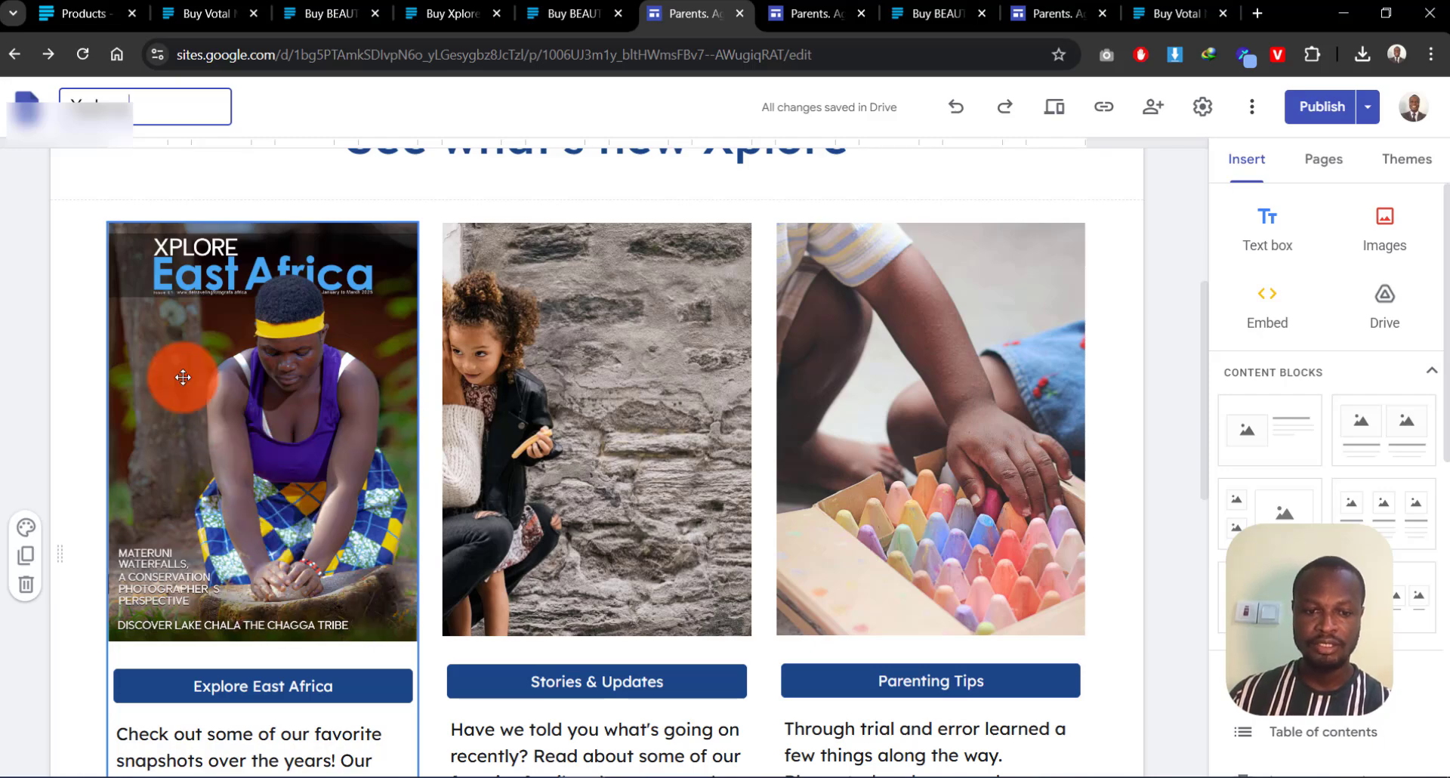
Step: Rename the Xplore East Africa card's 'Explore East Africa' button to 'Buy Now'
{"action": "left_click", "coordinate": [269, 407]}
{"action": "scroll", "coordinate": [275, 453], "scroll_direction": "down", "scroll_amount": 3}
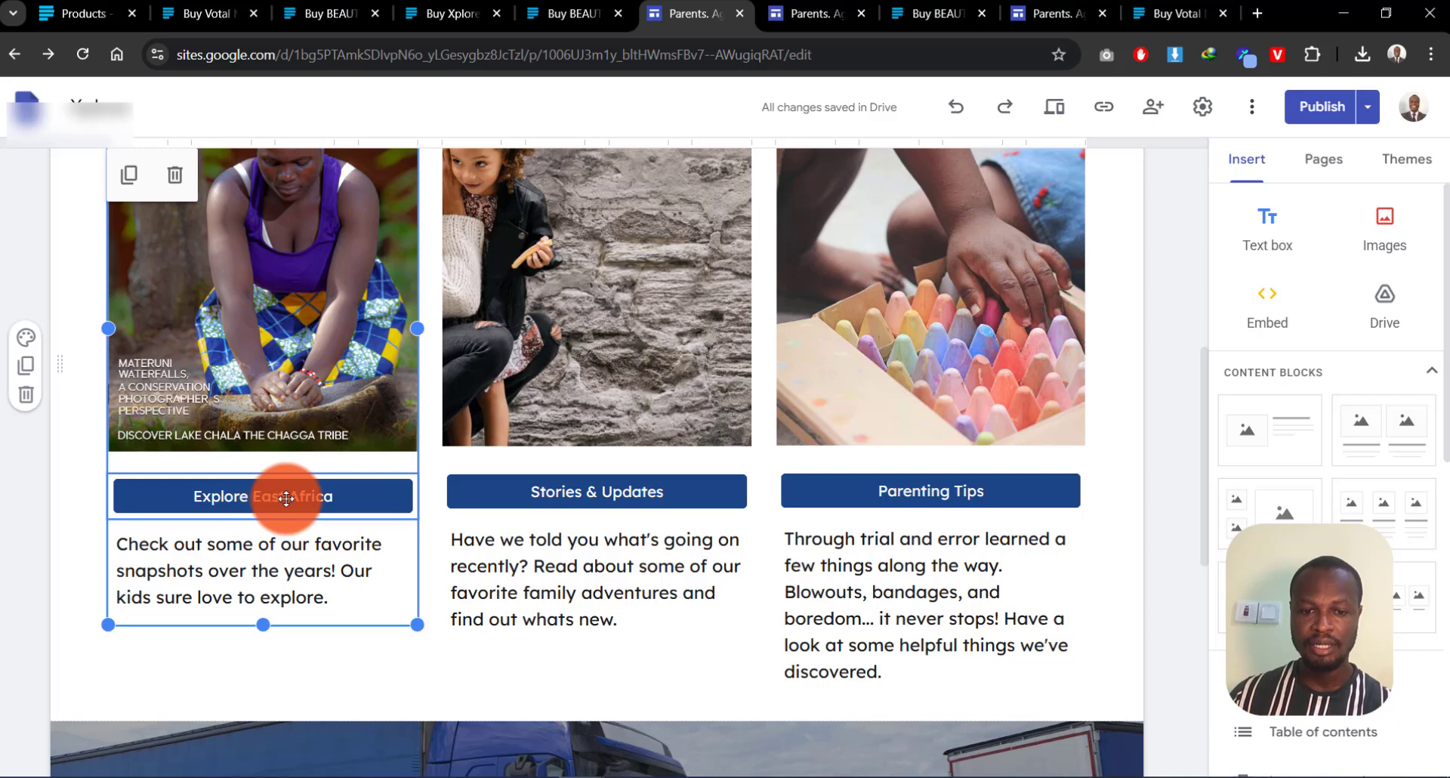
{"action": "left_click", "coordinate": [289, 498]}
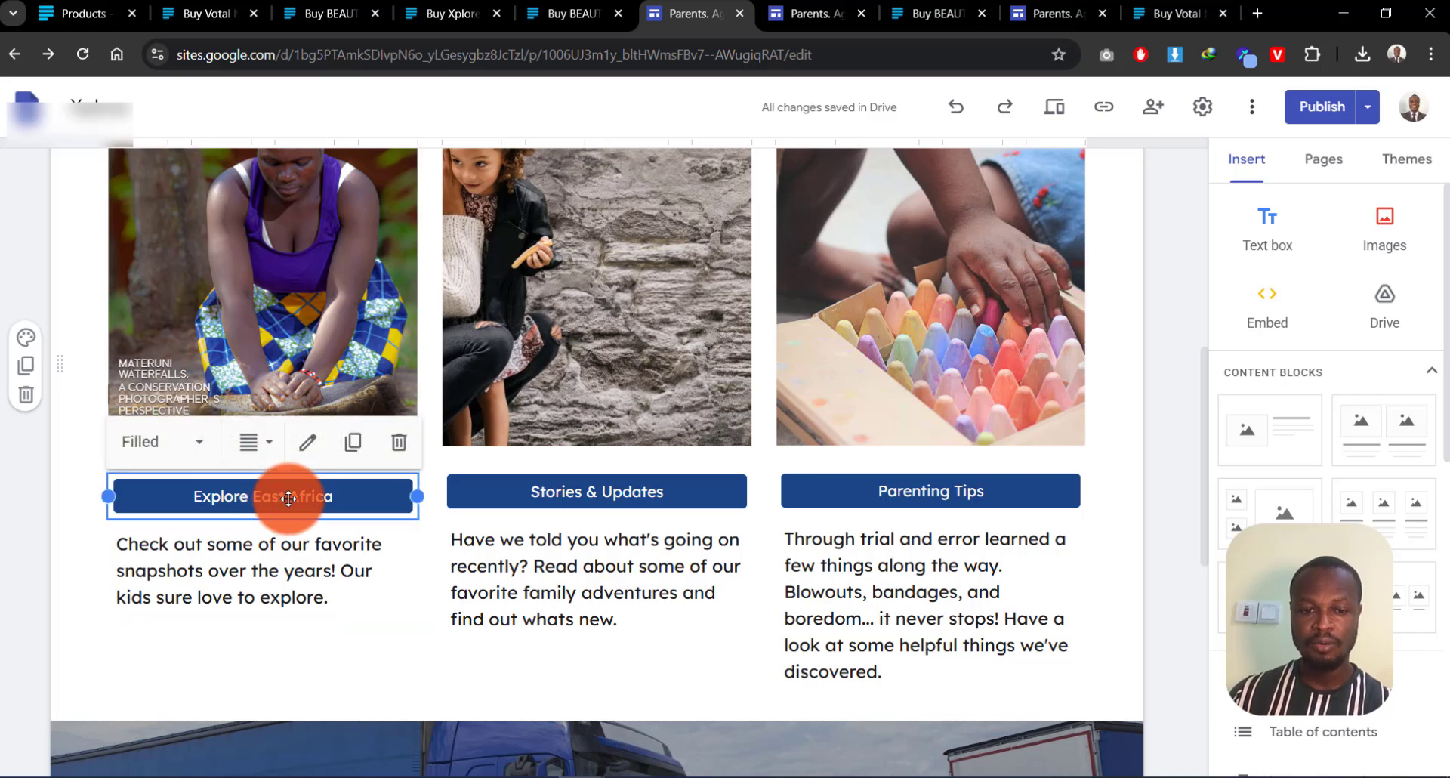
{"action": "left_click", "coordinate": [306, 441]}
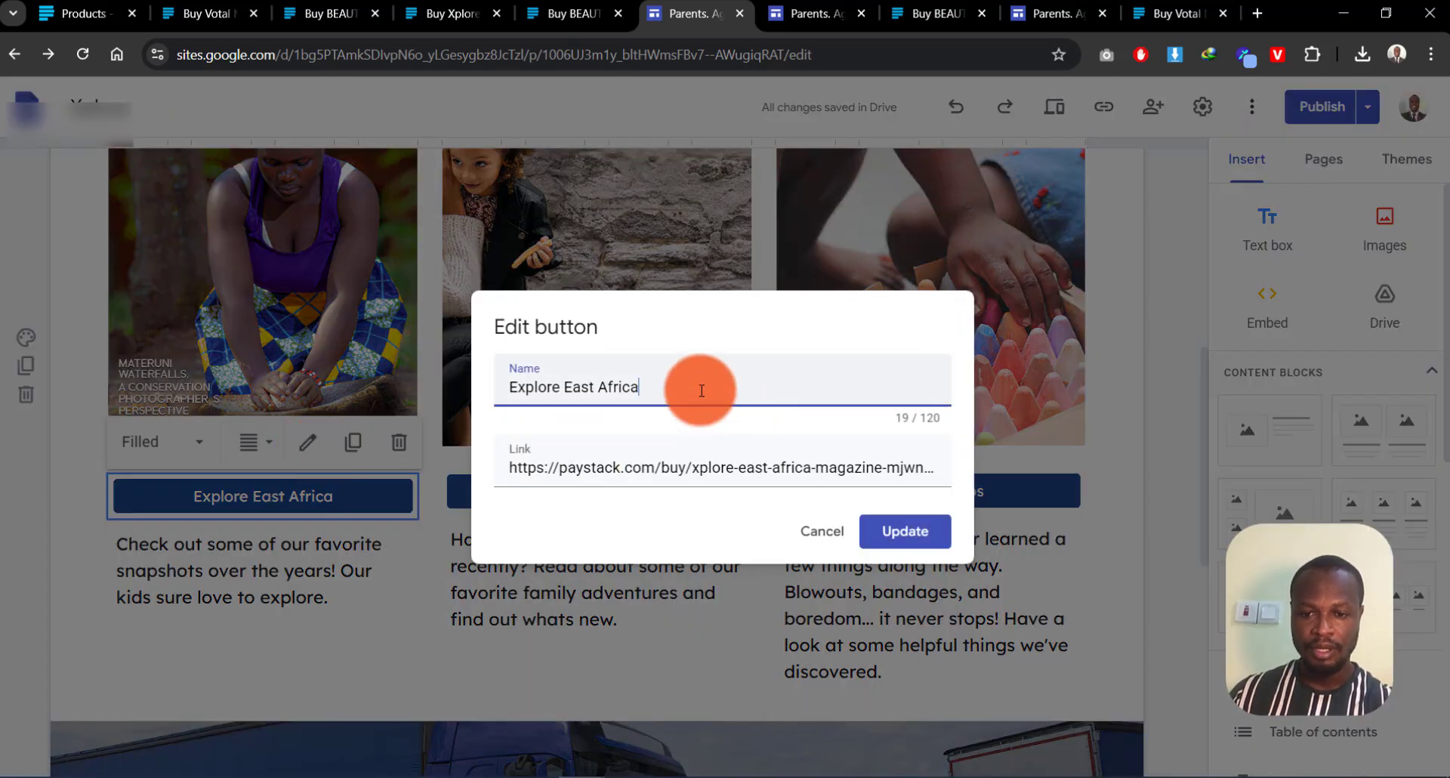
{"action": "left_click_drag", "start_coordinate": [703, 382], "coordinate": [325, 382]}
{"action": "type", "text": "But"}
{"action": "key", "text": "BackSpace"}
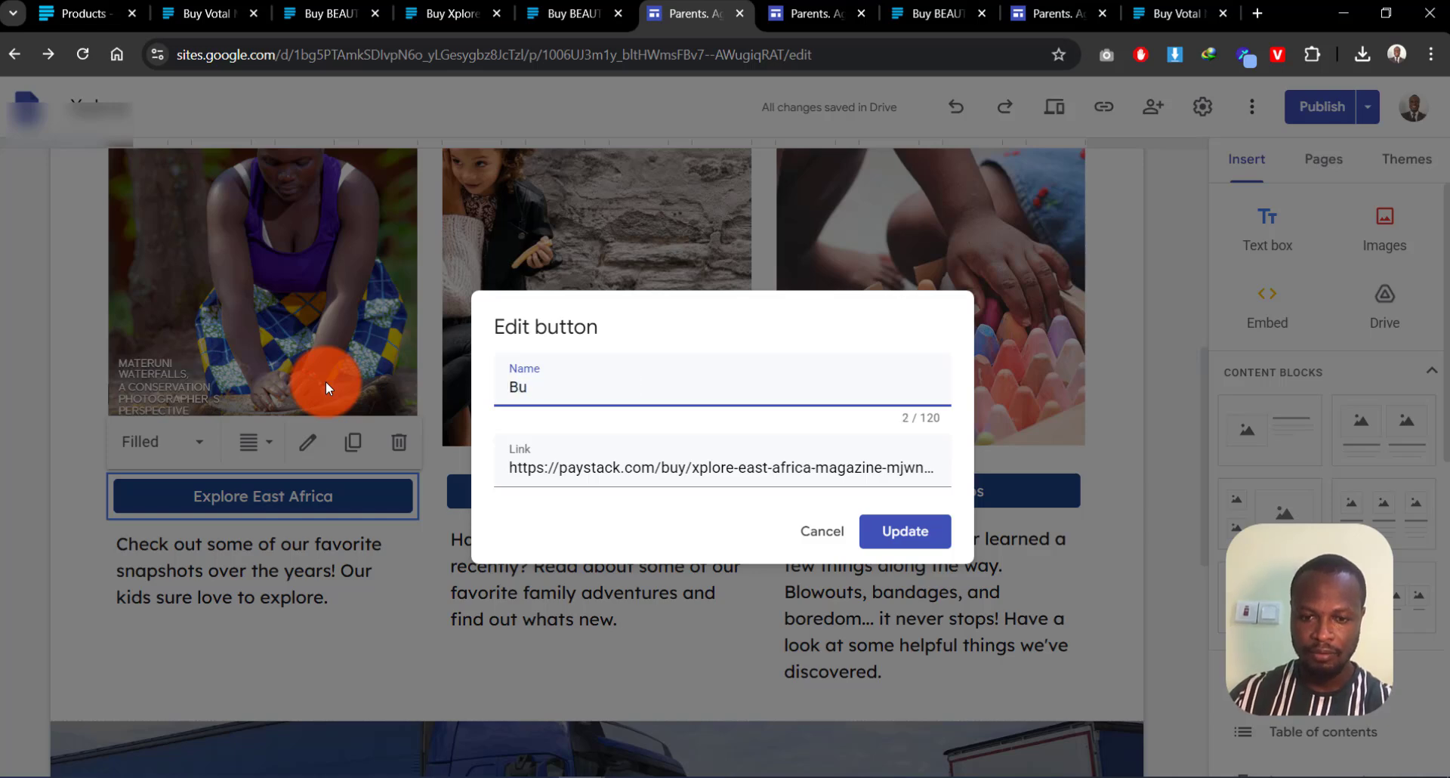
{"action": "type", "text": "y Now"}
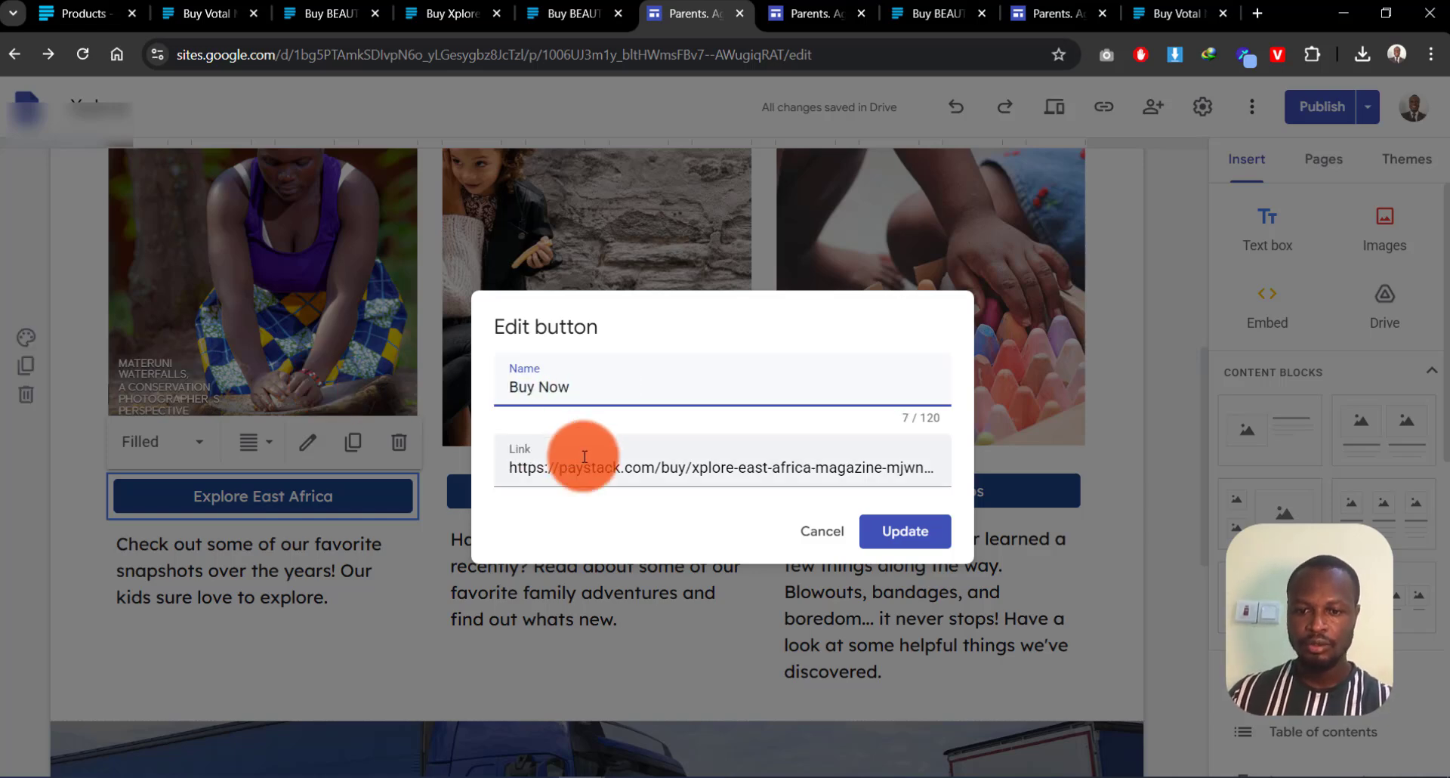
Step: Replace the button's link with the Votal Magazine Paystack payment link and save
{"action": "left_click", "coordinate": [604, 464]}
{"action": "key", "text": "ctrl+a"}
{"action": "key", "text": "ctrl+v"}
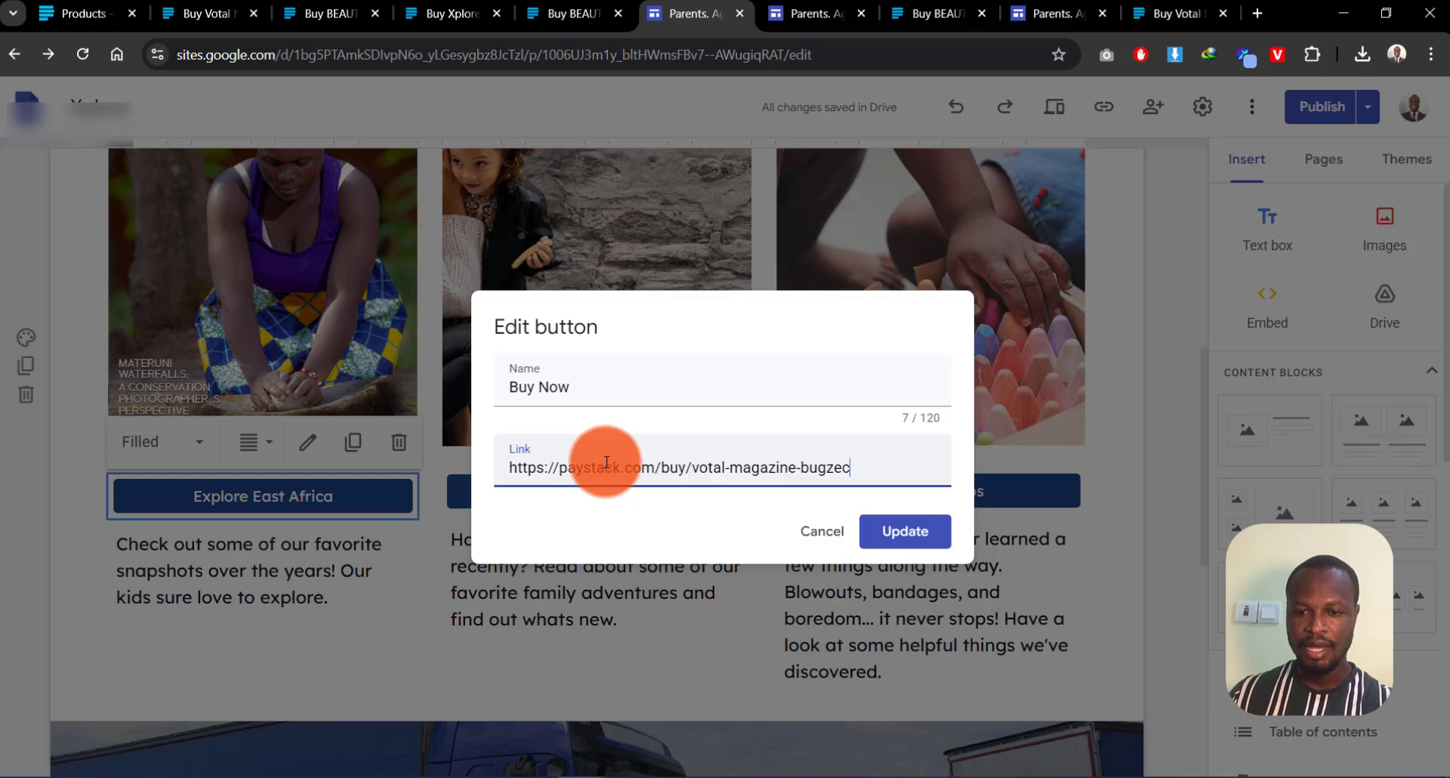
{"action": "left_click", "coordinate": [903, 533]}
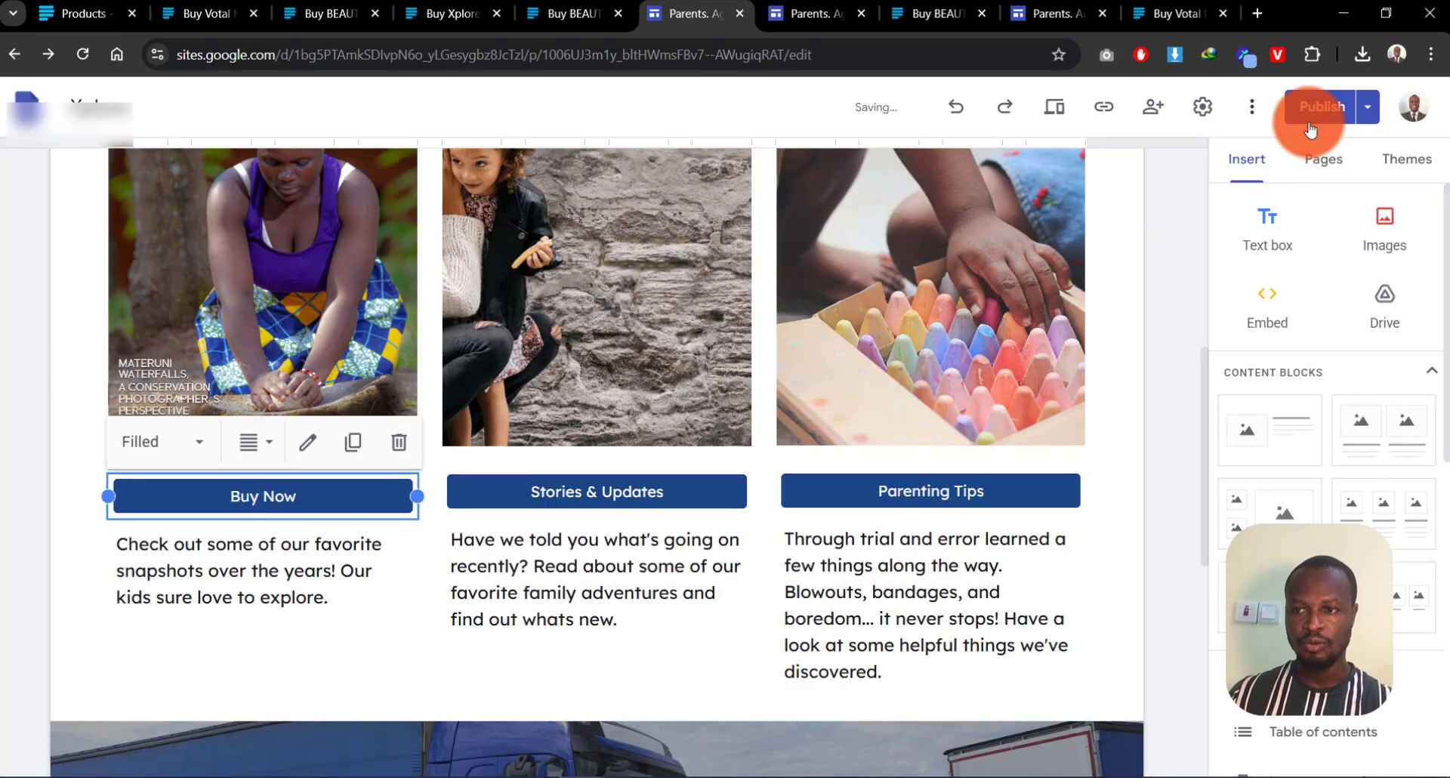
Step: Publish the edited site and reload the live site tab to check the changes
{"action": "left_click", "coordinate": [1312, 112]}
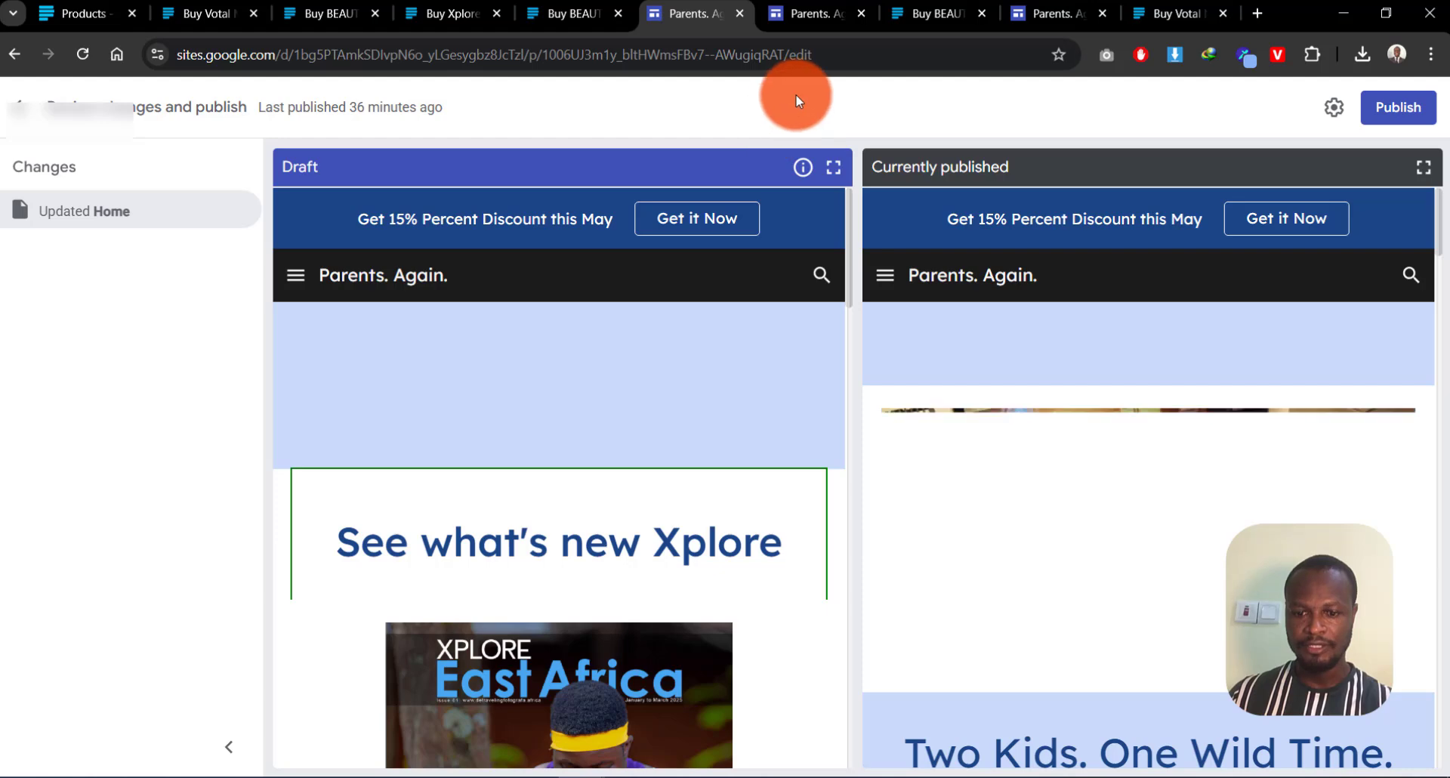
{"action": "scroll", "coordinate": [965, 444], "scroll_direction": "down", "scroll_amount": 7}
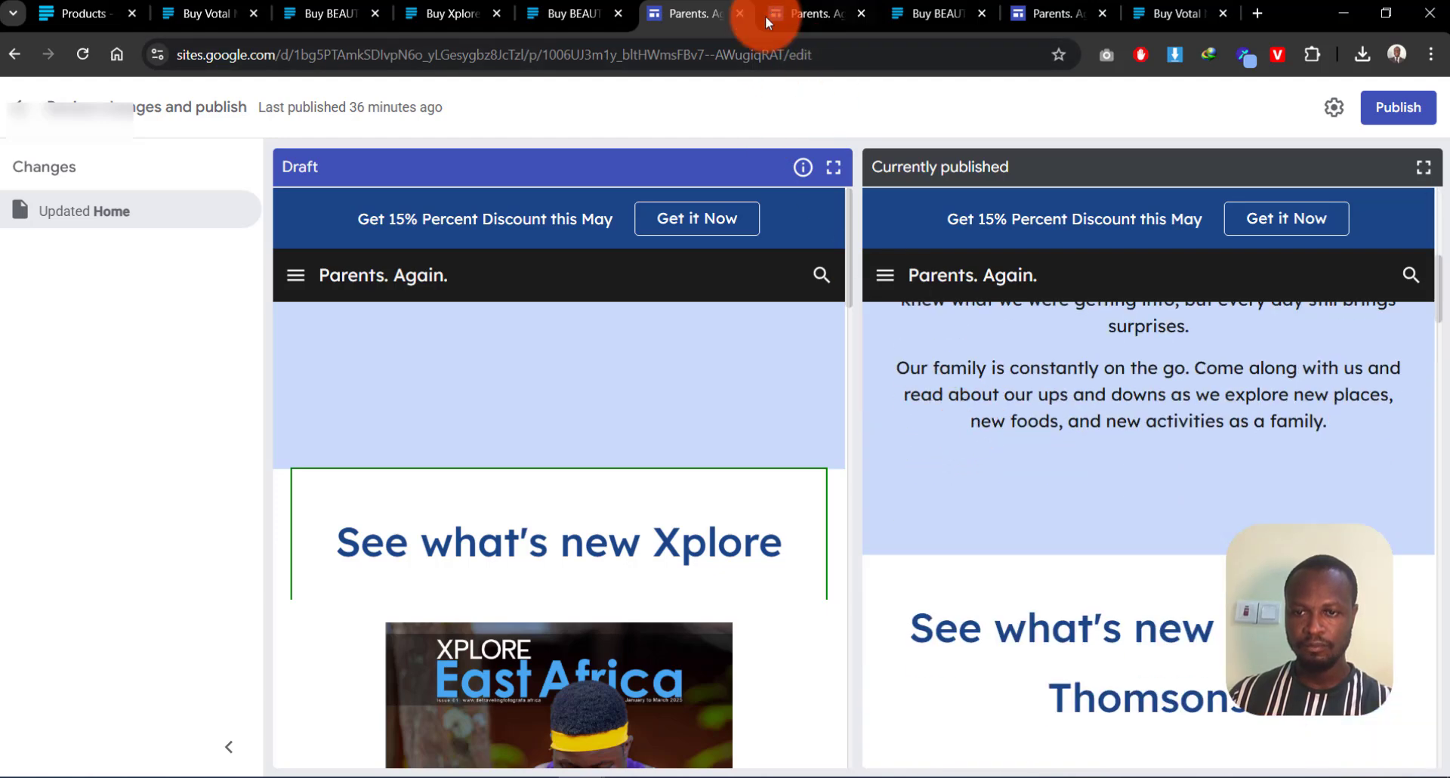
{"action": "left_click", "coordinate": [764, 16]}
{"action": "left_click", "coordinate": [81, 53]}
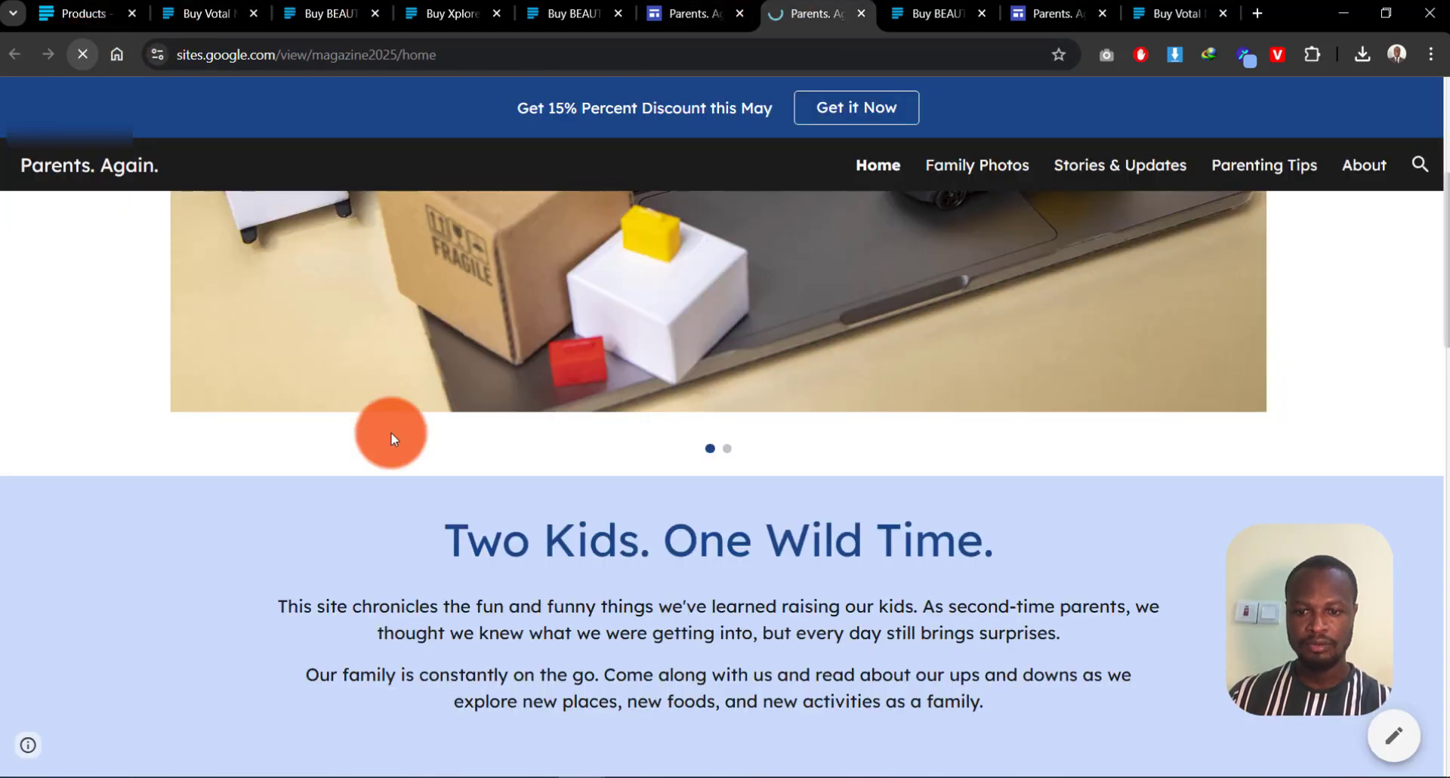
{"action": "scroll", "coordinate": [405, 479], "scroll_direction": "down", "scroll_amount": 6}
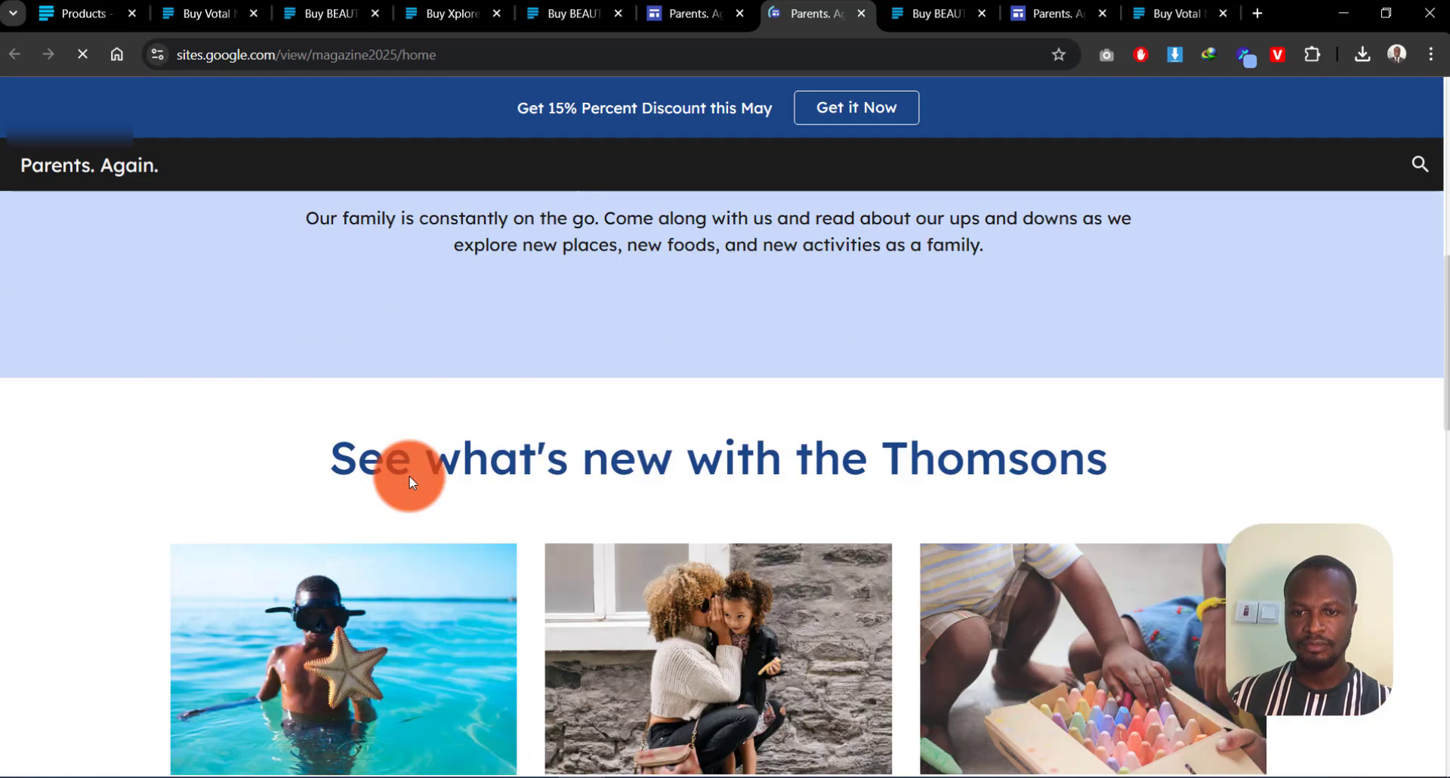
{"action": "scroll", "coordinate": [411, 483], "scroll_direction": "down", "scroll_amount": 8}
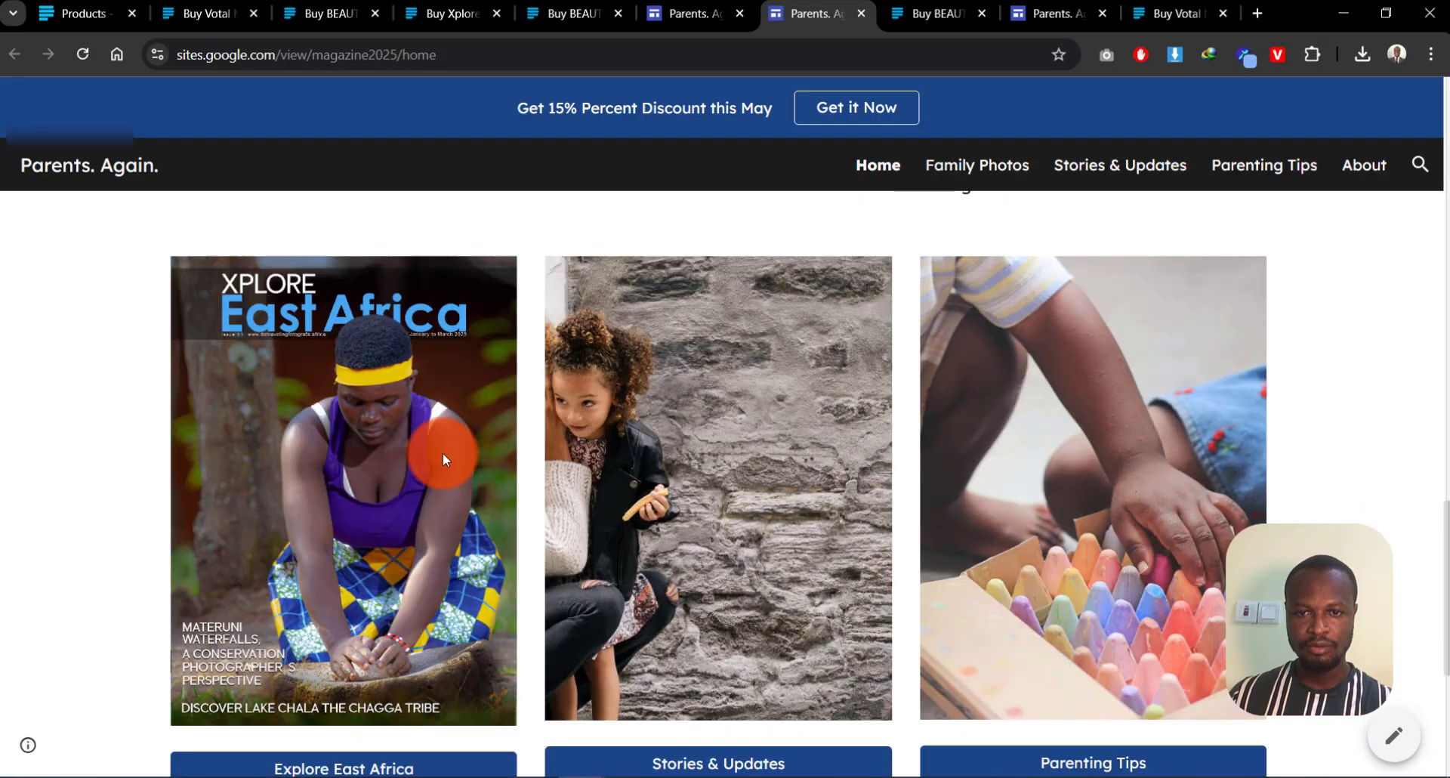
Step: View the published site and follow Buy Now to the GHS 200 Votal Magazine checkout
{"action": "left_click", "coordinate": [683, 14]}
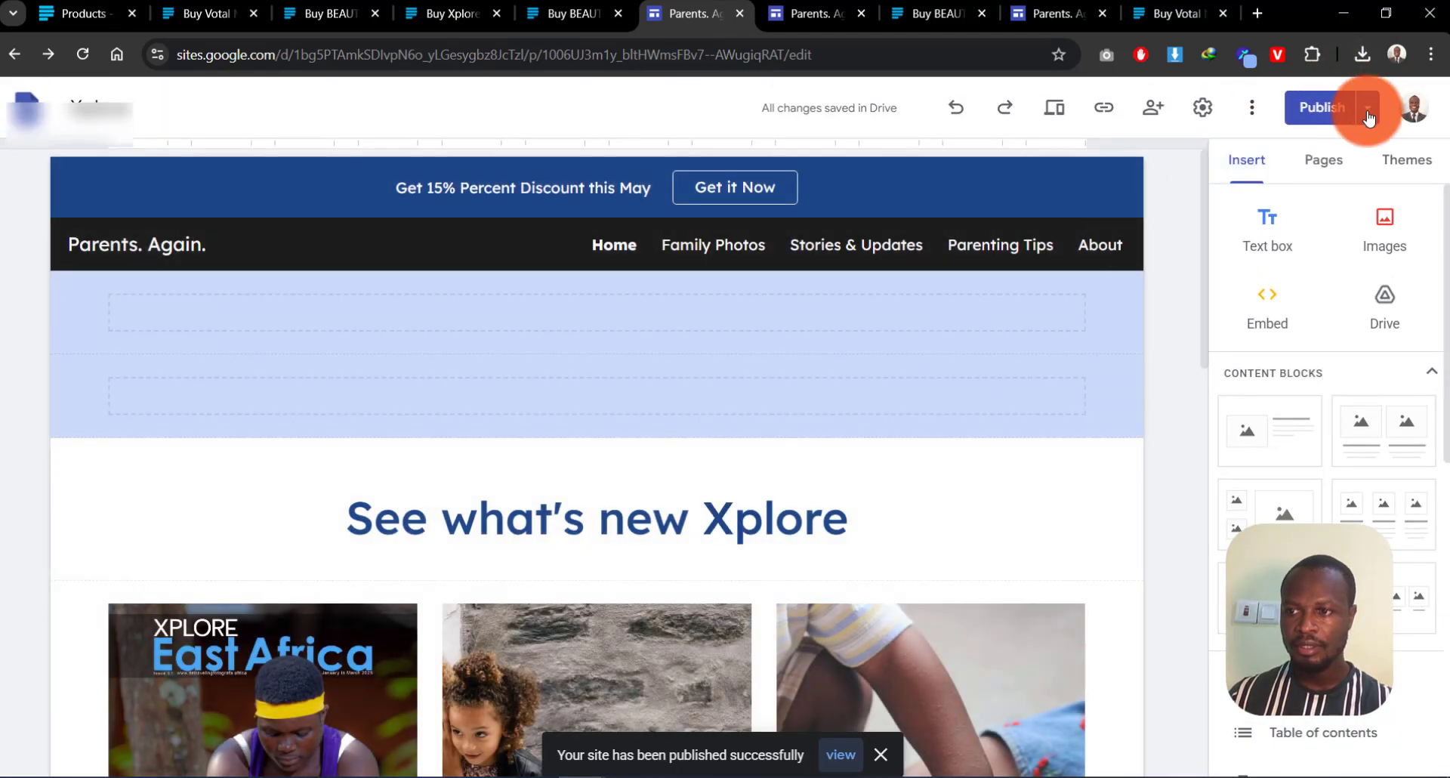
{"action": "left_click", "coordinate": [1368, 108]}
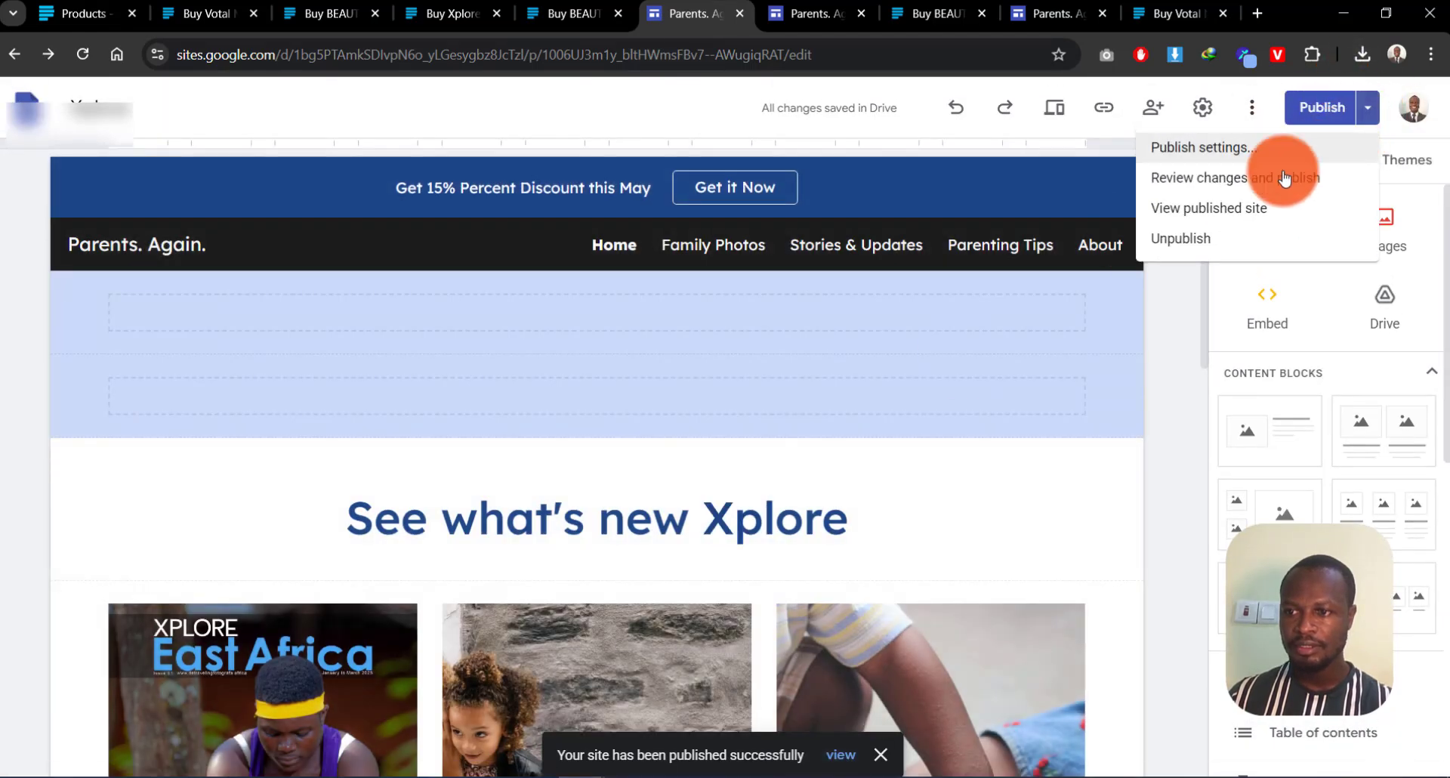
{"action": "left_click", "coordinate": [1176, 208]}
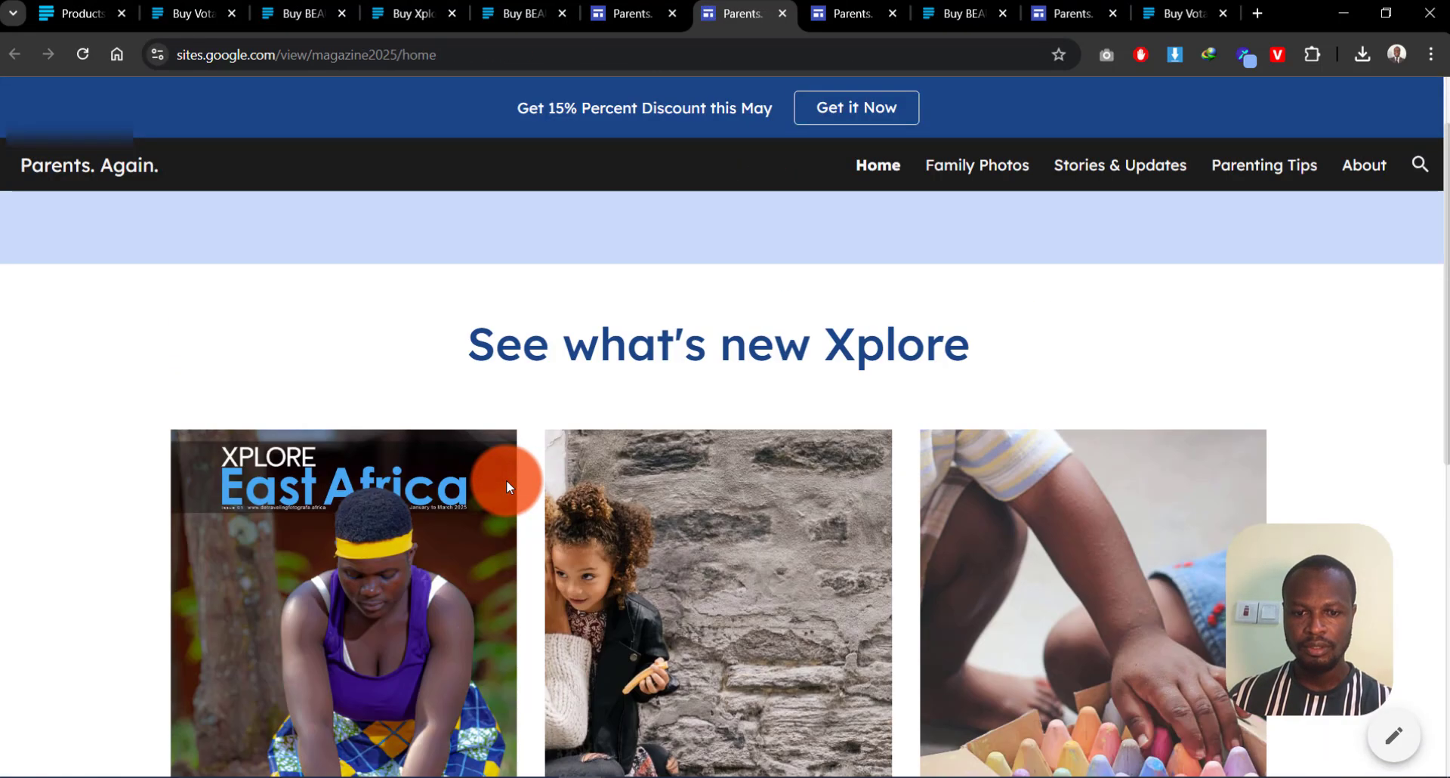
{"action": "scroll", "coordinate": [506, 478], "scroll_direction": "down", "scroll_amount": 5}
{"action": "scroll", "coordinate": [249, 487], "scroll_direction": "up", "scroll_amount": 1}
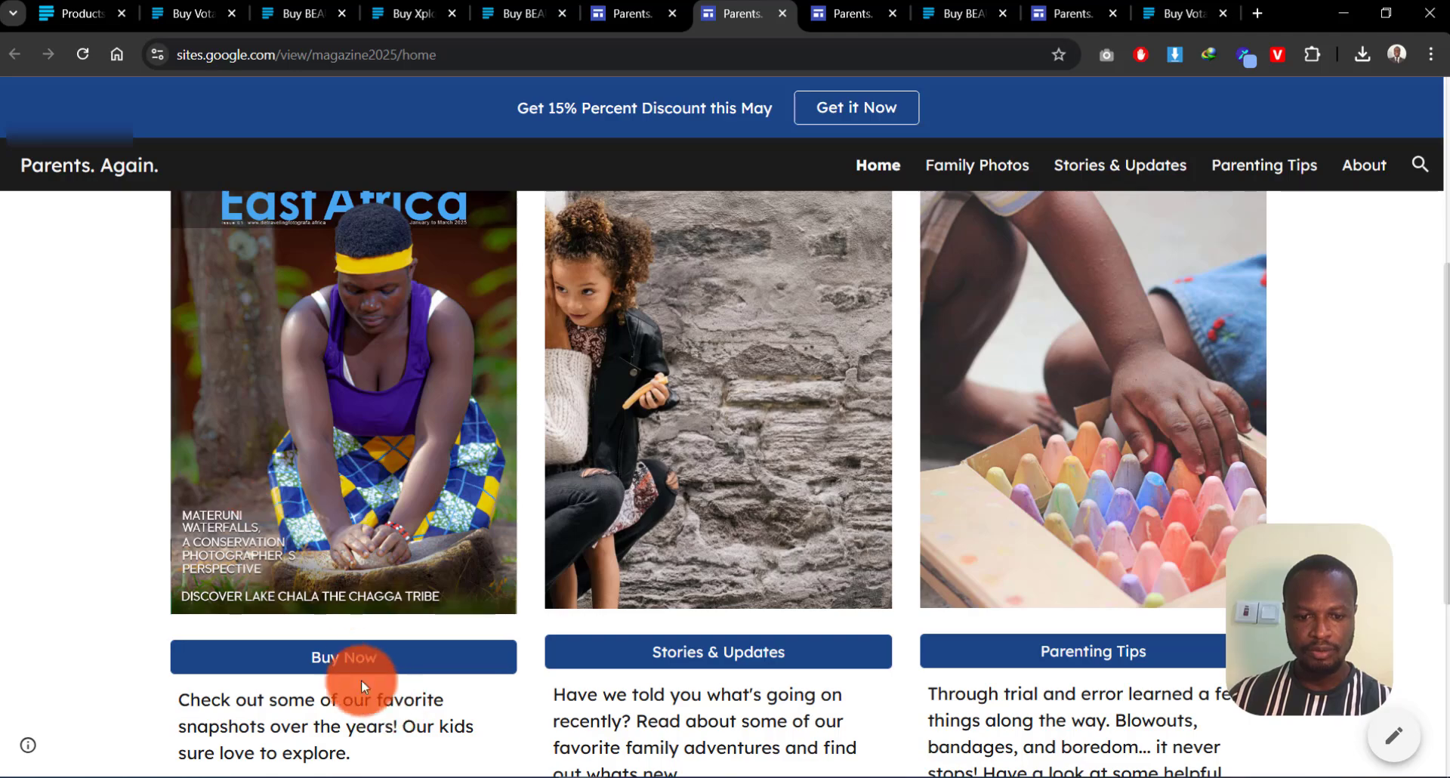
{"action": "left_click", "coordinate": [341, 659]}
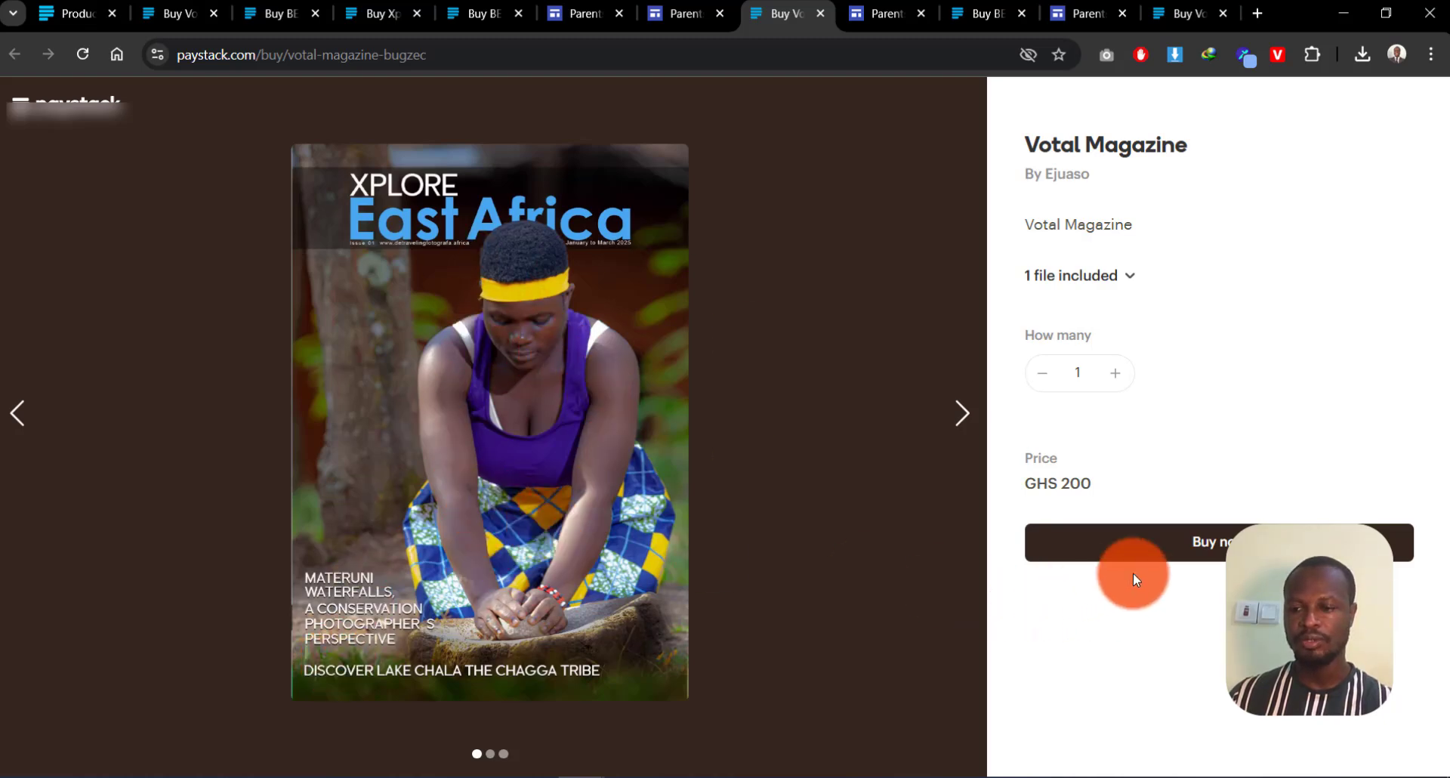
{"action": "left_click", "coordinate": [961, 413]}
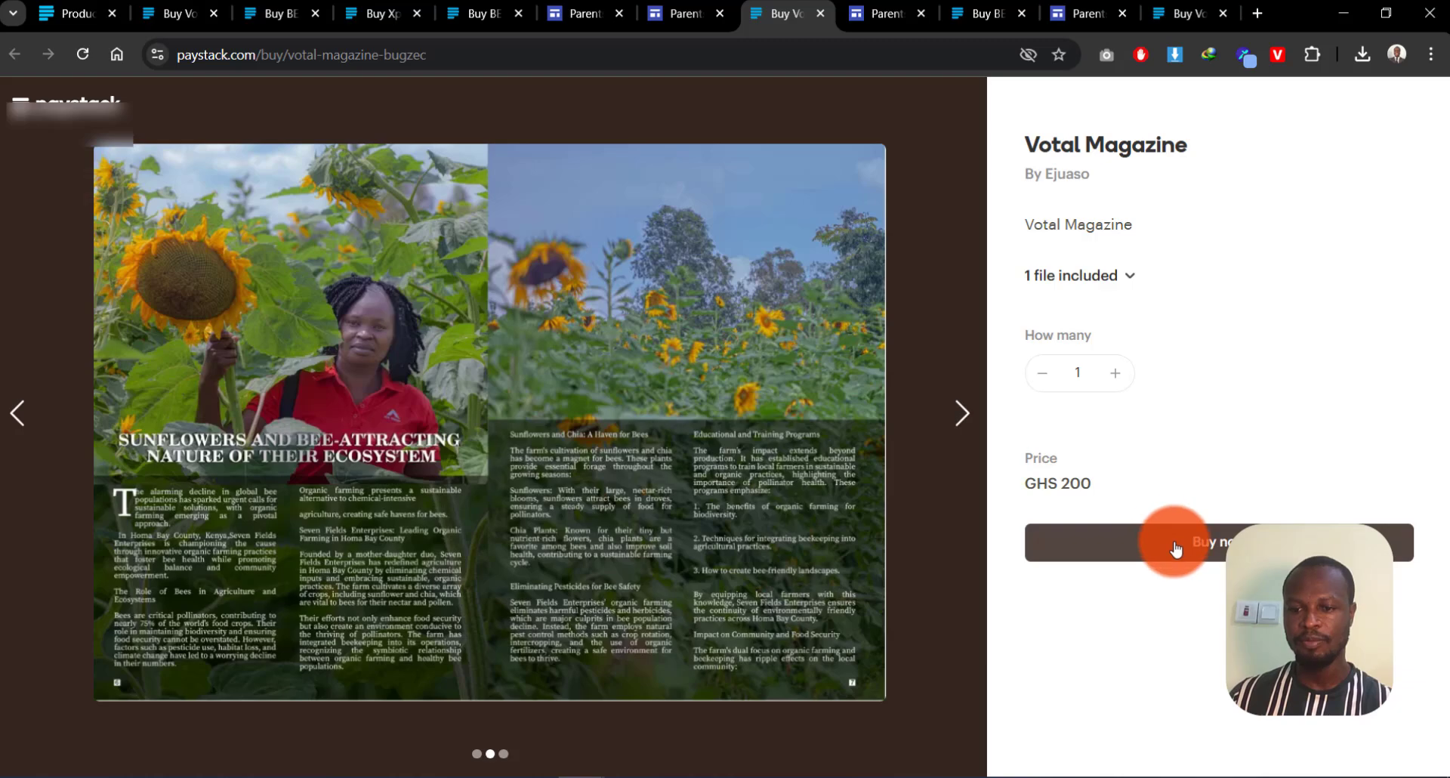